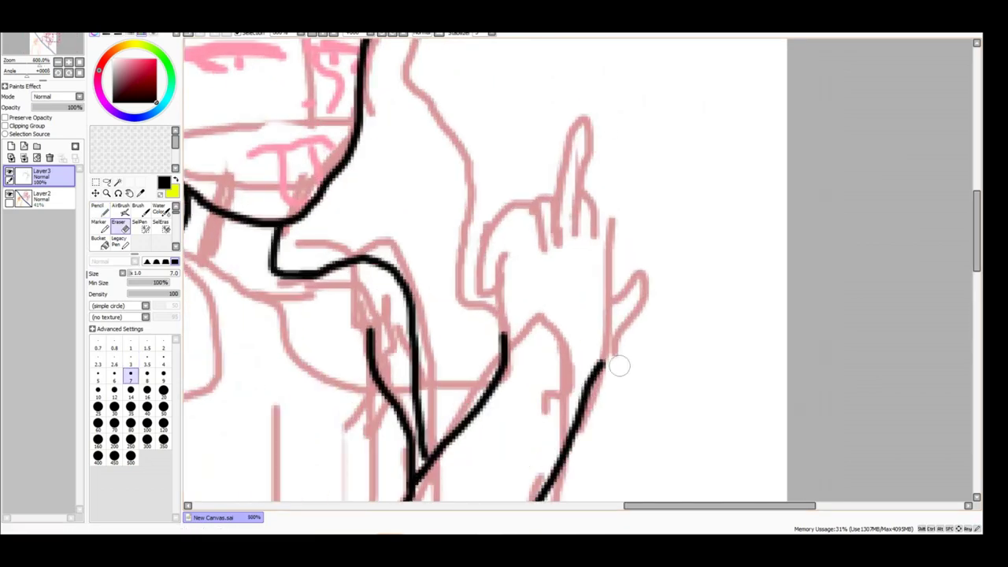
- Ink the curled fingers and the raised finger of the upper girl's hand in black over the sketch
scroll(579, 269, "up", 2)
mouse_move(481, 389)
left_mouse_down()
mouse_move(493, 235)
mouse_move(541, 259)
left_mouse_up()
left_click_drag(585, 130, 557, 248)
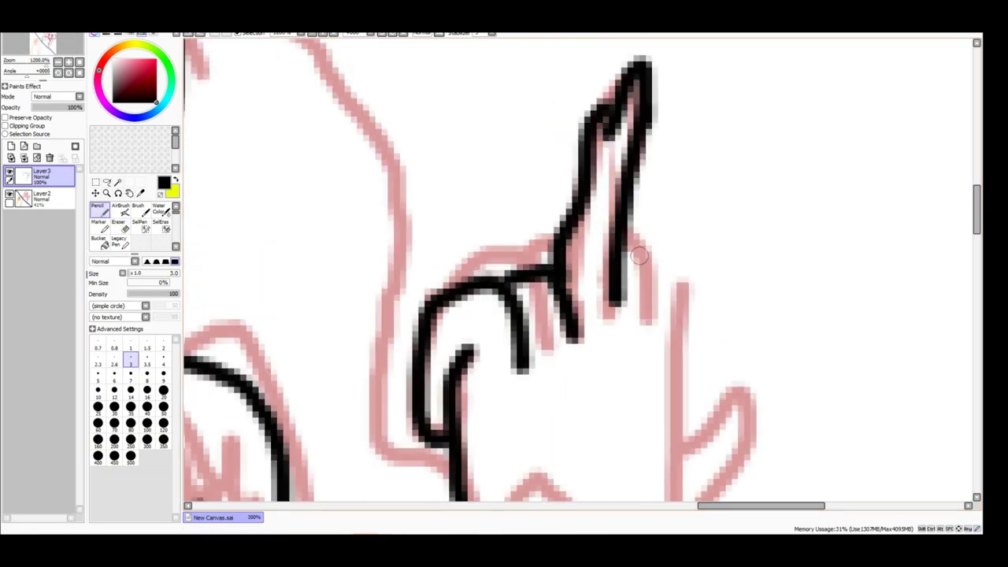
left_click_drag(620, 238, 643, 91)
- Ink the remaining knuckle, the outer edge of the hand and the extended thumb
scroll(779, 380, "down", 2)
scroll(779, 381, "up", 2)
left_click_drag(713, 402, 685, 169)
mouse_move(713, 293)
left_mouse_down()
mouse_move(810, 218)
mouse_move(720, 355)
left_mouse_up()
scroll(721, 355, "down", 3)
scroll(678, 157, "up", 4)
- Erase the raised finger with the size 7 eraser and redraw its outline with the Pencil
key("e")
left_click_drag(677, 63, 674, 118)
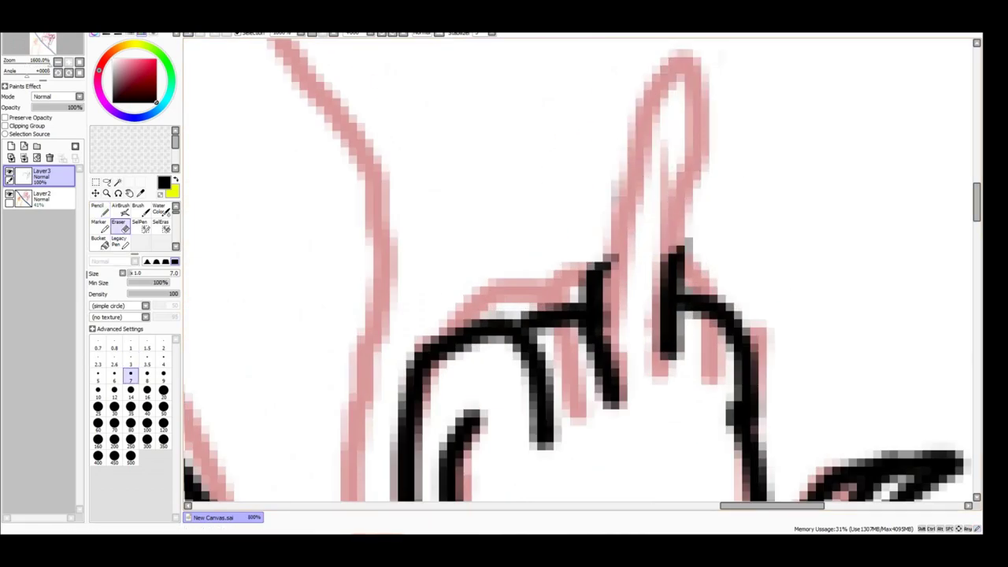
key("n")
left_click_drag(623, 75, 591, 315)
left_click_drag(610, 236, 677, 237)
left_click_drag(678, 426, 637, 477)
- Ink the sweetheart neckline of the upper girl's top from one arm across the chest to the other
scroll(650, 321, "down", 4)
key("n")
scroll(473, 237, "up", 3)
scroll(473, 236, "down", 3)
scroll(228, 151, "up", 3)
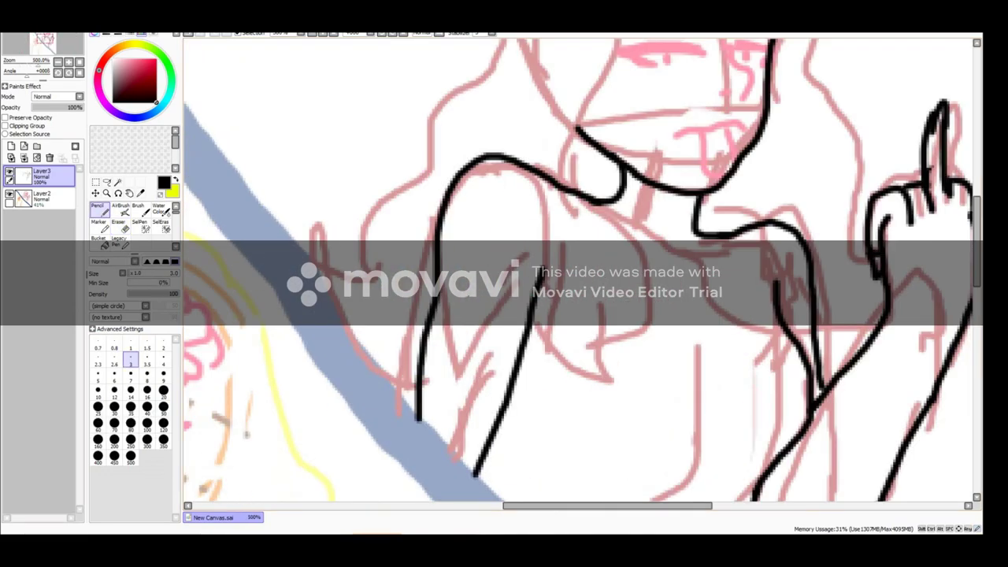
scroll(473, 236, "down", 3)
scroll(473, 315, "up", 3)
scroll(573, 252, "down", 2)
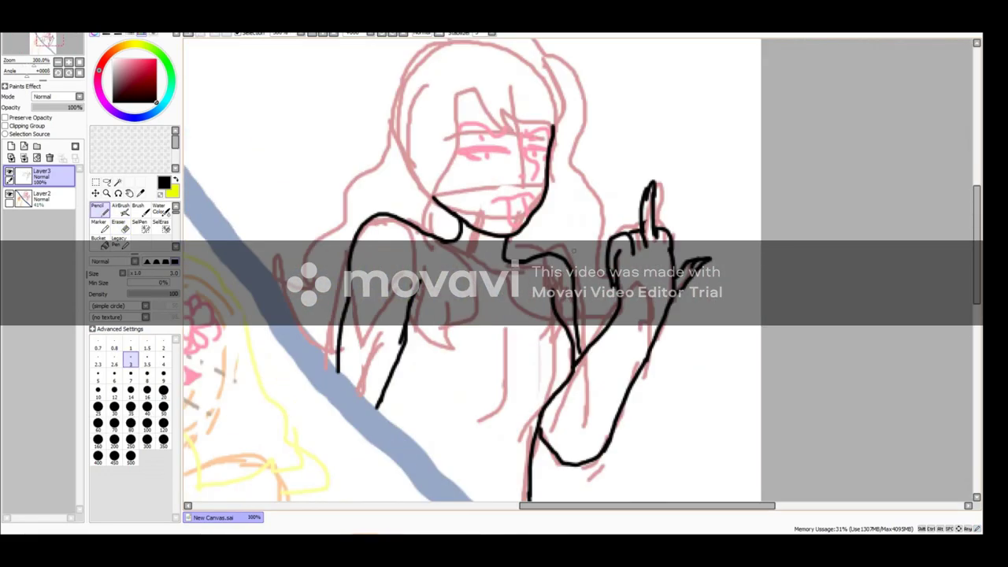
scroll(574, 252, "up", 3)
left_click_drag(327, 405, 741, 271)
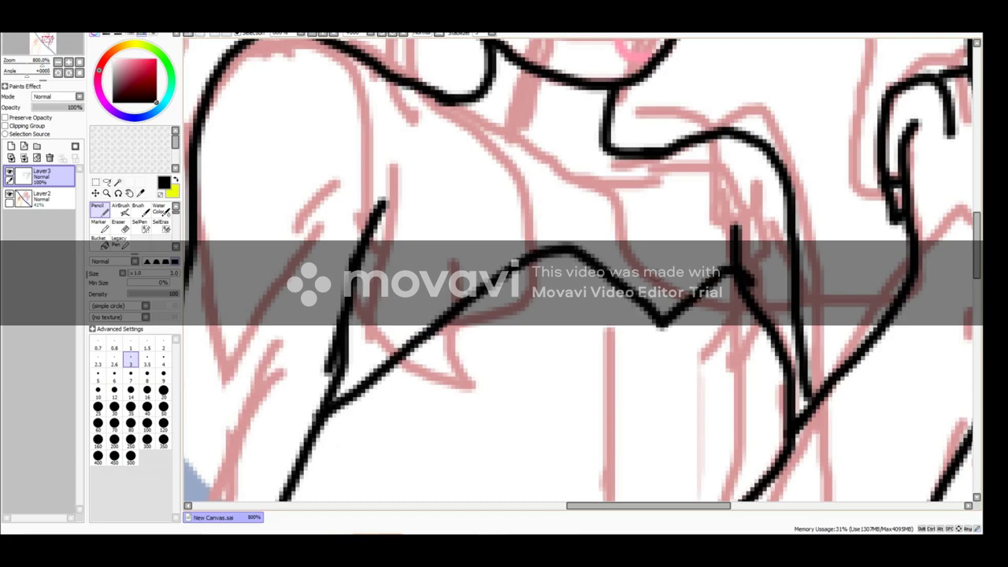
scroll(579, 268, "down", 6)
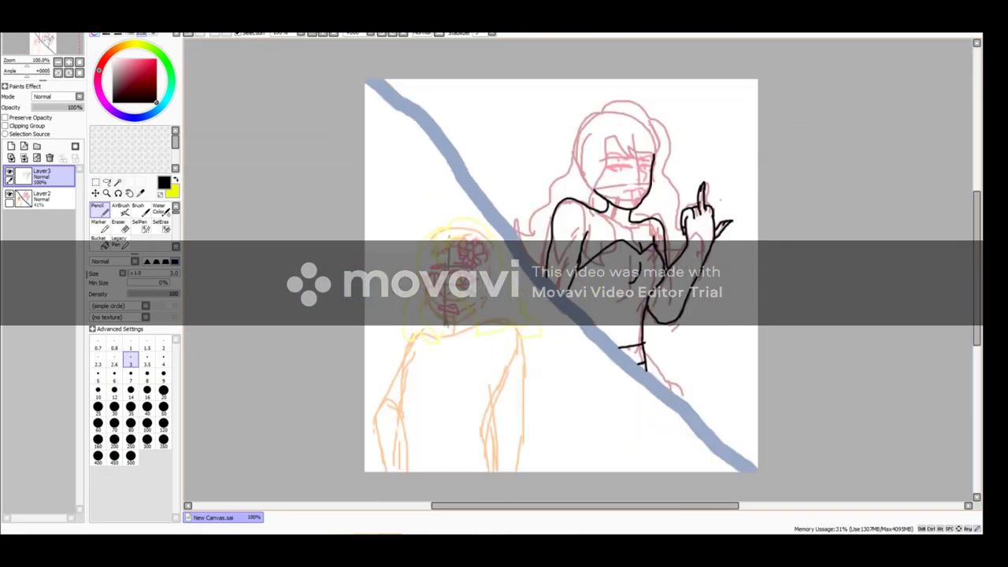
- Outline the upper girl's fringe and face-framing hair in golden yellow with the Pencil
scroll(491, 163, "up", 4)
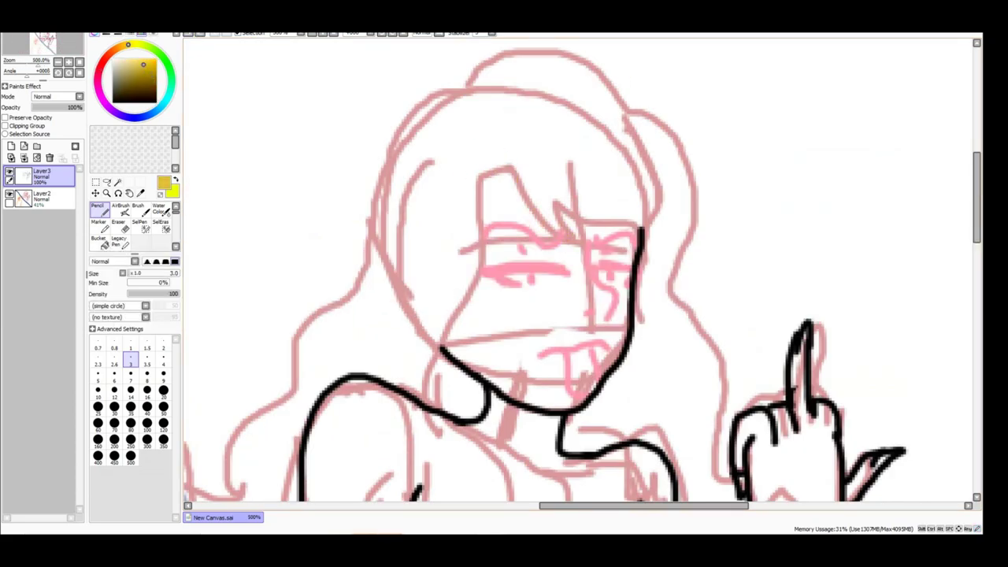
scroll(646, 262, "down", 1)
left_click_drag(507, 200, 504, 253)
scroll(504, 252, "down", 1)
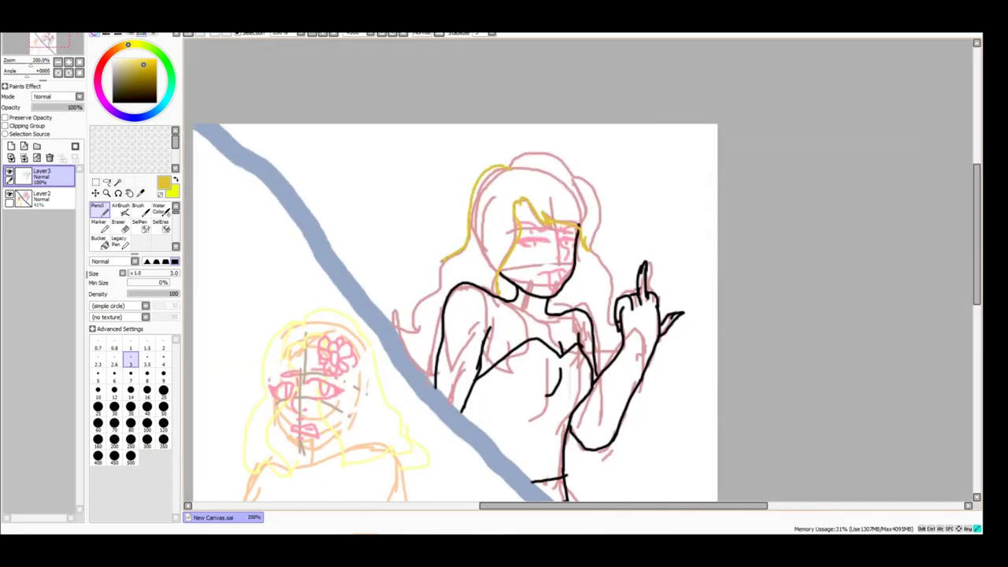
- Trace the outer contour of the upper girl's wavy hair in golden yellow, from the crown down both sides
scroll(489, 237, "down", 1)
scroll(488, 236, "up", 2)
left_click_drag(513, 132, 469, 170)
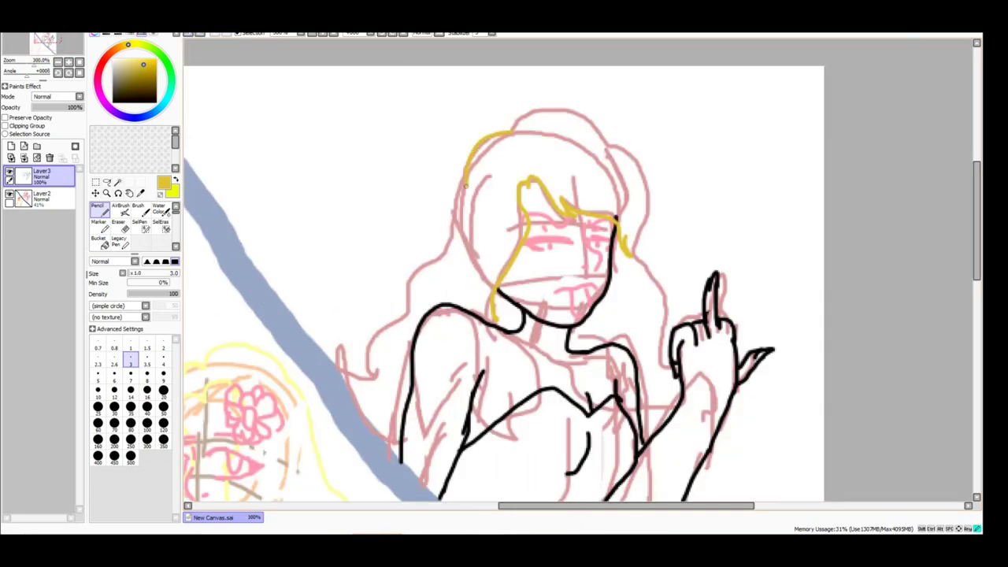
left_click_drag(339, 367, 394, 414)
scroll(394, 413, "down", 1)
scroll(488, 237, "up", 1)
left_click_drag(483, 128, 579, 142)
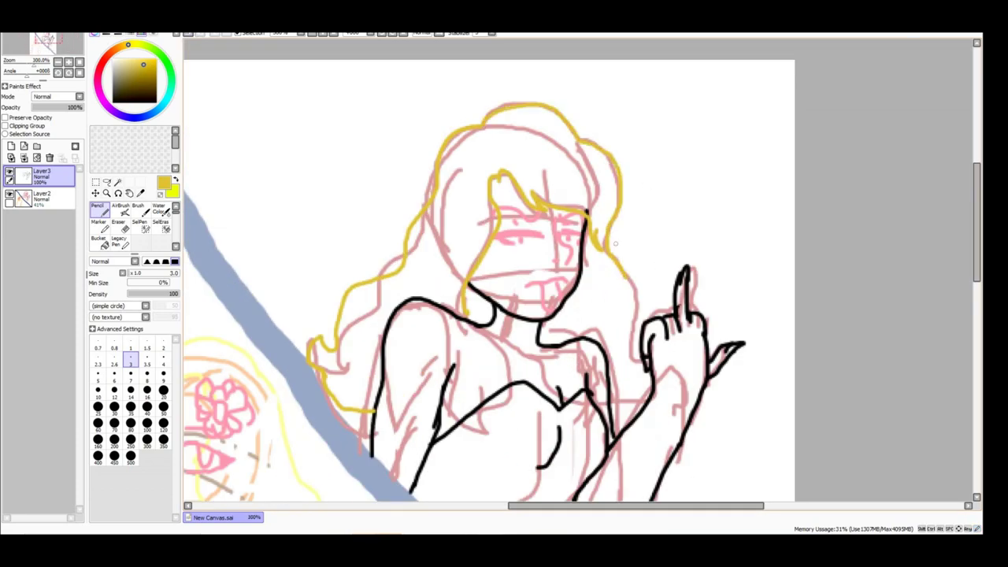
- Erase the flicked hair end beside the diagonal divider and redraw it curving down to the upper girl's arm
scroll(616, 243, "down", 2)
scroll(616, 243, "up", 3)
key("e")
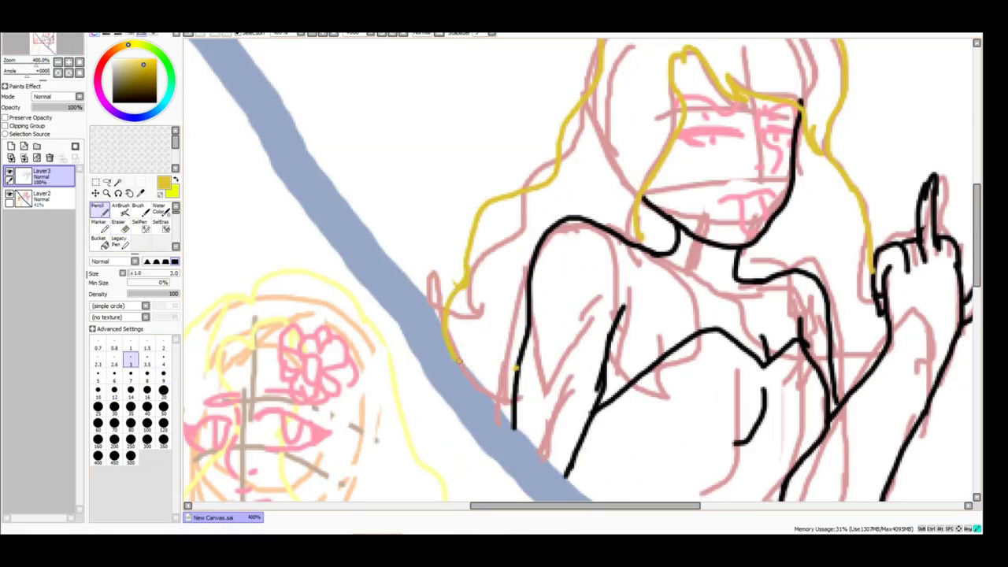
scroll(459, 362, "down", 2)
scroll(459, 361, "up", 1)
scroll(459, 362, "down", 2)
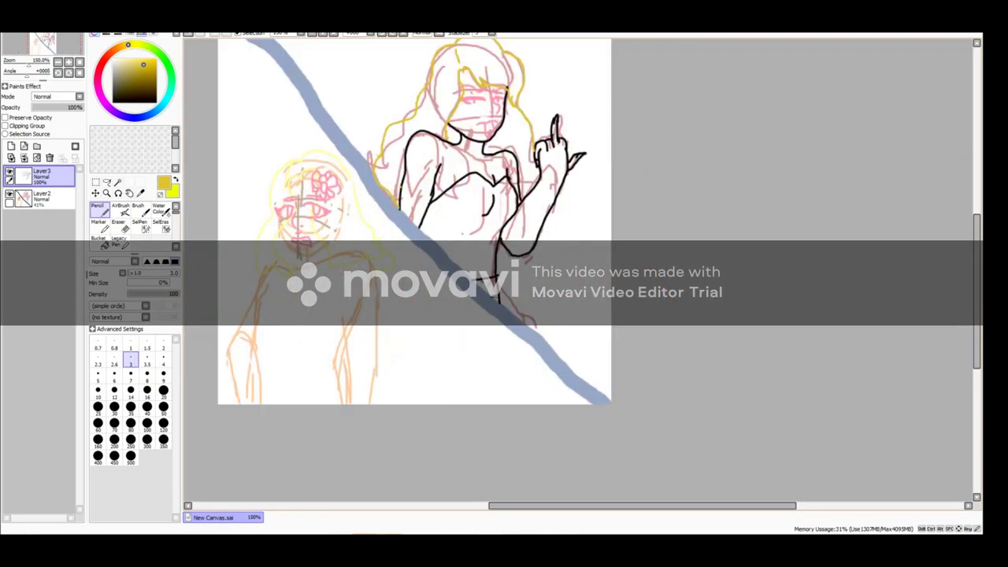
scroll(583, 272, "up", 3)
scroll(583, 272, "down", 3)
scroll(583, 272, "up", 3)
scroll(583, 272, "down", 2)
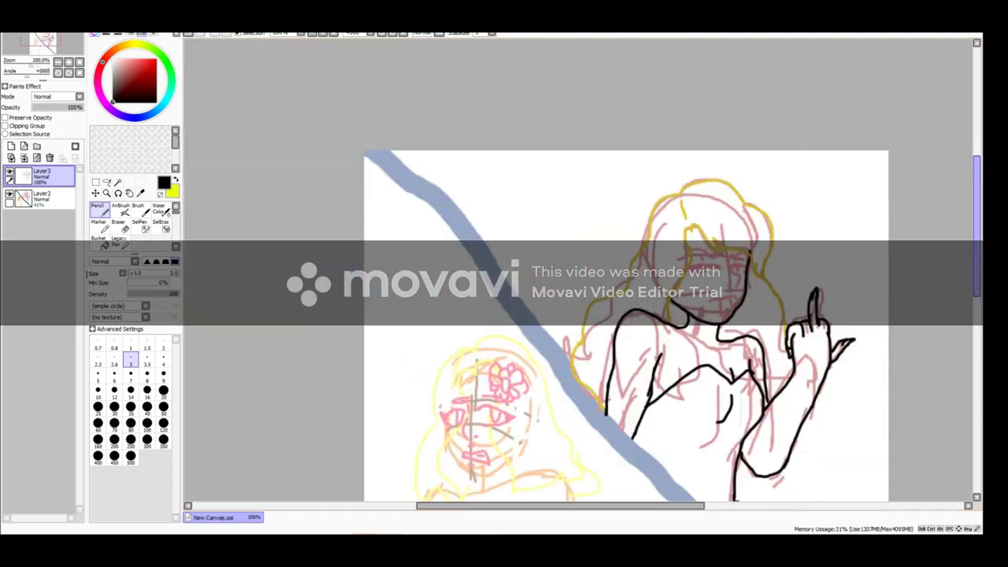
- Ink the lower girl's jawline and neck in black, undoing a misplaced stroke along the way
scroll(426, 114, "down", 1)
scroll(426, 114, "up", 4)
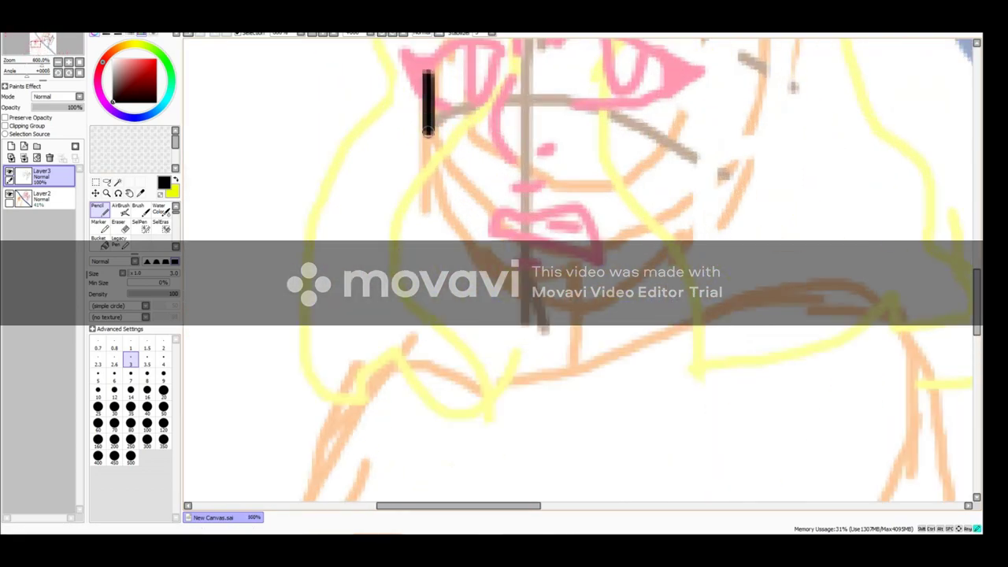
scroll(582, 272, "down", 3)
scroll(583, 271, "up", 3)
scroll(583, 272, "down", 3)
scroll(583, 272, "up", 3)
left_click_drag(640, 111, 648, 224)
key("ctrl+z")
scroll(583, 272, "down", 4)
scroll(583, 271, "up", 3)
left_click_drag(337, 218, 731, 214)
- Ink the sides of the lower girl's torso and the arm nearest the diagonal divider down to the canvas edge
scroll(607, 148, "down", 4)
scroll(607, 148, "up", 3)
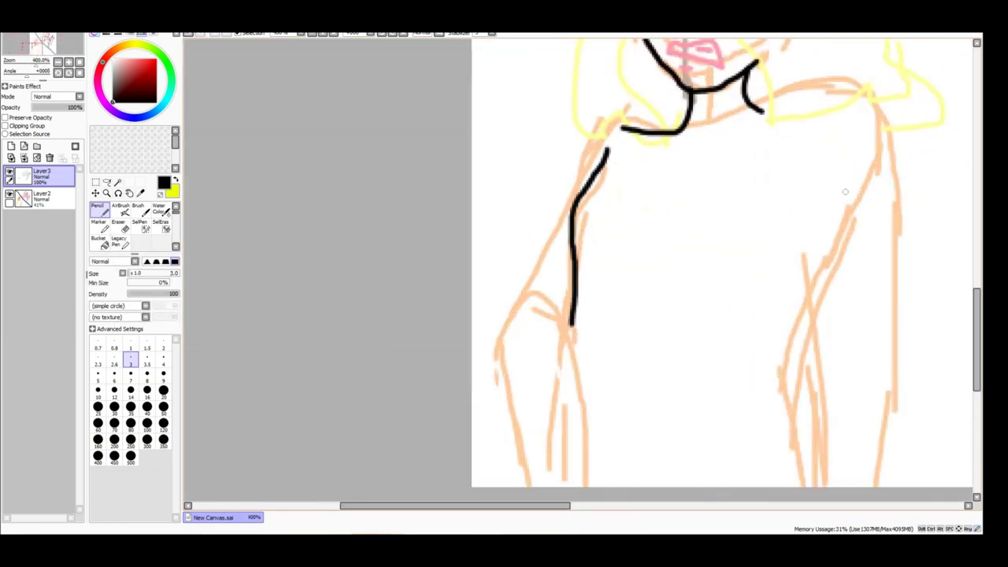
left_click_drag(805, 305, 790, 454)
scroll(820, 321, "down", 3)
scroll(551, 315, "up", 3)
left_click_drag(545, 110, 576, 499)
scroll(551, 315, "down", 1)
scroll(583, 268, "down", 4)
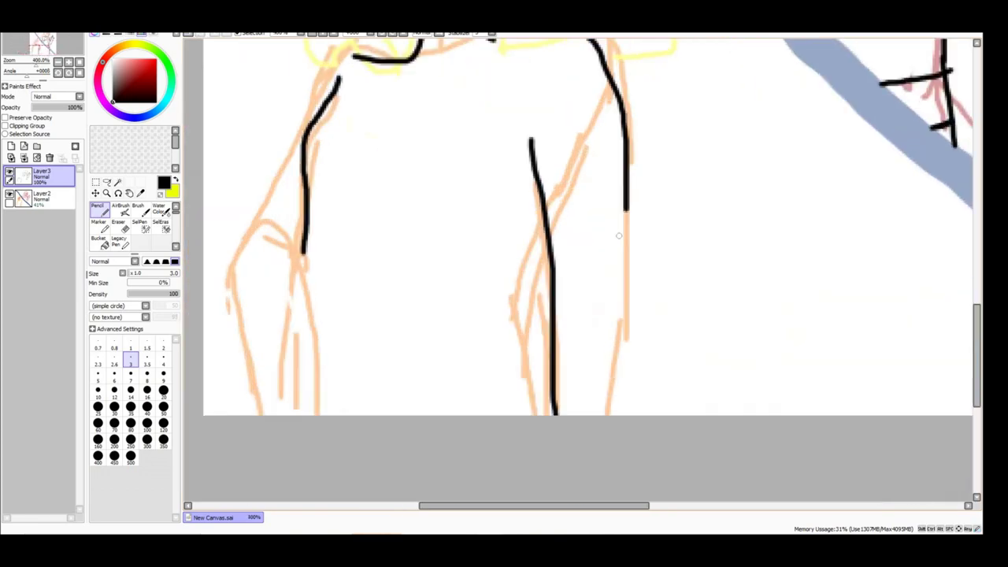
scroll(583, 268, "up", 4)
left_click_drag(601, 214, 603, 430)
- Ink the forearm and outer contour of the lower girl's arm on the side away from the divider
scroll(583, 268, "down", 3)
scroll(583, 268, "up", 3)
left_click_drag(492, 230, 517, 403)
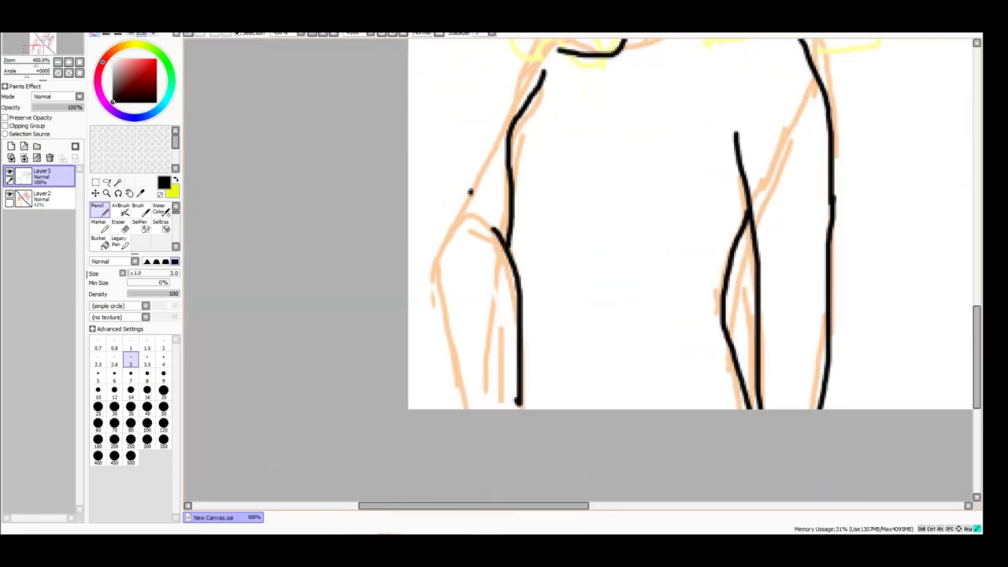
key("ctrl+z")
scroll(504, 315, "up", 2)
scroll(504, 315, "down", 2)
scroll(473, 275, "up", 3)
mouse_move(451, 41)
left_mouse_down()
mouse_move(385, 187)
mouse_move(404, 326)
mouse_move(461, 477)
left_mouse_up()
scroll(461, 477, "down", 3)
left_click_drag(684, 196, 635, 182)
- Erase and redraw the lower outer edge of the lower girl's arm nearest the divider
scroll(583, 268, "down", 3)
scroll(583, 267, "up", 3)
key("e")
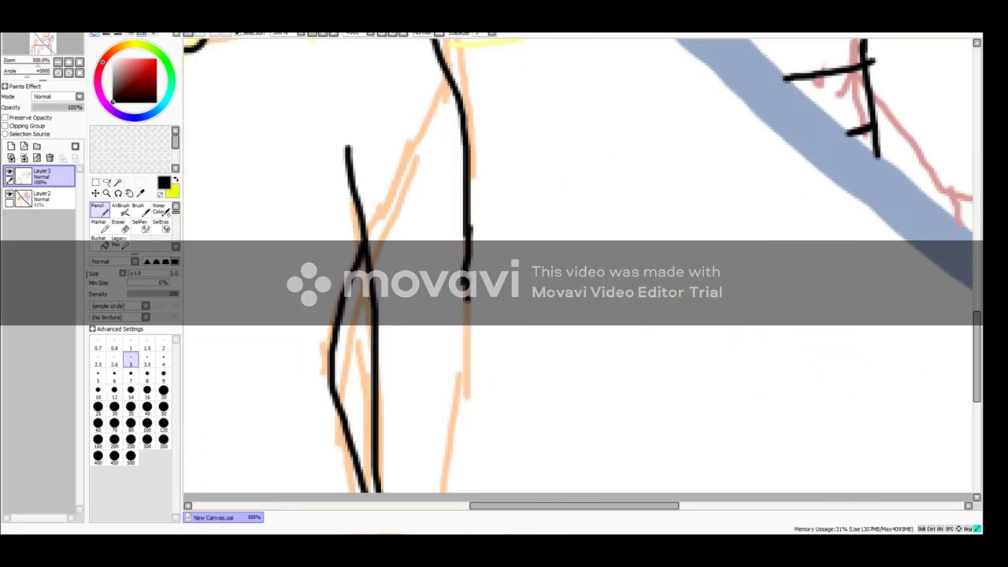
key("n")
left_click_drag(466, 260, 471, 441)
scroll(471, 441, "down", 3)
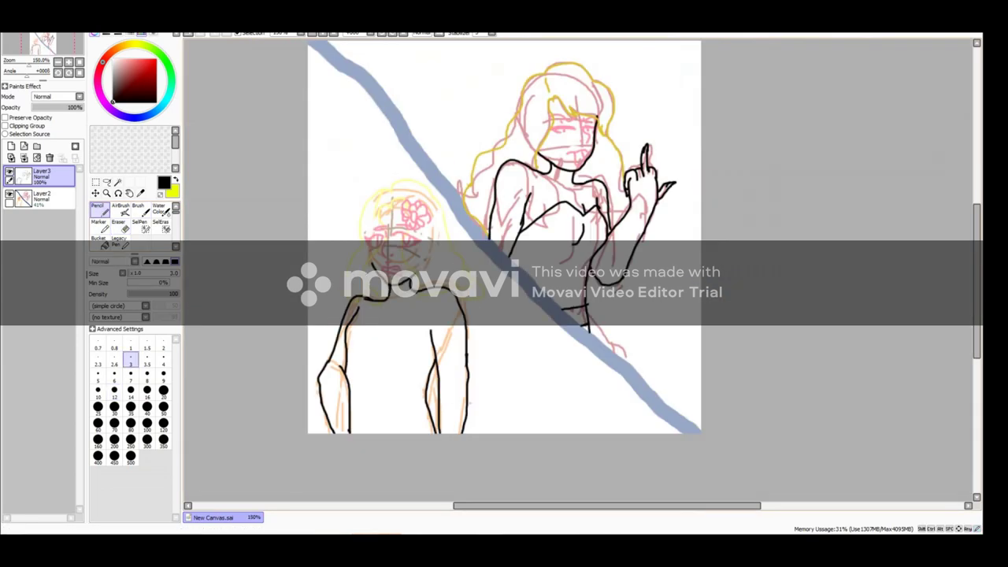
- Switch to the browser and look through the LPS Popular human-form image results for character references
scroll(505, 276, "up", 3)
scroll(583, 268, "down", 2)
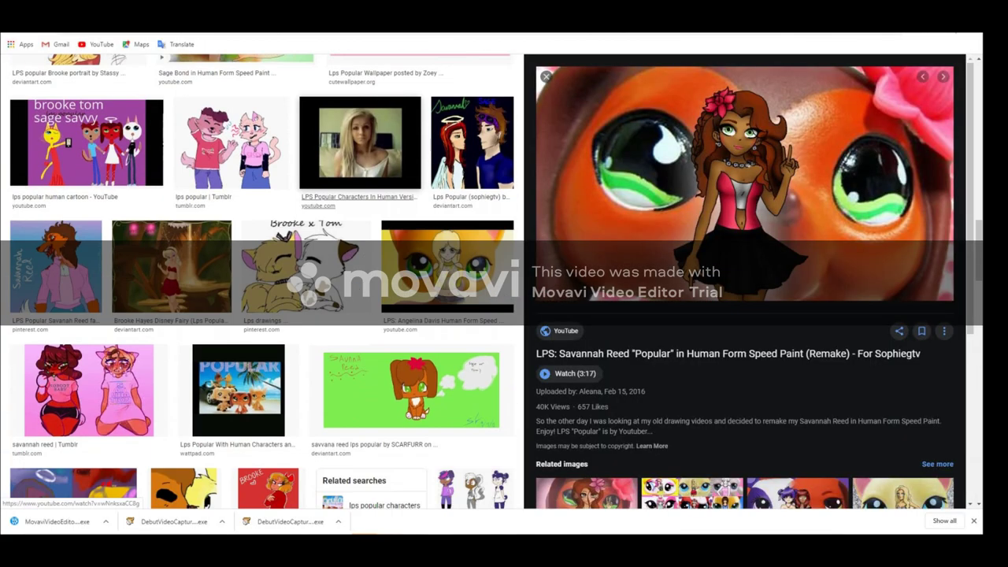
scroll(213, 472, "down", 10)
scroll(264, 276, "down", 5)
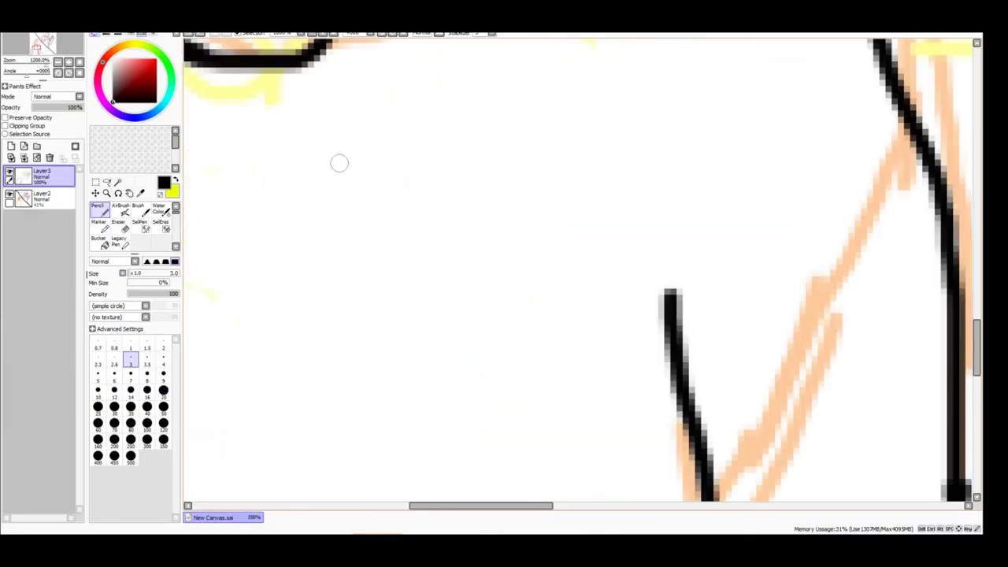
- Ink the neckline and the sleeve hem of the lower girl's shirt in black
scroll(338, 162, "down", 2)
scroll(583, 267, "down", 4)
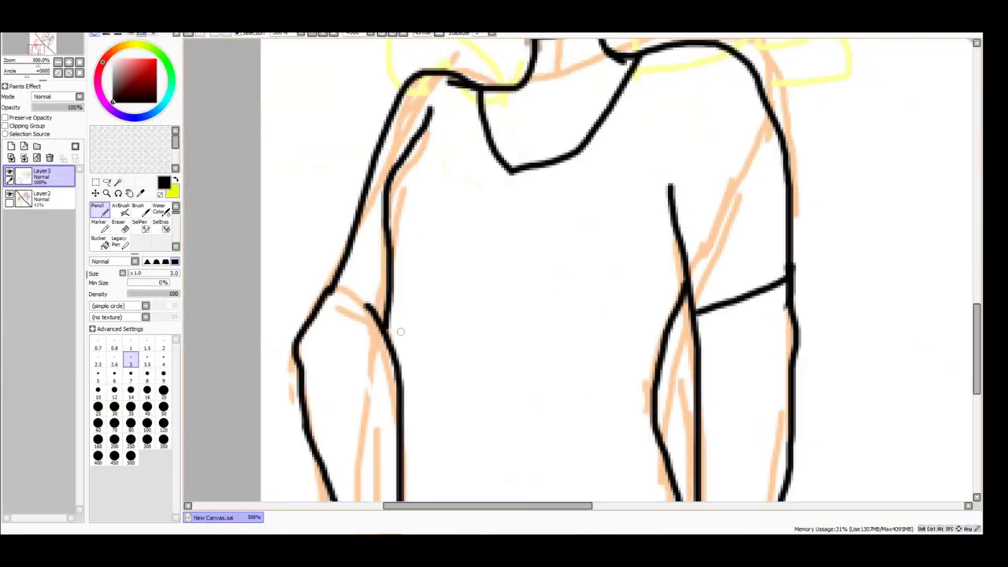
scroll(550, 227, "up", 3)
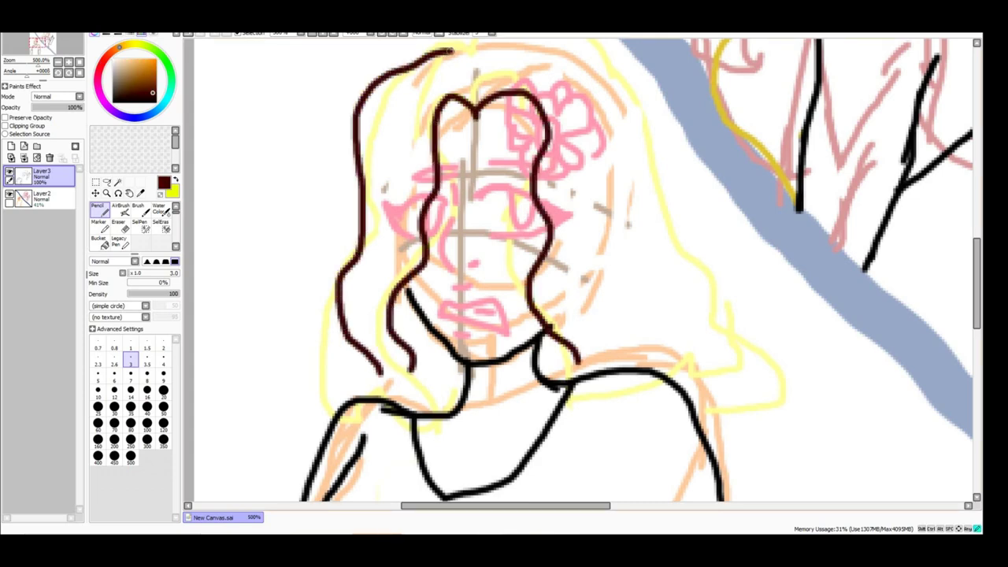
scroll(431, 55, "down", 4)
key("ctrl+z")
- Outline the crown and outer sides of the lower girl's hair with tight curly waves in dark brown
scroll(512, 133, "up", 3)
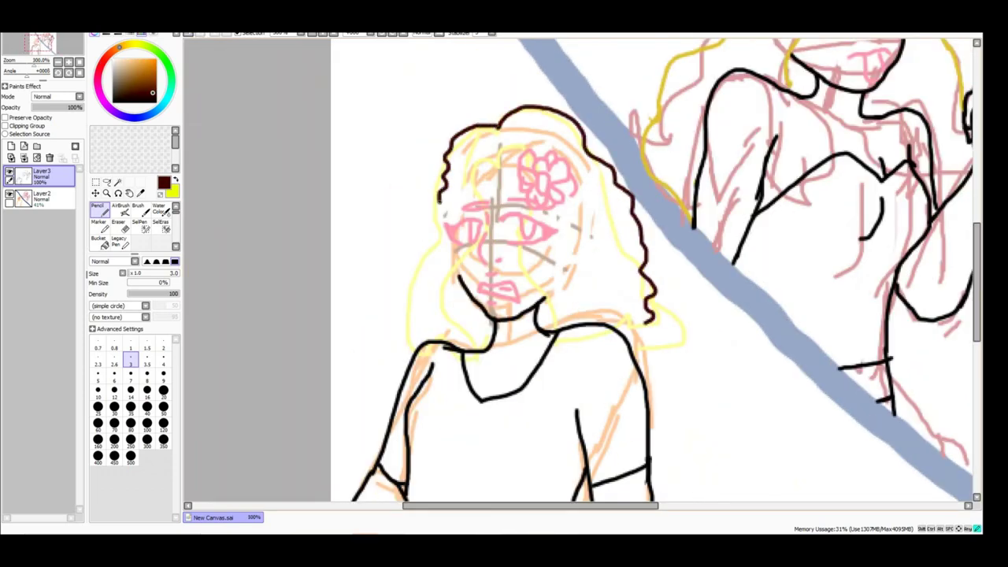
scroll(657, 154, "up", 2)
scroll(376, 63, "down", 2)
key("ctrl+z")
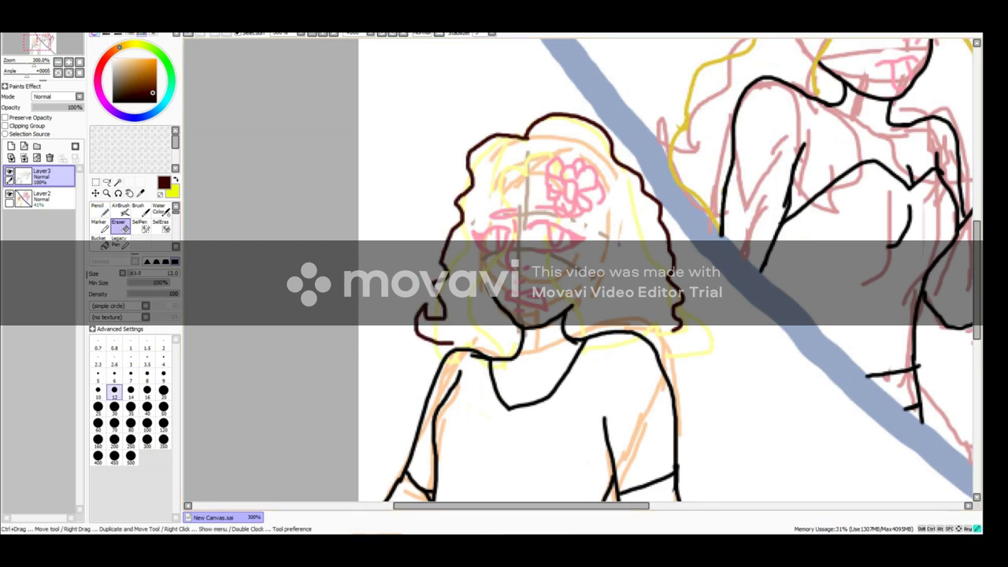
- Redraw the lower curl of the dark brown hair on the side away from the divider, closing it at the shoulder
scroll(512, 236, "up", 3)
left_click(98, 209)
left_click_drag(640, 315, 587, 489)
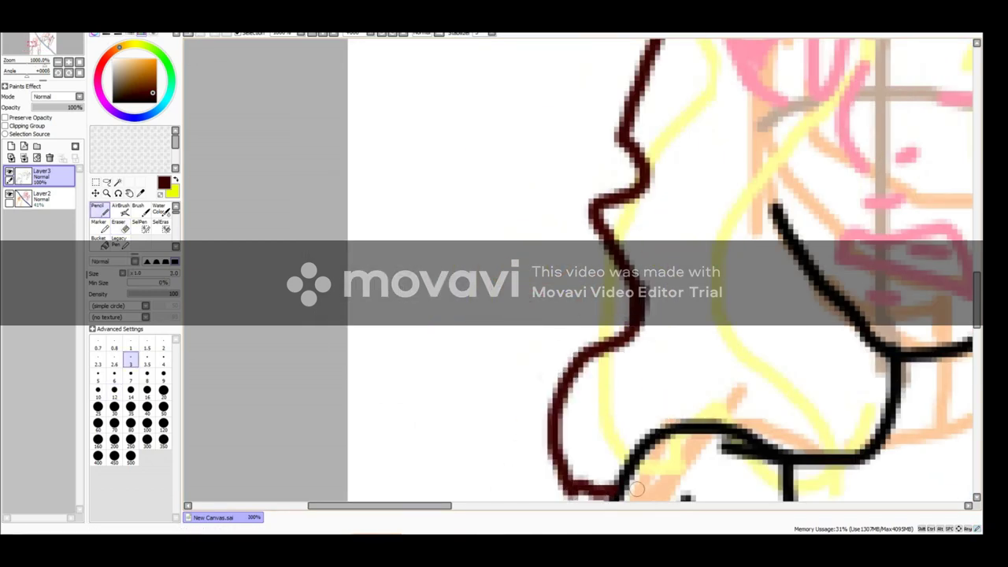
scroll(642, 429, "down", 2)
scroll(642, 428, "down", 1)
scroll(512, 315, "down", 2)
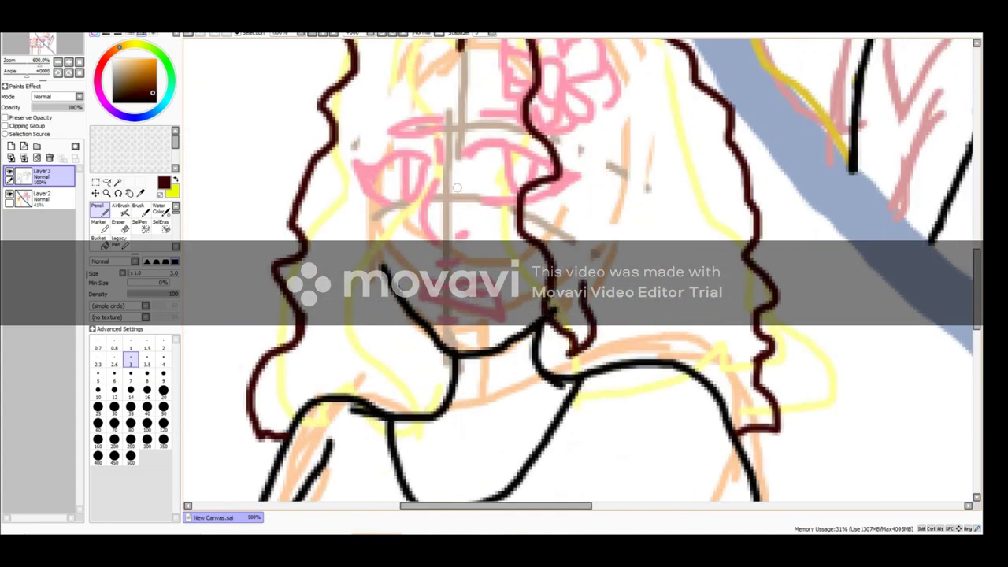
- Finish the lower girl's face-framing locks and add short dark brown strand marks near the crown
scroll(512, 315, "left", 2)
scroll(512, 315, "down", 1)
scroll(393, 187, "up", 3)
left_click_drag(375, 158, 416, 148)
left_click_drag(418, 169, 409, 211)
scroll(394, 188, "down", 4)
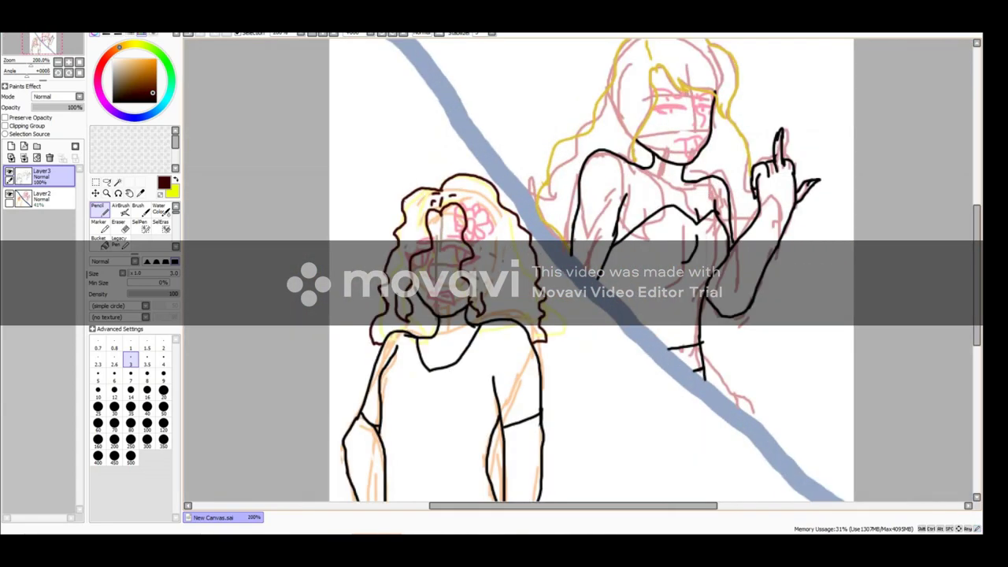
- Ink the layered petals of the lower girl's hair flower in crimson with a size 2.6 Pencil
scroll(324, 206, "up", 5)
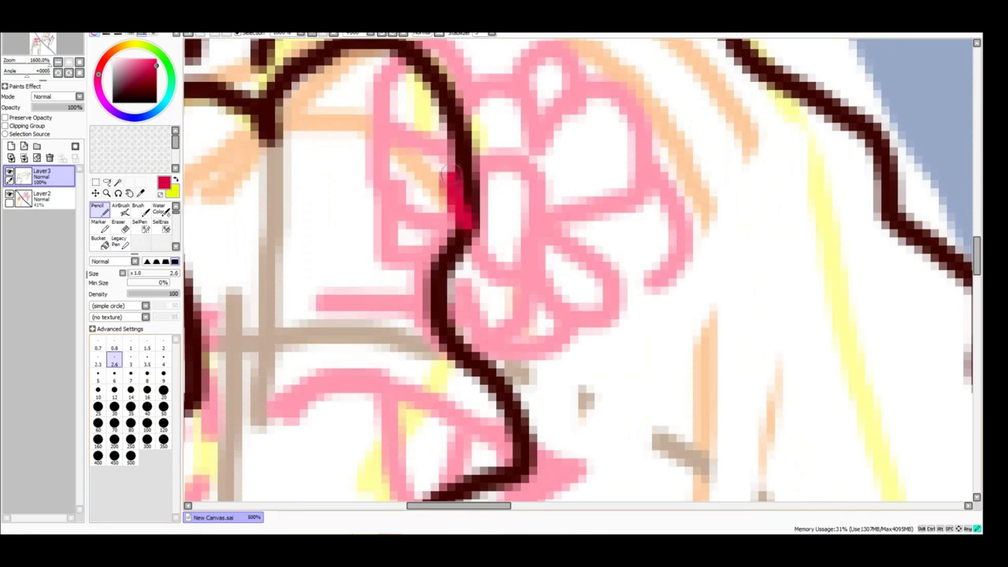
scroll(445, 169, "down", 2)
mouse_move(472, 142)
left_mouse_down()
mouse_move(540, 202)
mouse_move(551, 241)
left_mouse_up()
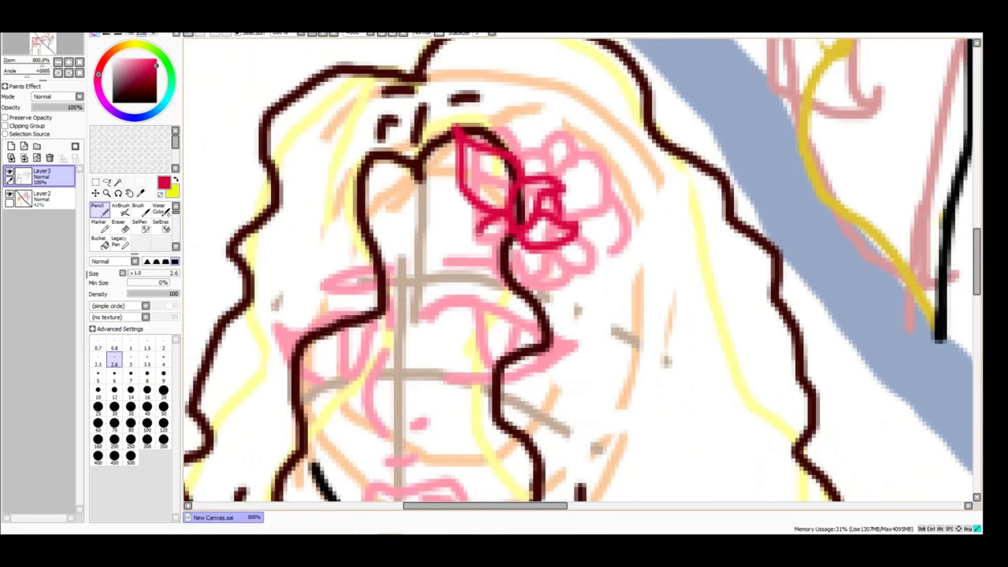
scroll(465, 203, "up", 2)
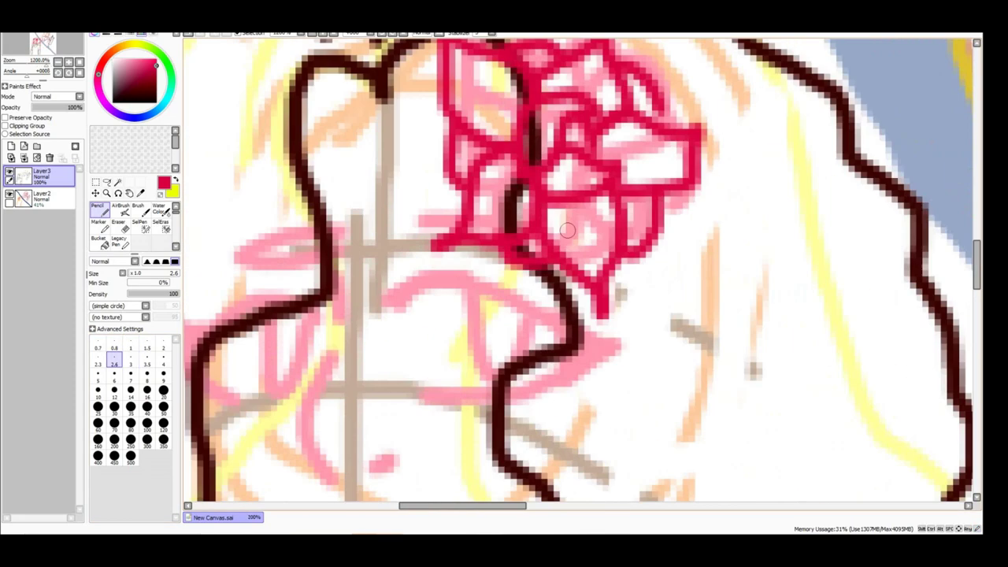
- Erase the dark brown hair line crossing the flower and set the eraser size to 0.7 for fine cleanup
key("e")
left_click_drag(504, 165, 489, 220)
scroll(488, 220, "down", 1)
scroll(475, 107, "up", 1)
left_click_drag(488, 126, 475, 106)
scroll(478, 107, "down", 3)
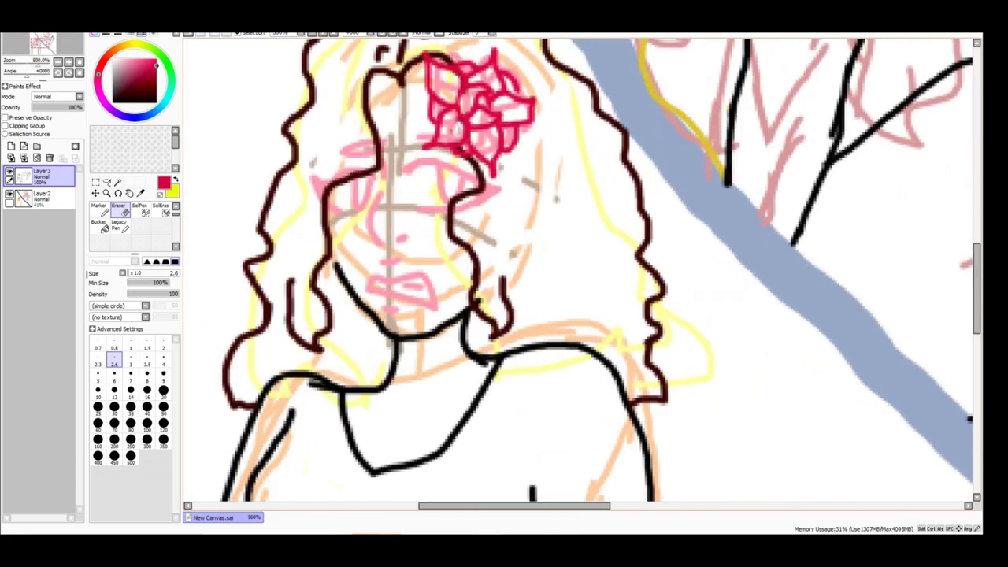
scroll(473, 158, "up", 2)
left_click(98, 348)
scroll(461, 163, "down", 4)
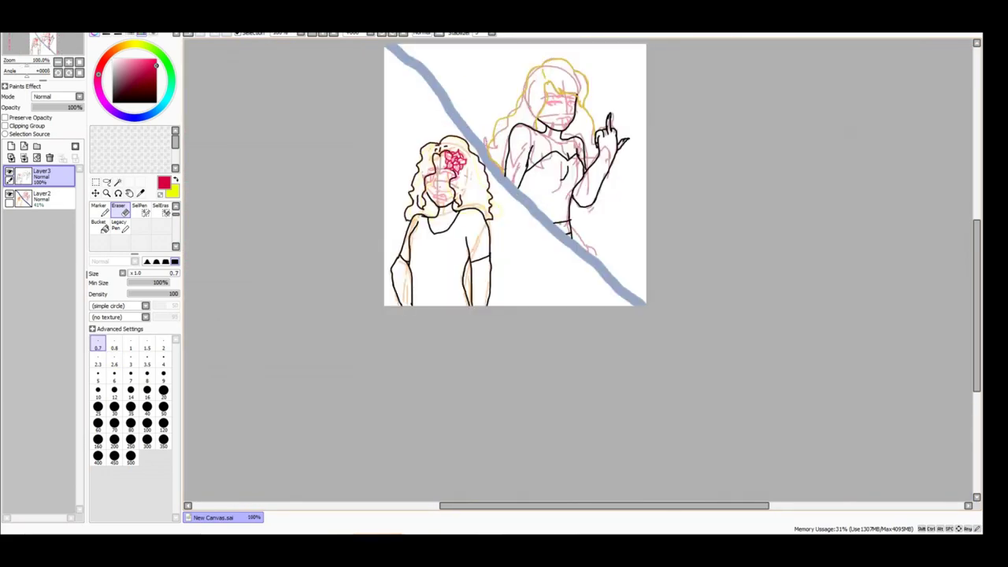
- Ink the lower girl's upper and lower eyelid lines in black with a size 2.6 Pencil
scroll(442, 166, "up", 4)
key("n")
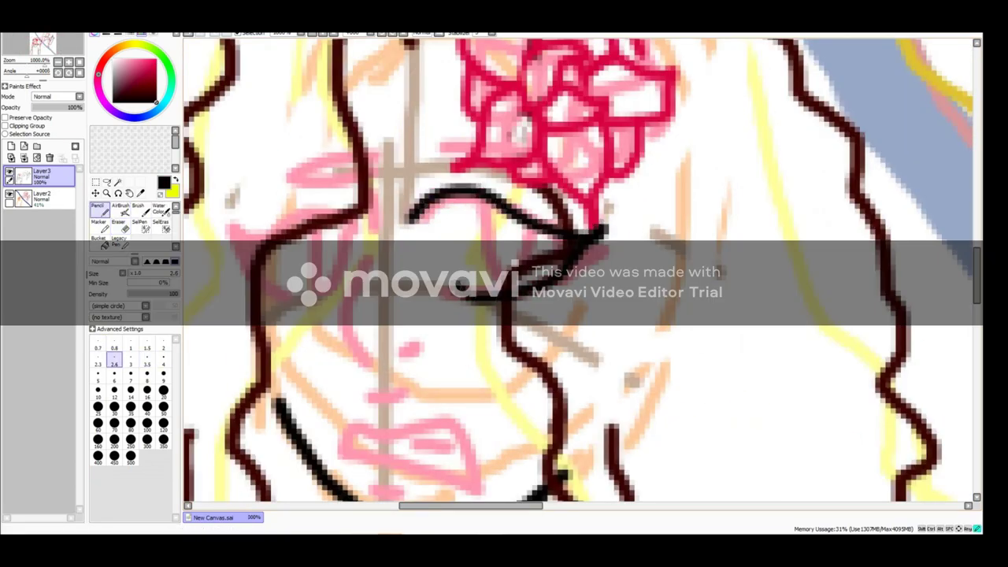
left_click_drag(579, 247, 729, 316)
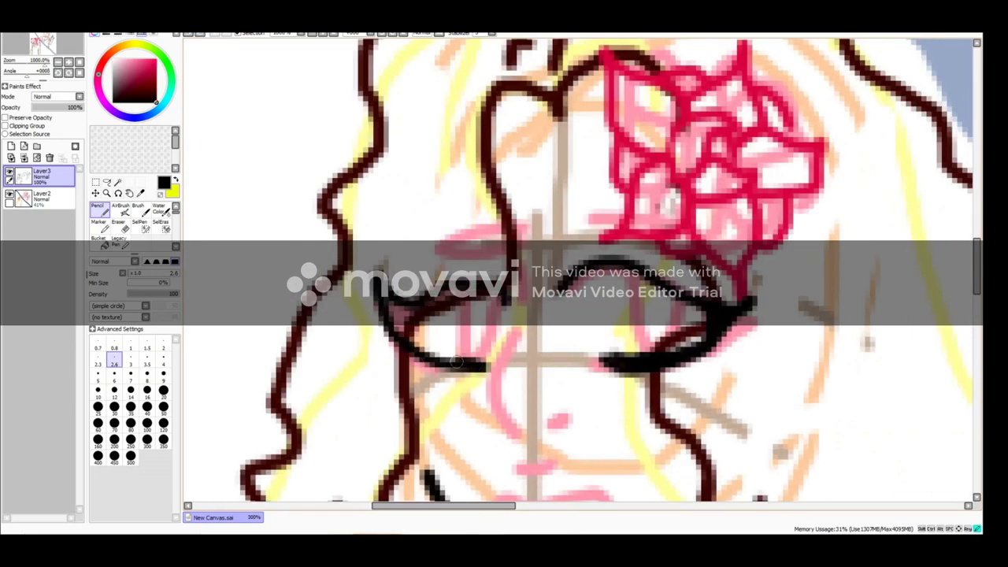
scroll(401, 313, "up", 1)
- Ink the lower girl's nose, nostril and slanted open lips in black over the pink sketch
scroll(391, 309, "down", 4)
scroll(530, 214, "up", 3)
scroll(519, 189, "down", 1)
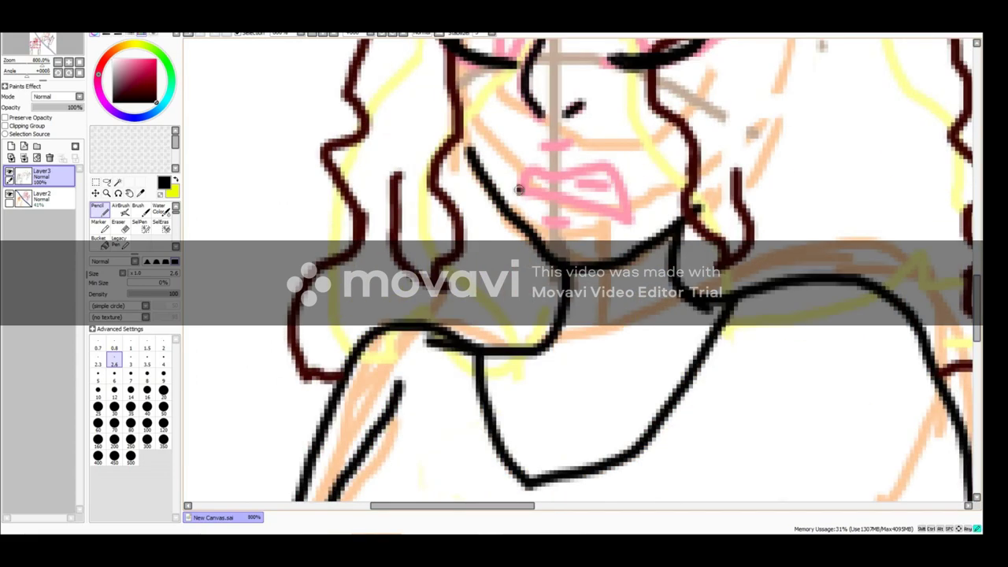
scroll(543, 214, "up", 3)
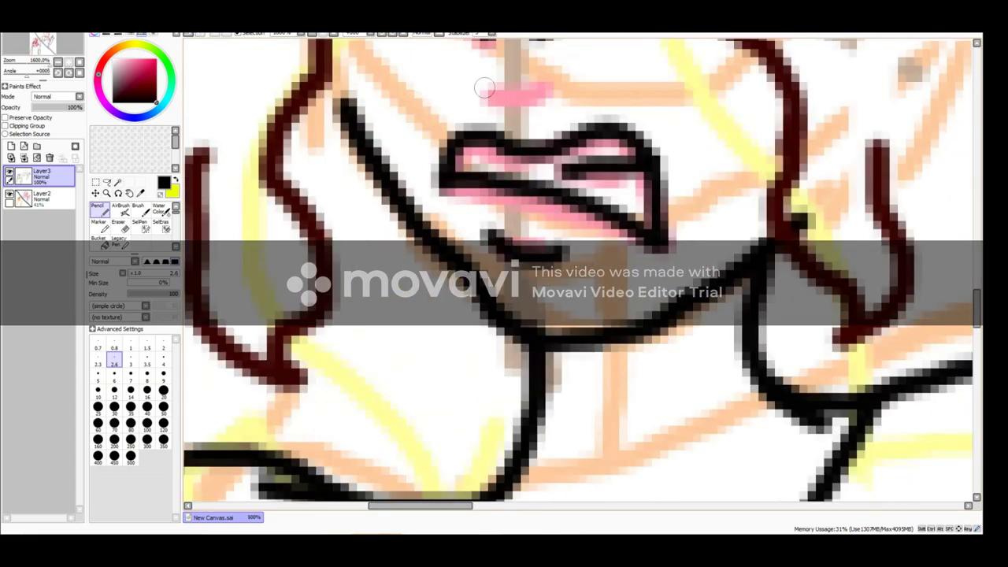
- Ink the curved nose line and short nostril mark on the upper girl's face in black
scroll(485, 88, "down", 5)
scroll(504, 111, "up", 3)
scroll(512, 118, "down", 3)
scroll(528, 136, "up", 4)
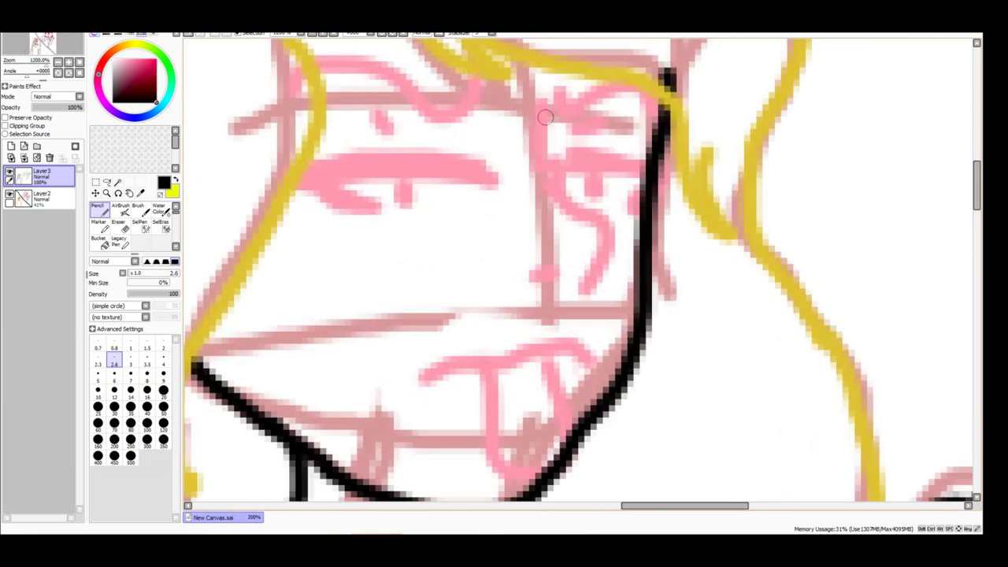
left_click_drag(607, 262, 587, 292)
left_click_drag(537, 276, 569, 275)
scroll(552, 276, "down", 5)
scroll(504, 284, "up", 5)
- Ink the upper girl's narrowed eyes with heavy black lids and draw her angry eyebrows above them
left_click_drag(347, 264, 591, 298)
left_click_drag(354, 283, 496, 331)
left_click_drag(473, 303, 528, 295)
scroll(445, 319, "up", 1)
mouse_move(654, 260)
left_mouse_down()
mouse_move(796, 272)
mouse_move(741, 327)
left_mouse_up()
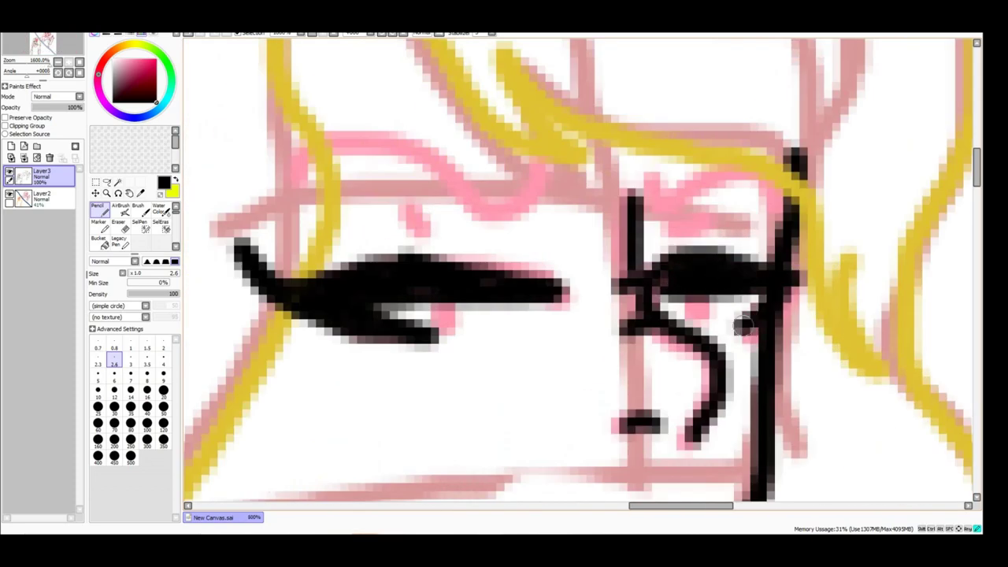
left_click_drag(543, 163, 315, 142)
left_click_drag(644, 162, 819, 180)
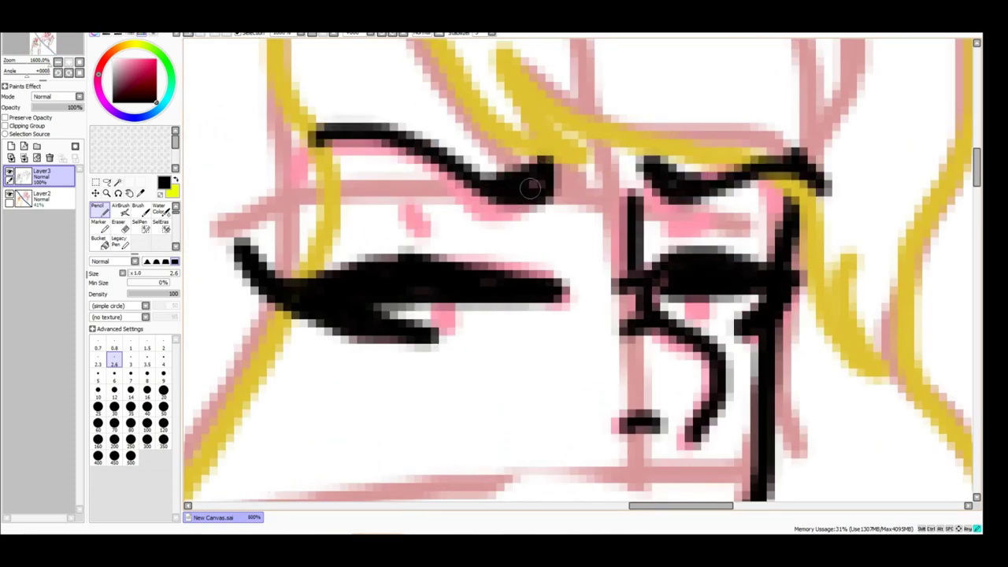
- Add black eyelash flicks at the outer corners of both of the upper girl's eyes
scroll(501, 187, "down", 4)
scroll(292, 237, "up", 4)
left_click_drag(280, 146, 288, 169)
left_click_drag(769, 178, 494, 207)
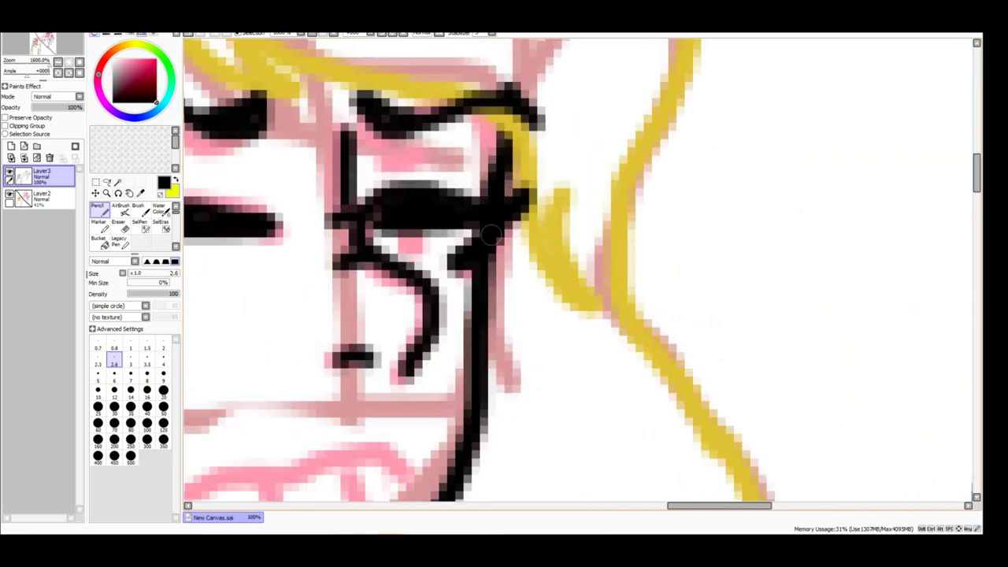
scroll(495, 228, "down", 4)
scroll(495, 228, "up", 4)
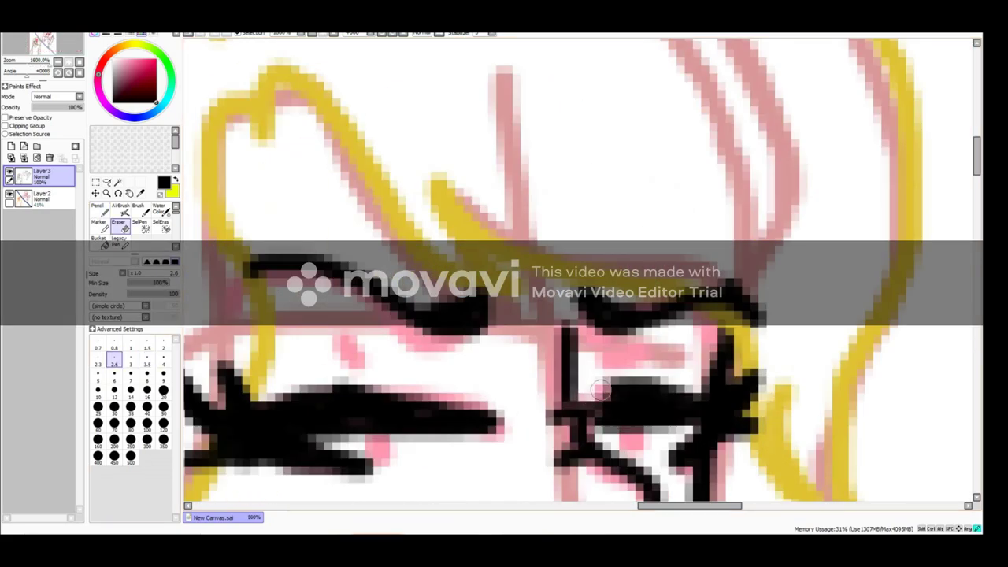
- Ink the upper girl's frown creases between the brows and her mouth with the tongue sticking out
scroll(504, 268, "down", 3)
scroll(483, 315, "up", 2)
left_click_drag(465, 197, 496, 302)
left_click_drag(551, 174, 568, 236)
scroll(505, 268, "down", 3)
scroll(504, 267, "up", 6)
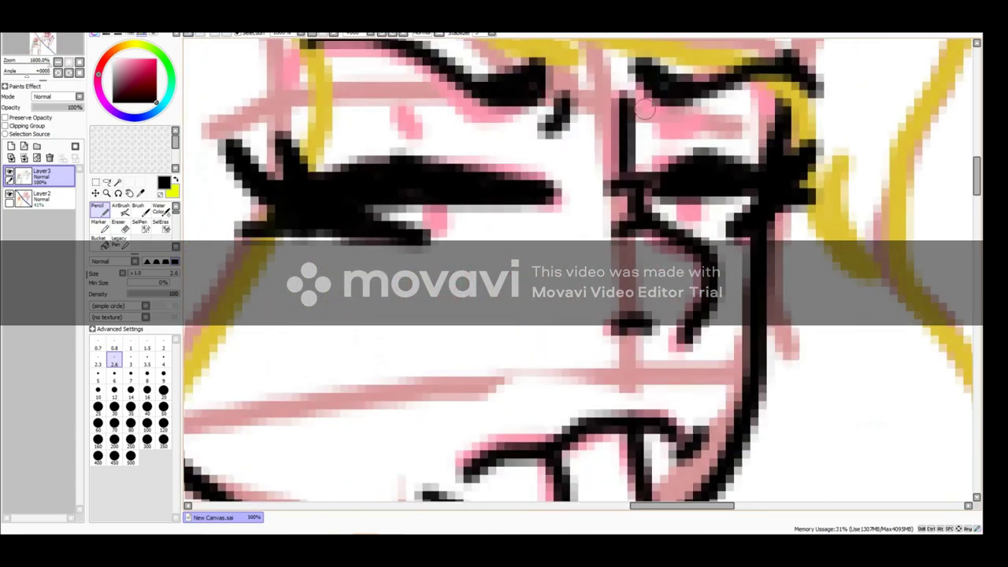
- Draw a jagged dark brown hairline across the lower girl's forehead with a size 2.6 Pencil
scroll(732, 195, "down", 5)
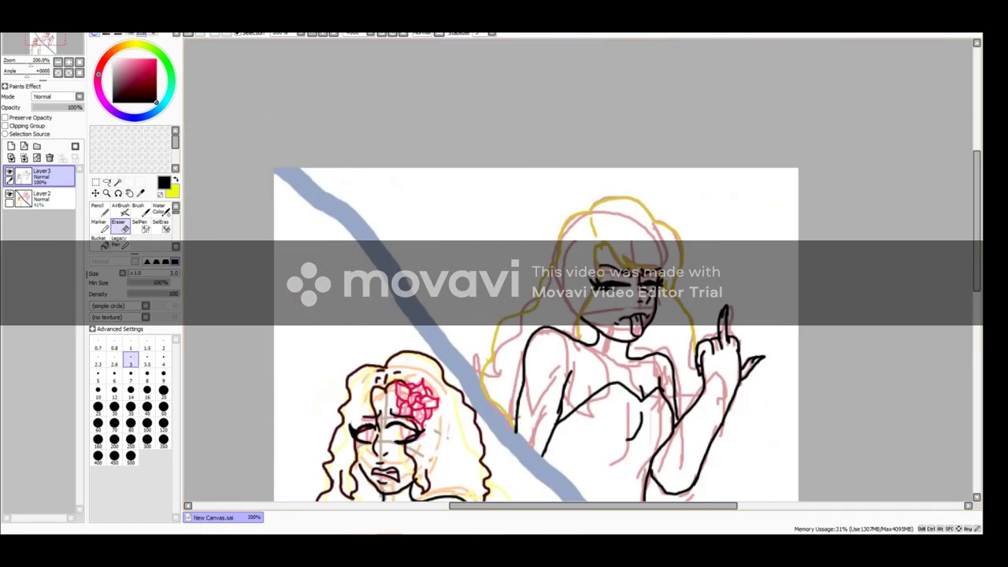
scroll(499, 415, "up", 4)
scroll(504, 268, "down", 5)
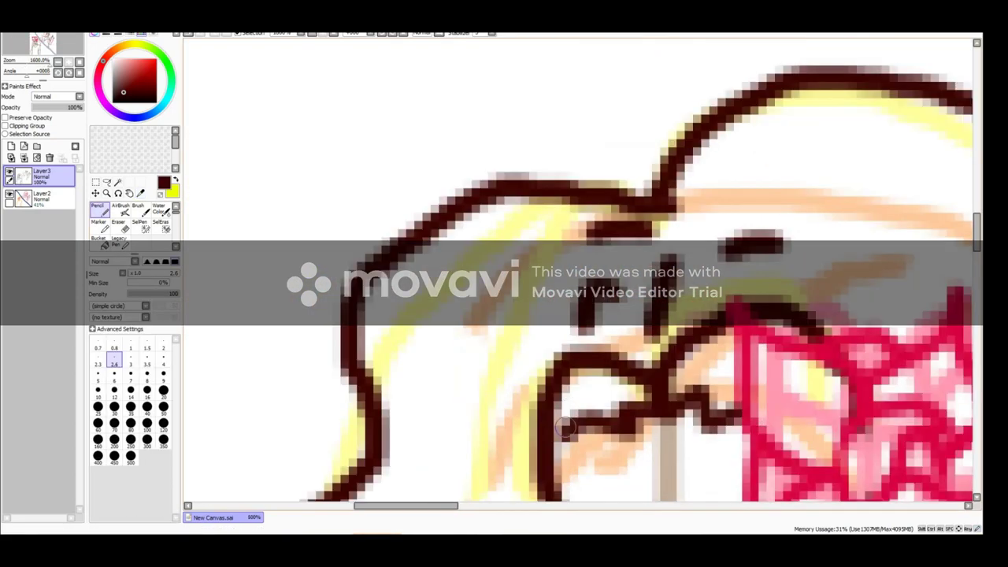
- Clean up the line art around the upper girl's waist with a size 3 Eraser
scroll(504, 268, "up", 5)
key("e")
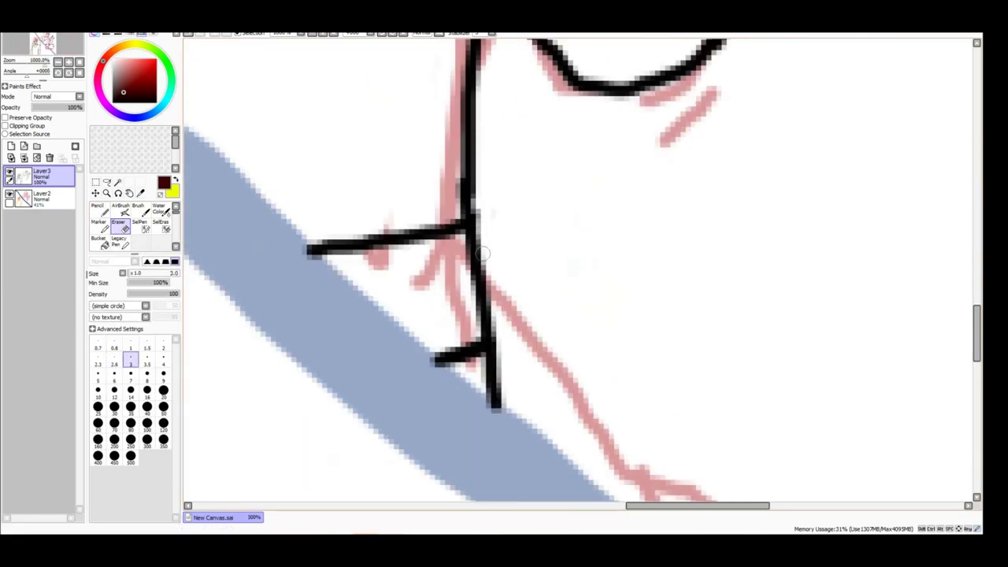
scroll(504, 268, "down", 3)
scroll(502, 455, "up", 2)
scroll(502, 454, "down", 4)
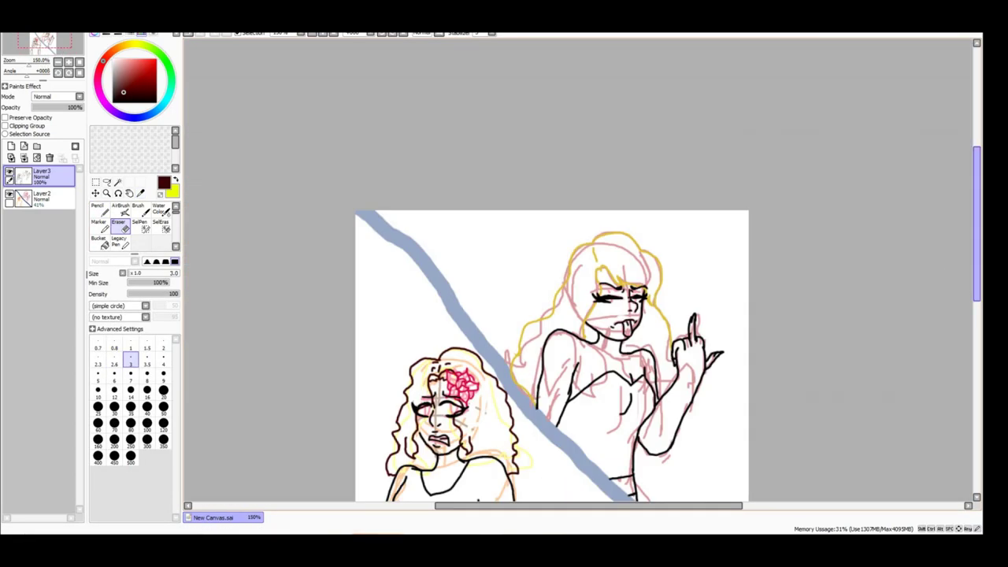
- Erase the hair line remnants inside the lower girl's eyes with the size 3 Eraser
scroll(315, 441, "up", 4)
scroll(505, 268, "down", 3)
scroll(309, 209, "up", 5)
scroll(308, 209, "down", 1)
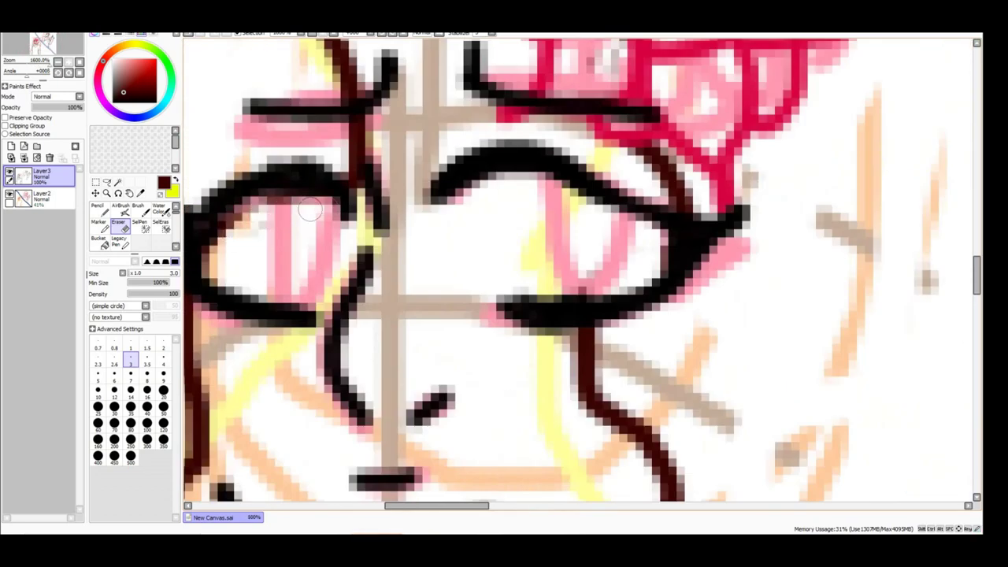
- Ink a thick straight black divider along the sketched diagonal between the girls with a size 16 Pencil
scroll(583, 286, "down", 4)
scroll(737, 268, "down", 2)
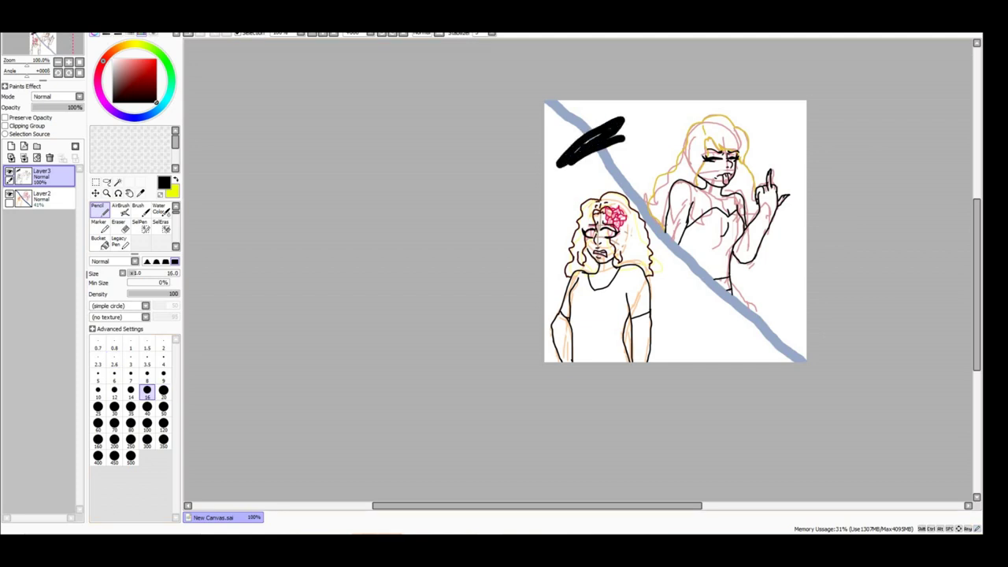
key("ctrl+z")
key("End")
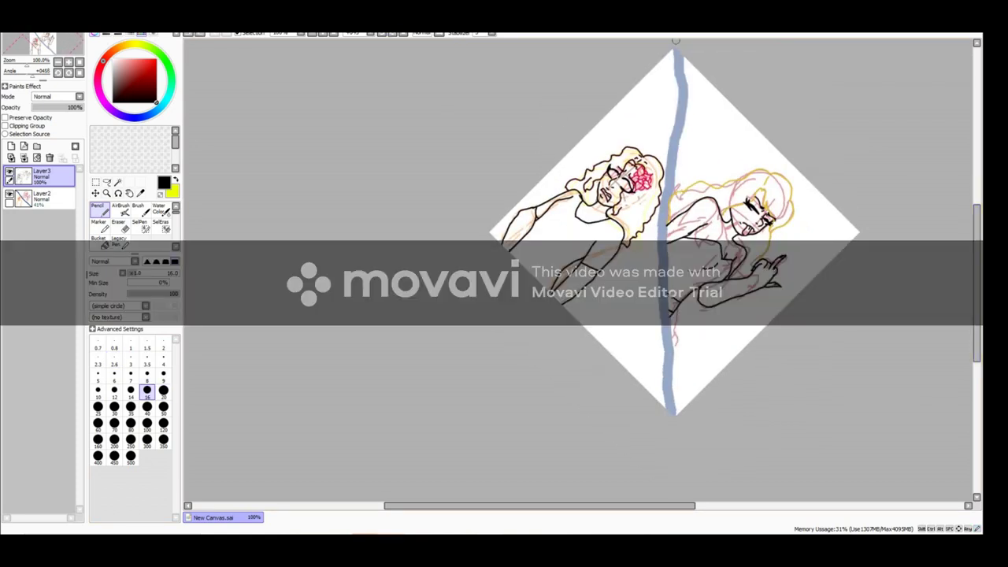
key("ctrl+z")
left_click_drag(675, 51, 686, 142)
key("Delete")
key("Delete")
key("Delete")
key("End")
key("Delete")
- Erase the line ends that stick out past the black divider
key("e")
scroll(374, 266, "up", 10)
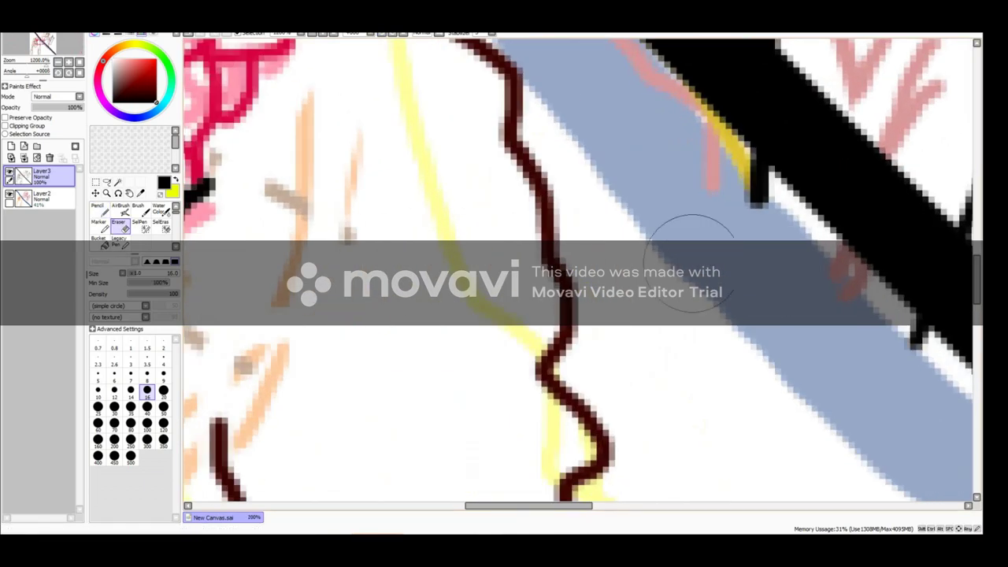
scroll(583, 272, "down", 8)
- Lower the opacity of the sketch layer, Layer2, to 0% and return to the line art on Layer3
left_click(39, 197)
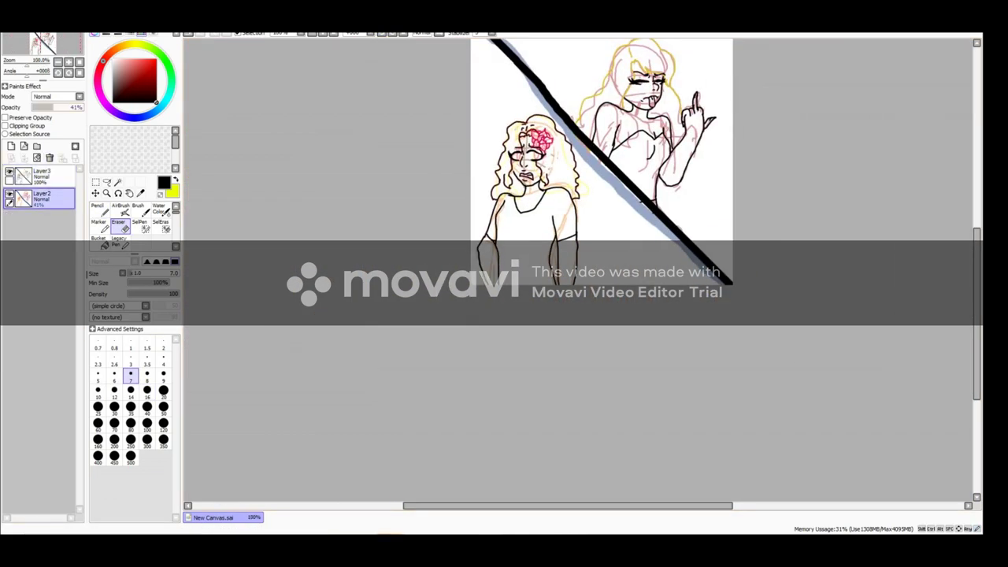
scroll(657, 245, "up", 5)
left_click(39, 175)
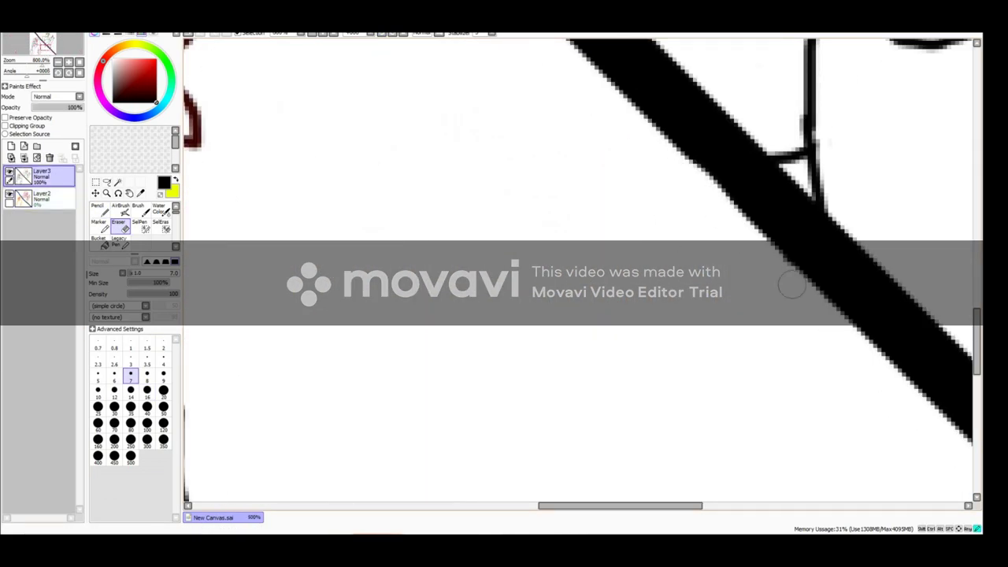
- Close the outline gap between the lower girl's jaw and hair with a size 3 Pencil and sample the blonde hair colour
scroll(657, 246, "down", 6)
scroll(550, 204, "up", 6)
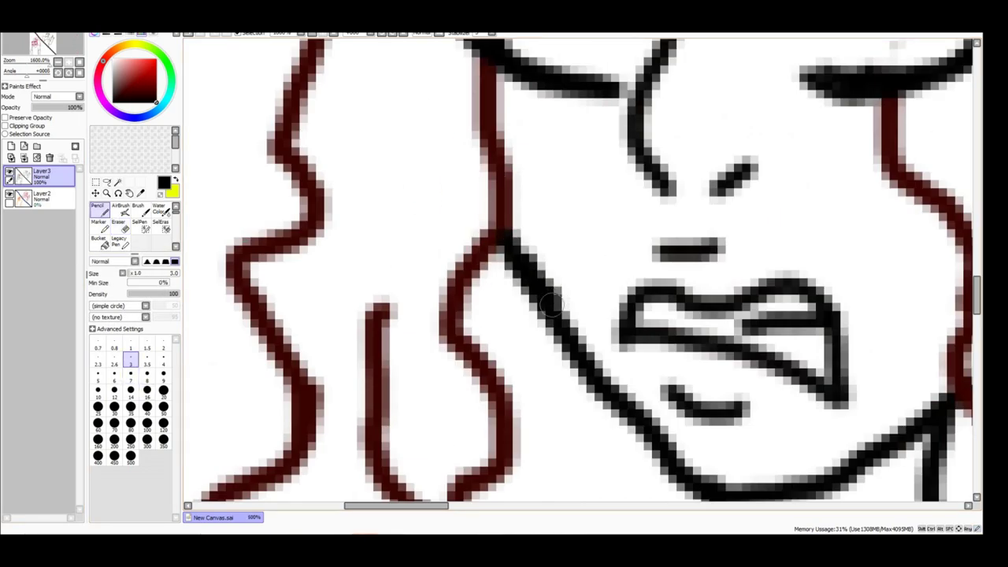
scroll(553, 300, "down", 6)
scroll(630, 134, "up", 6)
left_click(514, 282, "alt")
- Create a new layer and place it beneath the line art on Layer3
left_click(11, 146)
scroll(514, 281, "down", 6)
left_click_drag(39, 175, 40, 206)
- Select the skin areas of both girls with the Magic Wand, covering faces, necks, arms and the upper girl's chest
key("w")
scroll(514, 281, "up", 5)
left_click(522, 281)
left_click(547, 299, "shift")
scroll(514, 282, "down", 3)
left_click(599, 441)
scroll(547, 394, "up", 3)
scroll(504, 268, "down", 4)
scroll(504, 268, "up", 3)
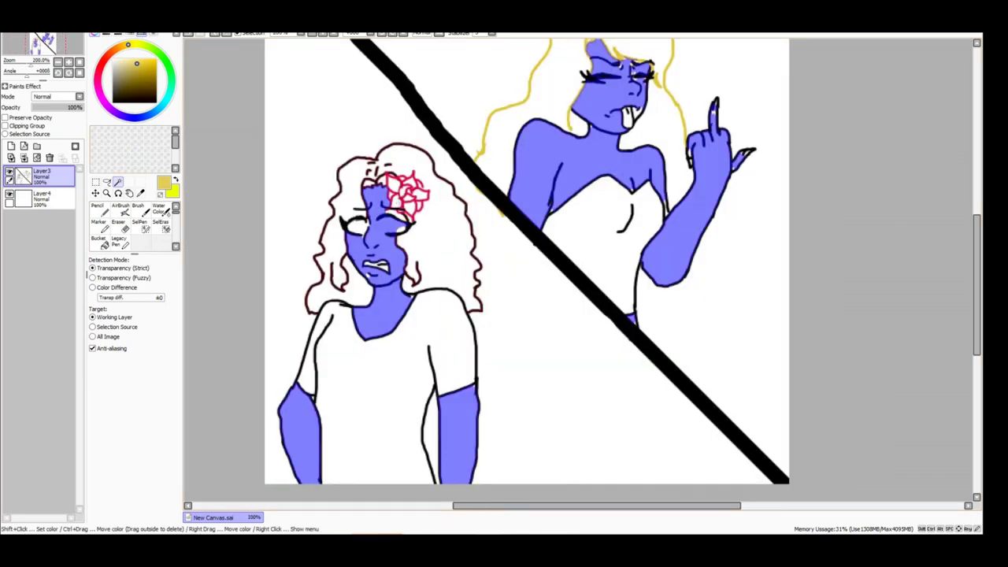
- Touch up the skin selection on the lower girl's face and neck with a size 7 SelPen, leaving her eyes unselected
left_click(139, 223)
scroll(315, 453, "down", 2)
scroll(315, 453, "up", 6)
mouse_move(365, 213)
left_mouse_down()
mouse_move(418, 252)
mouse_move(480, 268)
left_mouse_up()
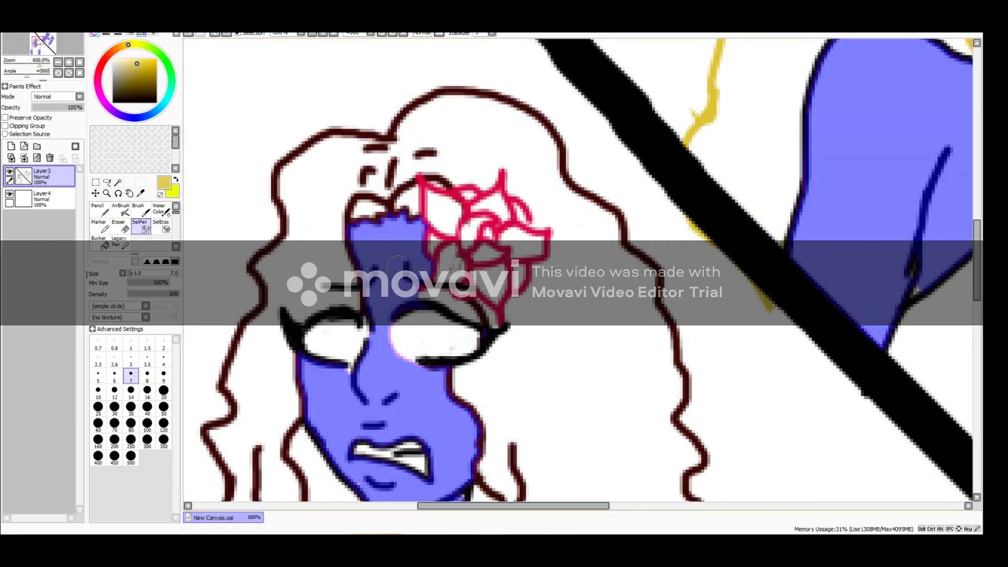
scroll(396, 261, "down", 3)
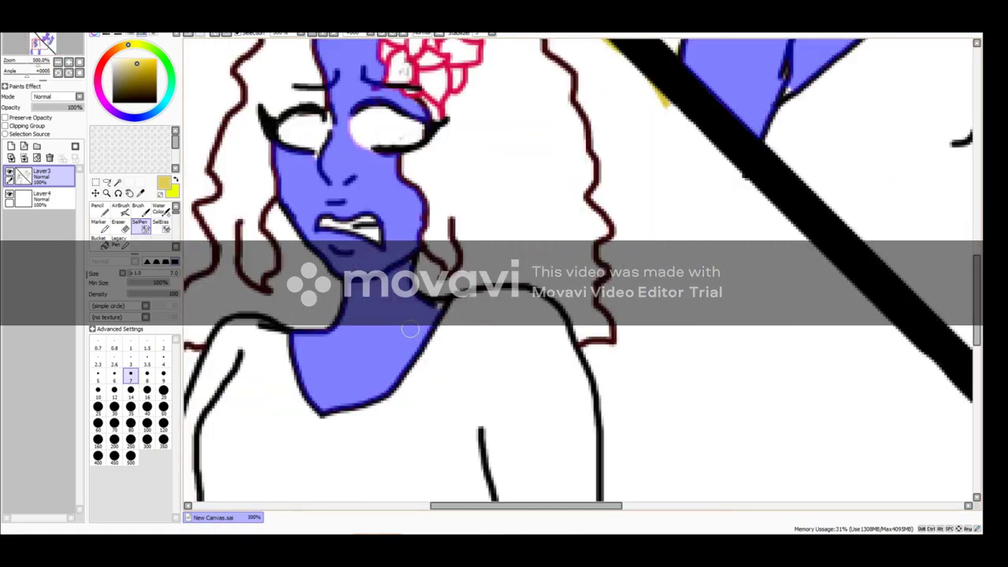
scroll(555, 453, "up", 3)
scroll(554, 453, "down", 1)
scroll(555, 453, "down", 2)
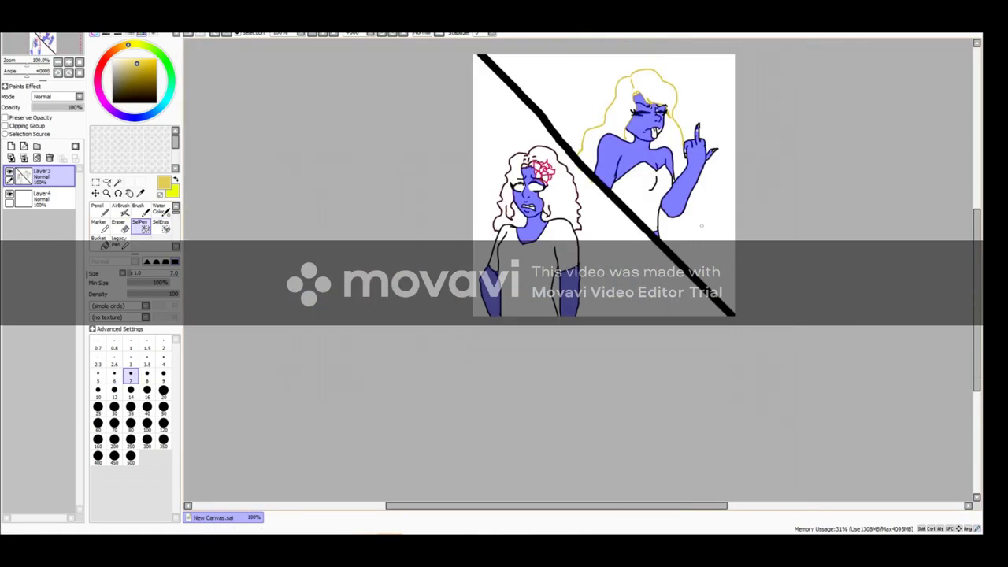
- Reduce the SelPen to size 2.6 and fill missed spots in the selection around the upper girl's raised hand
scroll(795, 203, "up", 4)
key("bracketleft")
key("bracketleft")
key("bracketleft")
key("bracketleft")
key("bracketleft")
key("bracketleft")
scroll(795, 202, "down", 2)
scroll(859, 171, "up", 3)
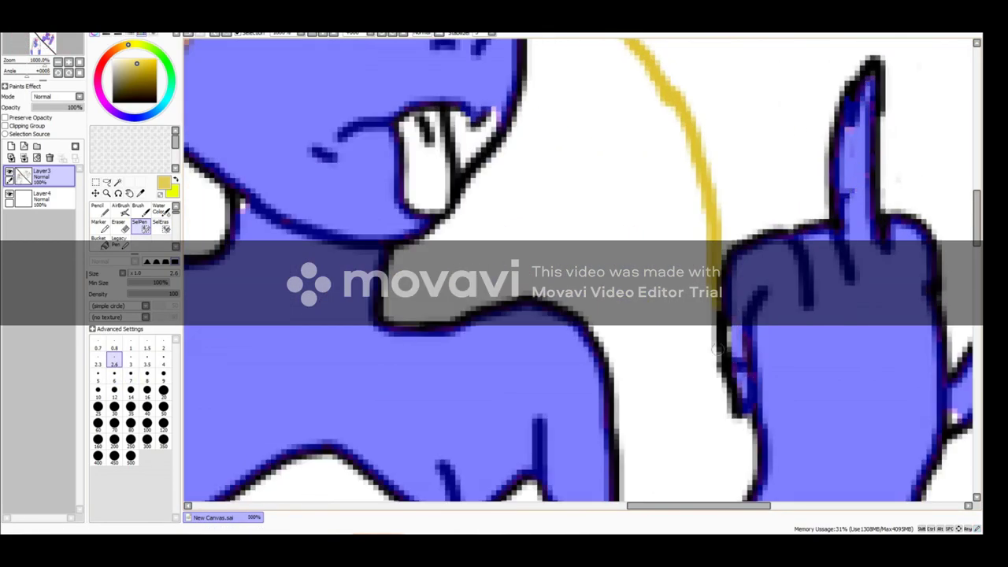
- Fill the remaining selection gaps on the upper girl's forehead, brows, shoulders and chest with the SelPen
scroll(719, 347, "down", 1)
scroll(495, 381, "down", 2)
scroll(495, 381, "up", 3)
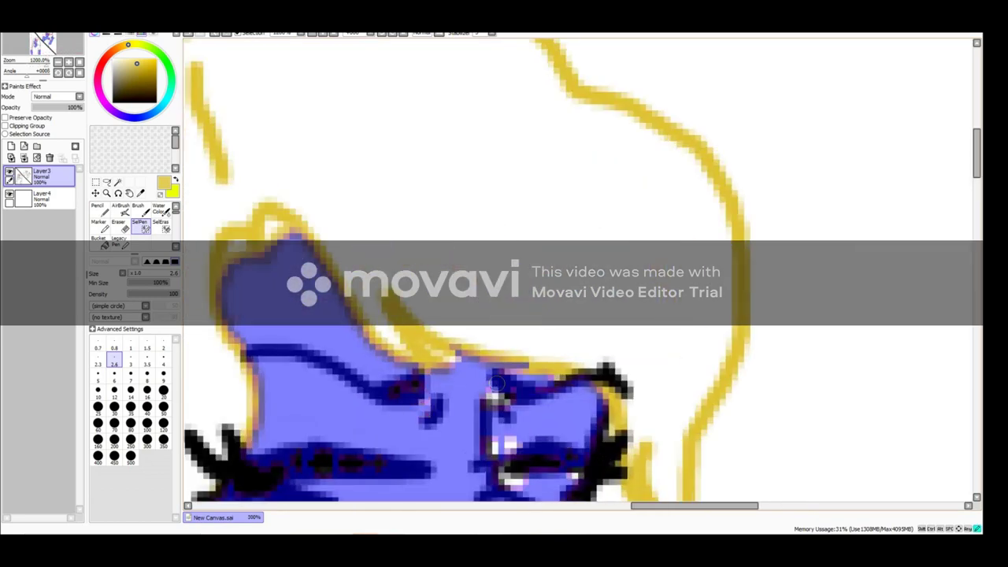
scroll(576, 467, "down", 3)
scroll(544, 234, "down", 9)
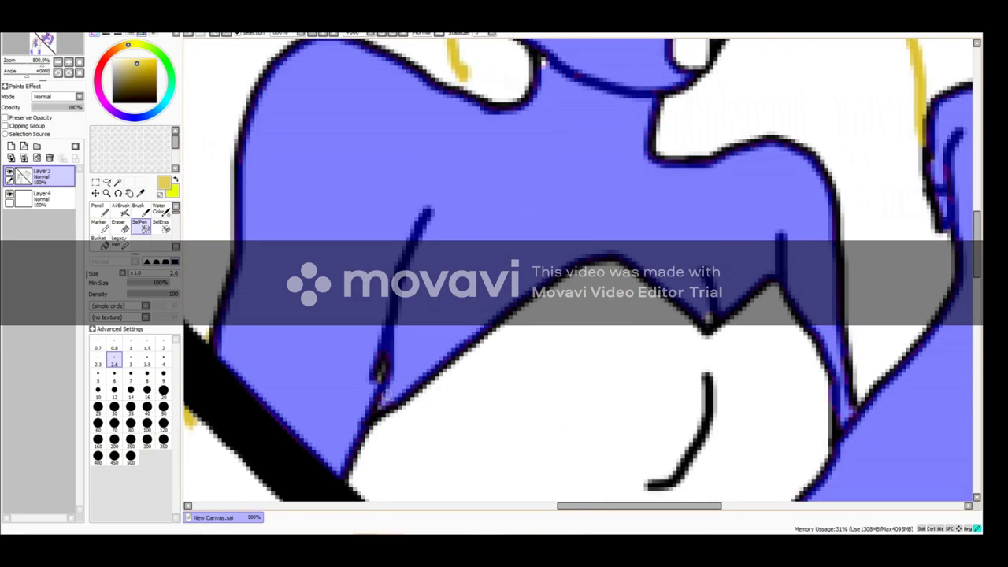
- Colour the upper girl's selected skin light beige on Layer4, keeping her eyes white
scroll(516, 366, "up", 5)
scroll(516, 366, "down", 5)
scroll(676, 157, "up", 8)
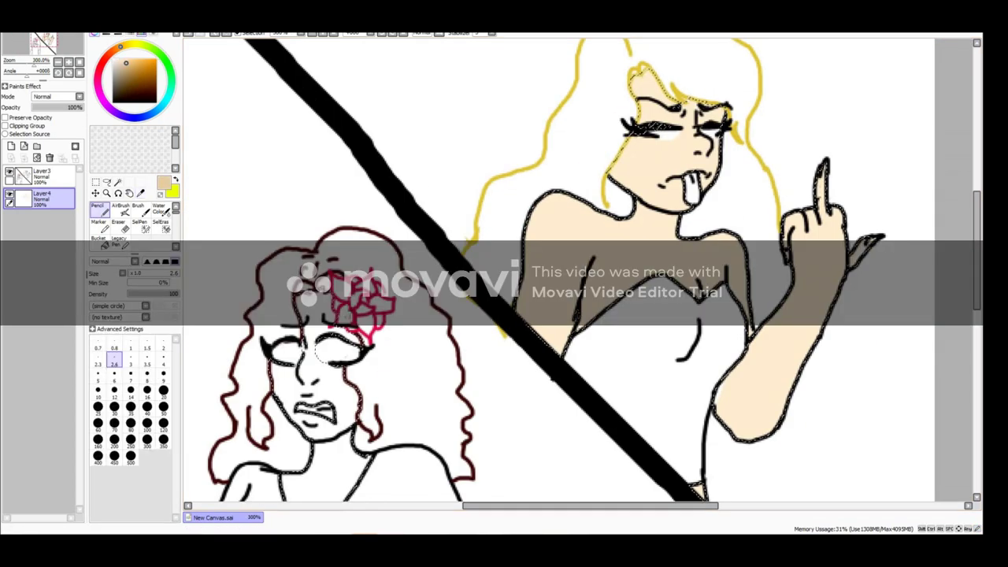
- Shade the upper girl's forehead, nose and the area beside her tongue in darker tan with a size 2.6 Pencil
scroll(593, 76, "up", 4)
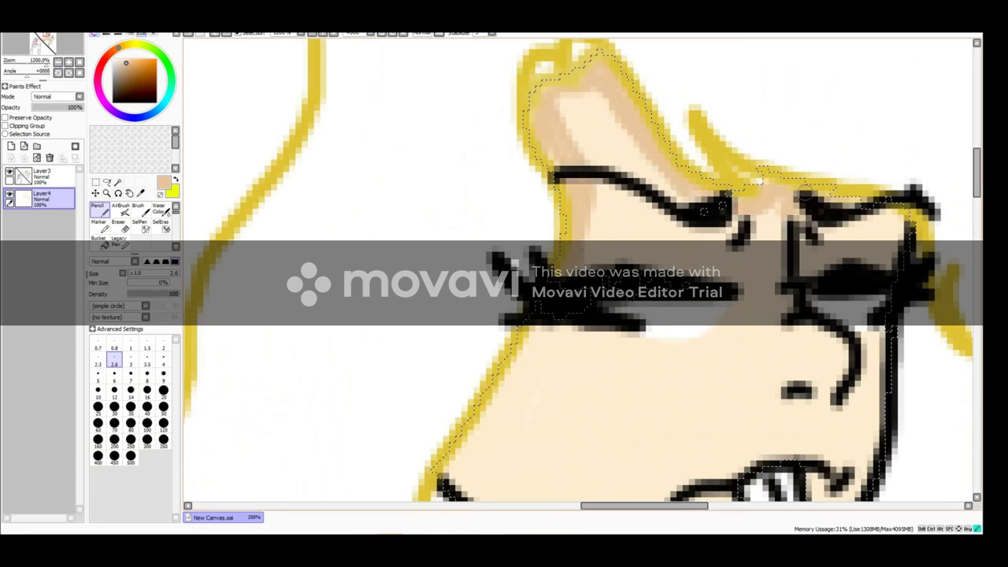
scroll(770, 200, "down", 1)
scroll(591, 360, "up", 1)
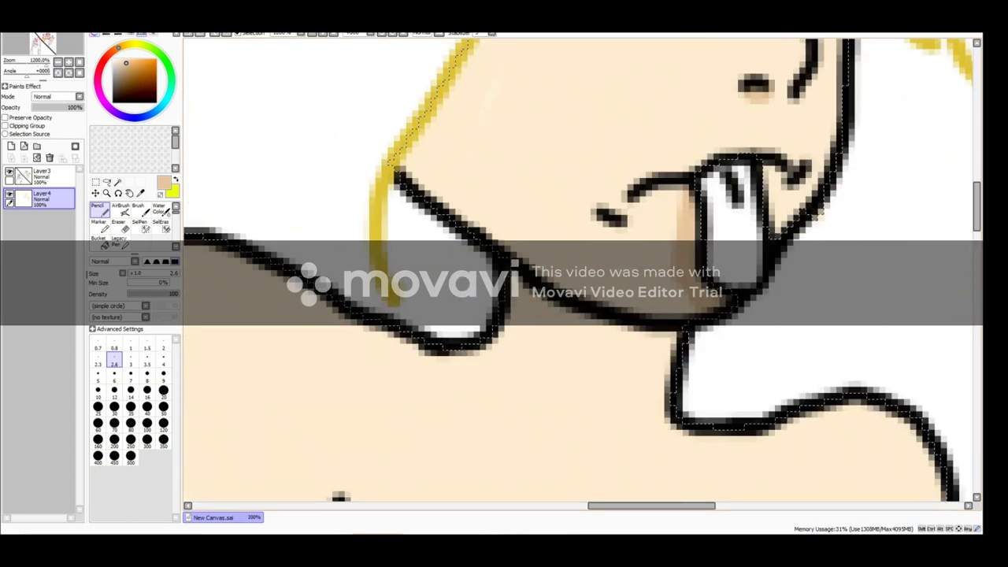
scroll(559, 338, "up", 1)
scroll(706, 333, "down", 1)
- Add tan shading along the upper girl's arm crease, cleavage and the armpit beside her dress
left_click_drag(410, 135, 351, 378)
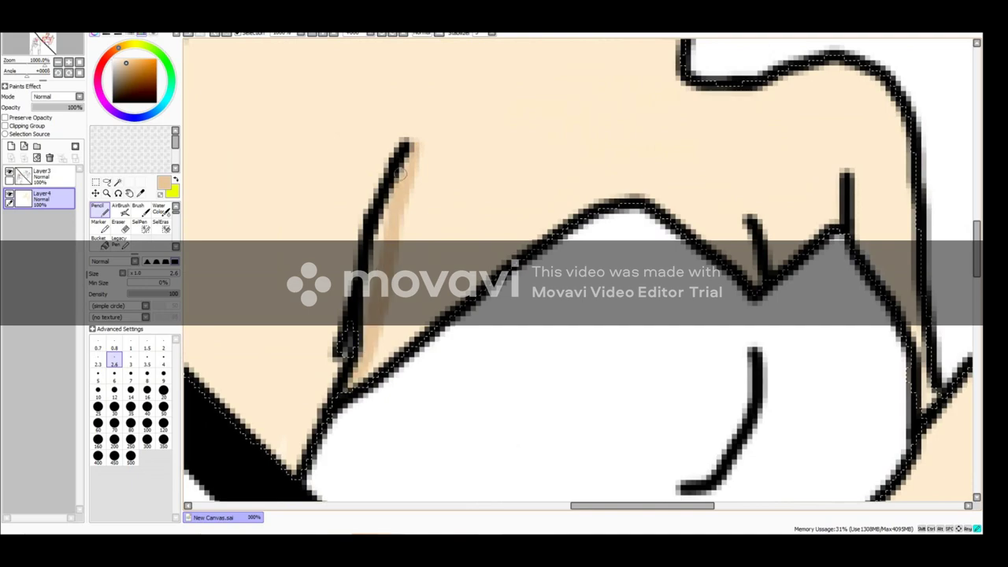
scroll(562, 147, "down", 2)
scroll(611, 202, "up", 1)
scroll(611, 202, "down", 1)
left_click_drag(630, 307, 610, 406)
left_click_drag(599, 256, 567, 298)
- Shade the inner edge of the upper girl's raised forearm, her finger creases and thumb in tan
scroll(583, 276, "down", 2)
scroll(583, 275, "up", 2)
left_click_drag(603, 237, 496, 496)
left_click_drag(512, 386, 489, 480)
scroll(602, 252, "down", 6)
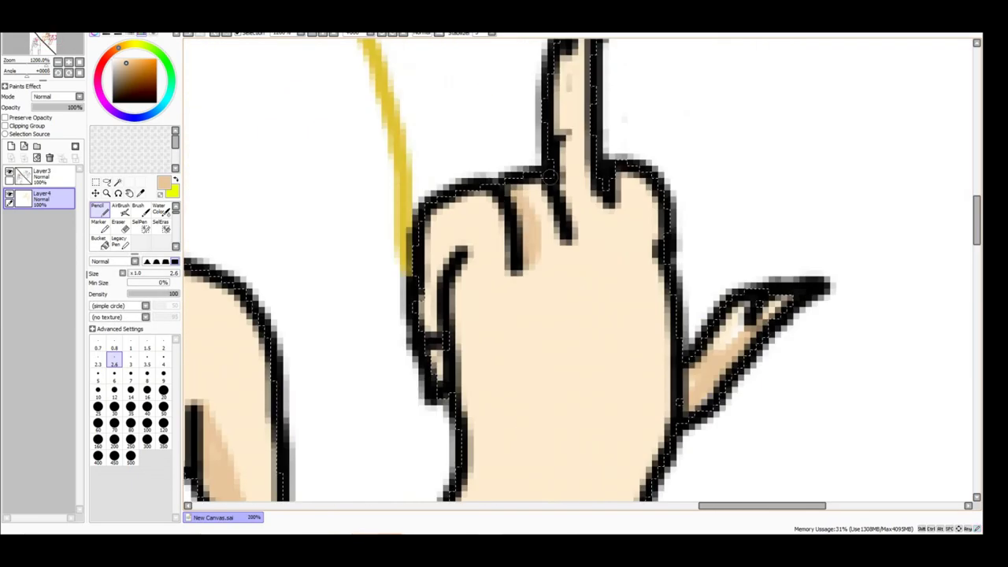
scroll(583, 268, "up", 2)
scroll(575, 157, "up", 3)
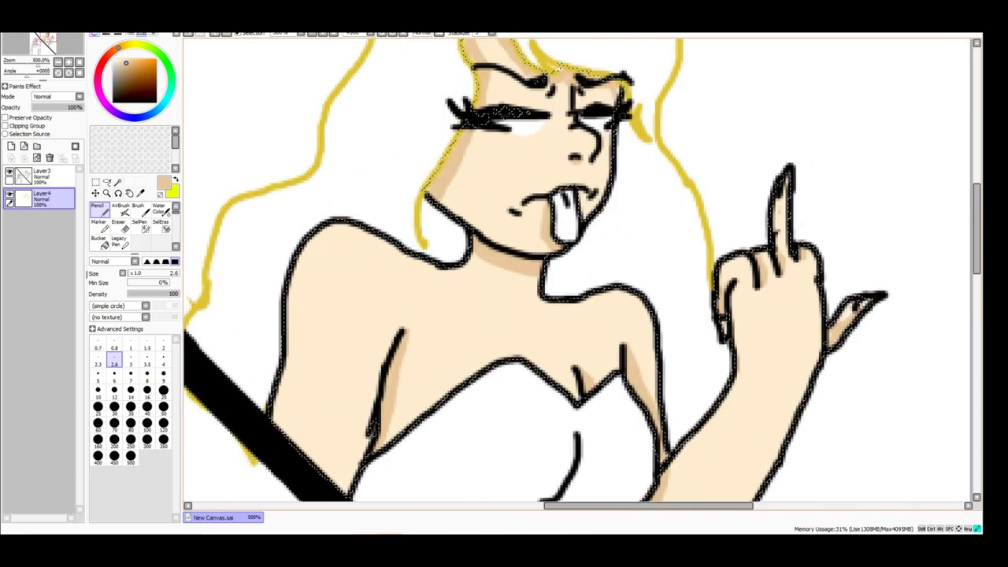
- Blend the upper girl's tan face, chest and arm shading with the size 6 Blur brush and shade the skin patch beside the divider
scroll(583, 236, "down", 2)
left_click(157, 226)
scroll(516, 112, "down", 1)
scroll(516, 111, "up", 4)
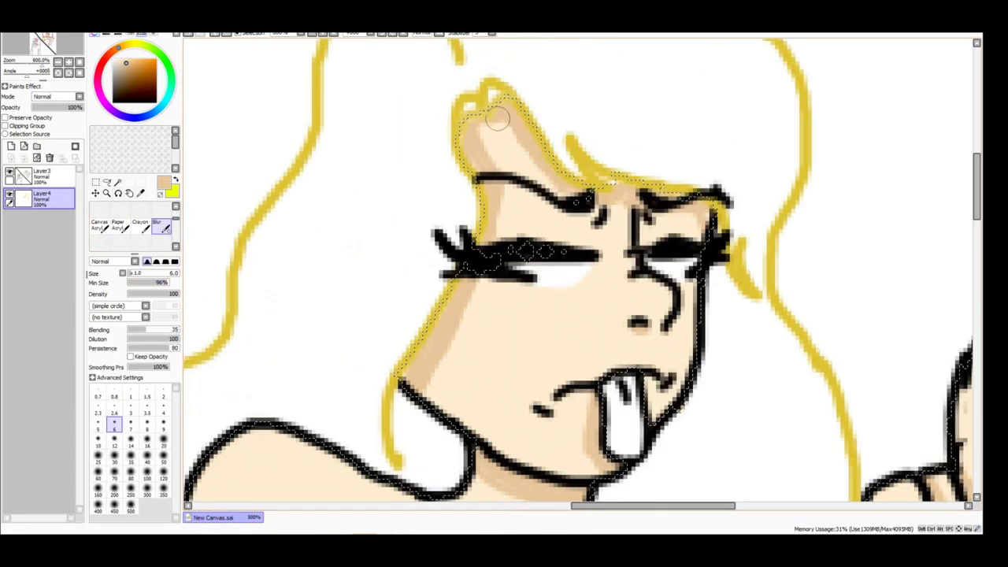
scroll(654, 195, "down", 8)
scroll(350, 230, "up", 6)
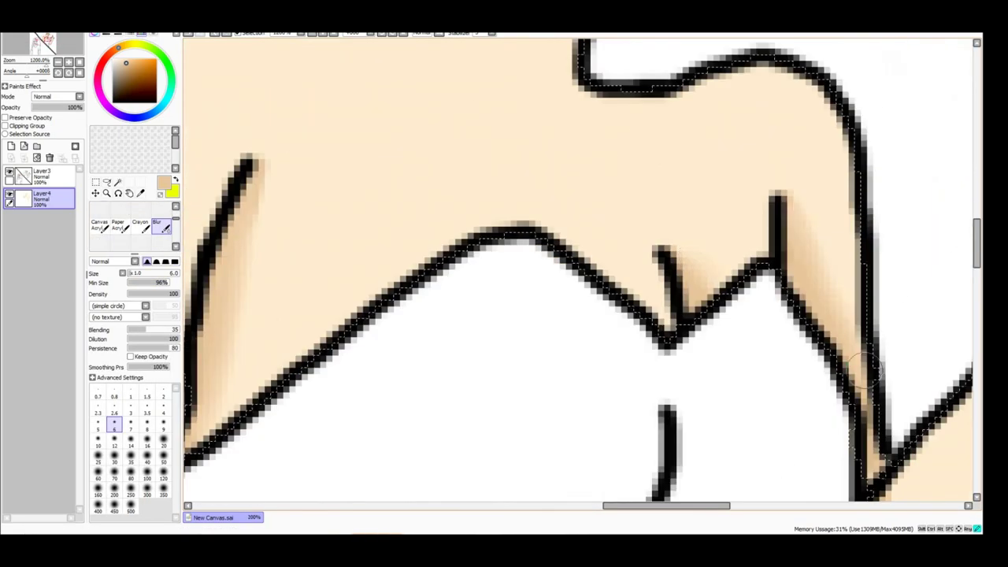
scroll(352, 230, "up", 3)
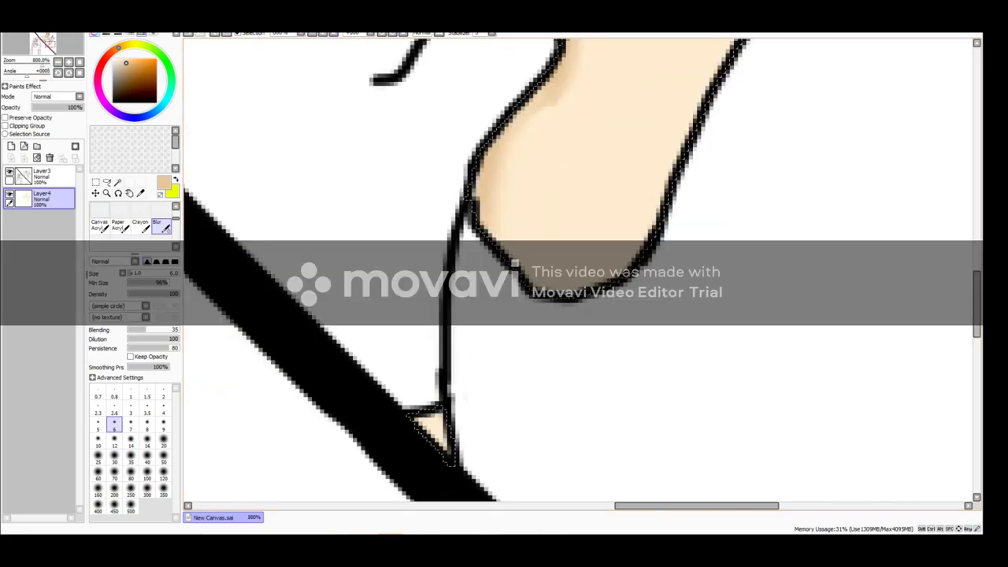
key("n")
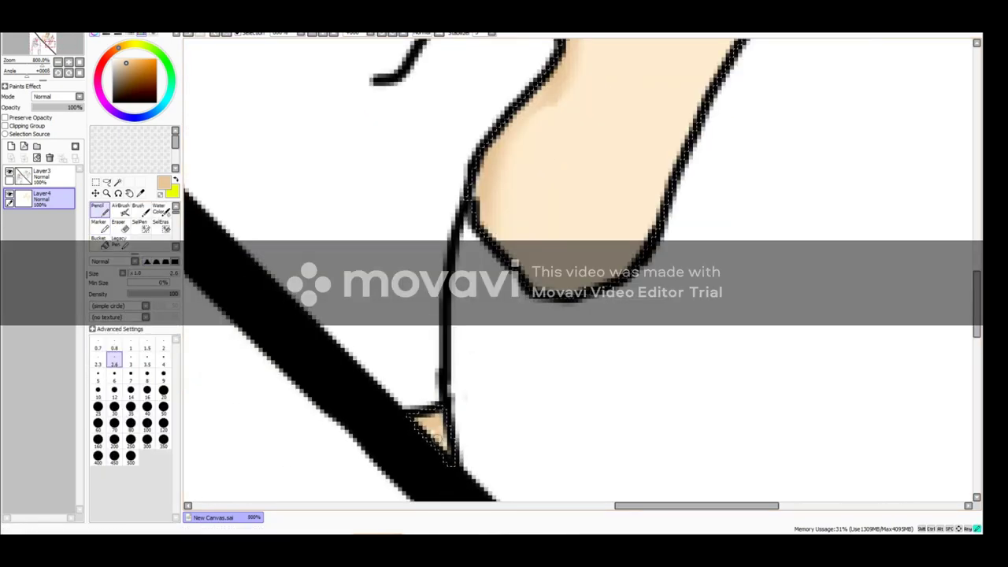
- Paint both of the upper girl's eyelids dark grey with light grey centre highlights using the size 2.6 Pencil
scroll(583, 268, "down", 4)
scroll(383, 202, "up", 6)
mouse_move(466, 142)
left_mouse_down()
mouse_move(289, 124)
mouse_move(207, 132)
left_mouse_up()
scroll(389, 126, "right", 5)
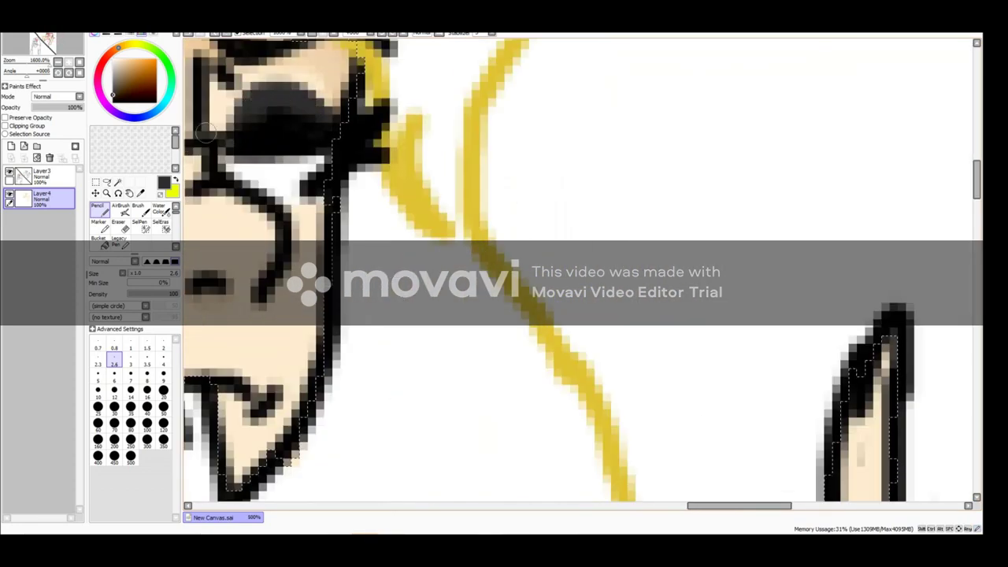
scroll(277, 114, "down", 4)
scroll(428, 173, "up", 5)
- Soften the upper girl's grey eyeshadow into her eyelids with the size 6 Blur brush
left_click(161, 225)
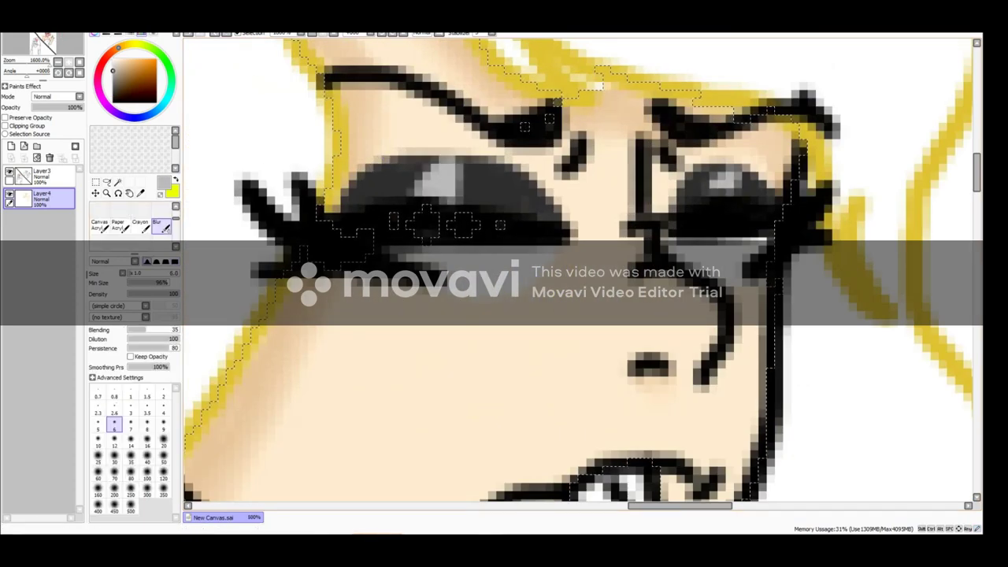
scroll(735, 184, "up", 1)
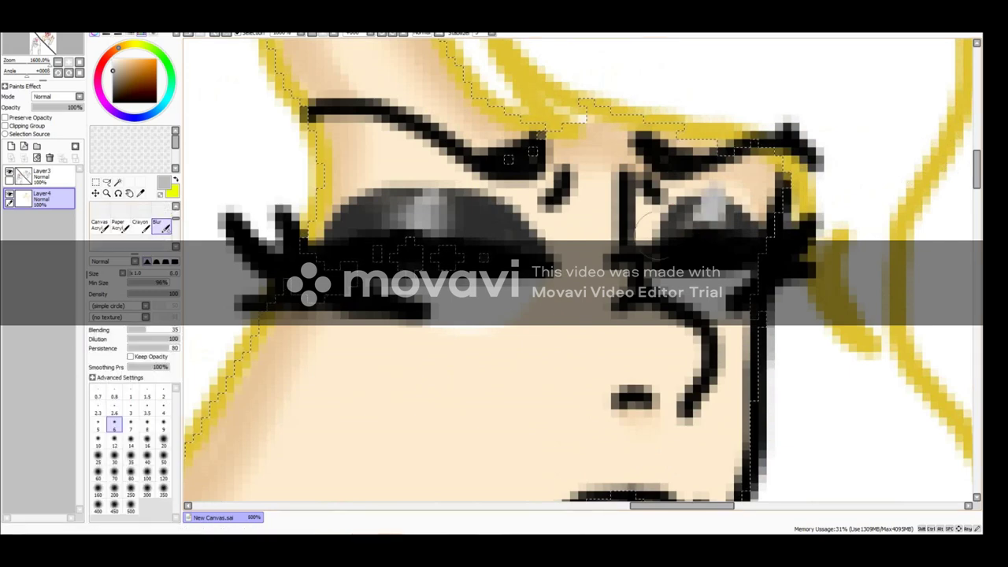
scroll(381, 176, "down", 5)
scroll(501, 211, "up", 4)
scroll(406, 284, "down", 5)
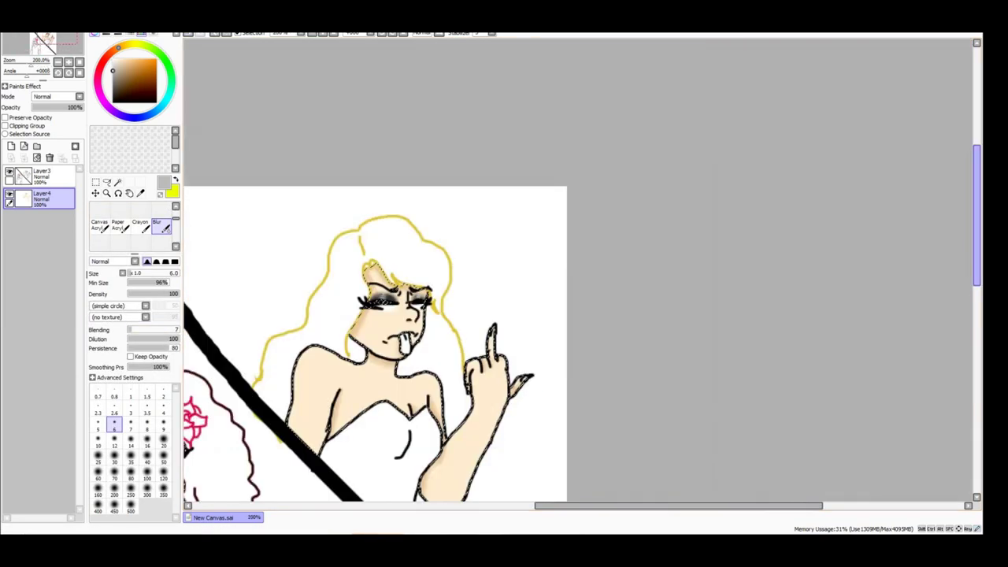
- Airbrush crimson-pink blush onto the upper girl's nose and cheeks and blend it with the size 6 Blur brush
scroll(657, 304, "up", 3)
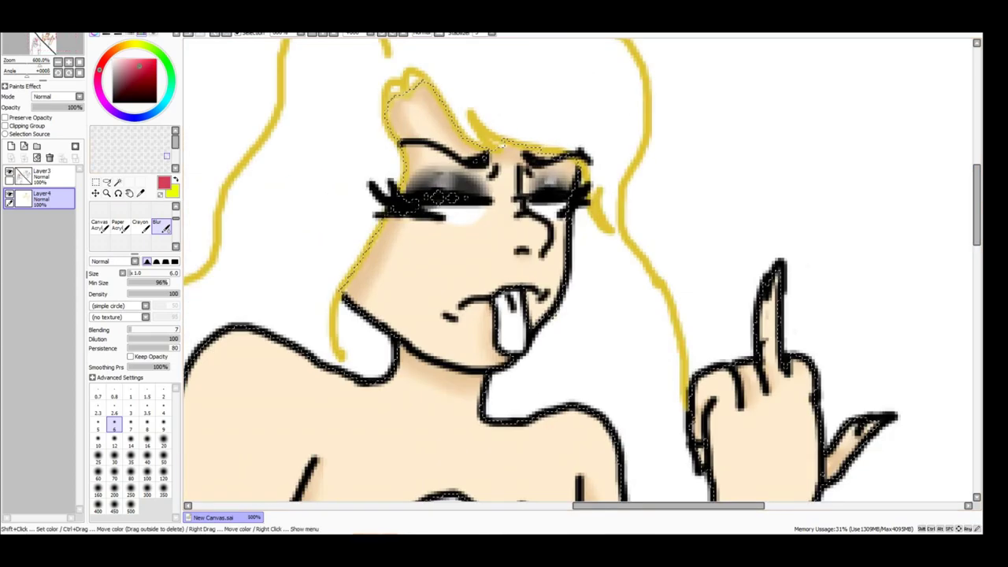
key("v")
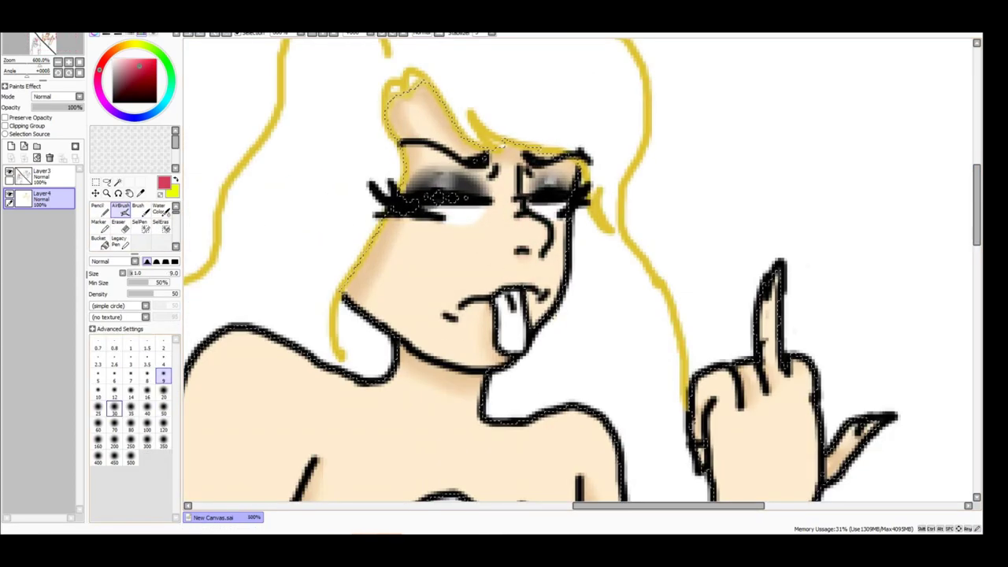
key("b")
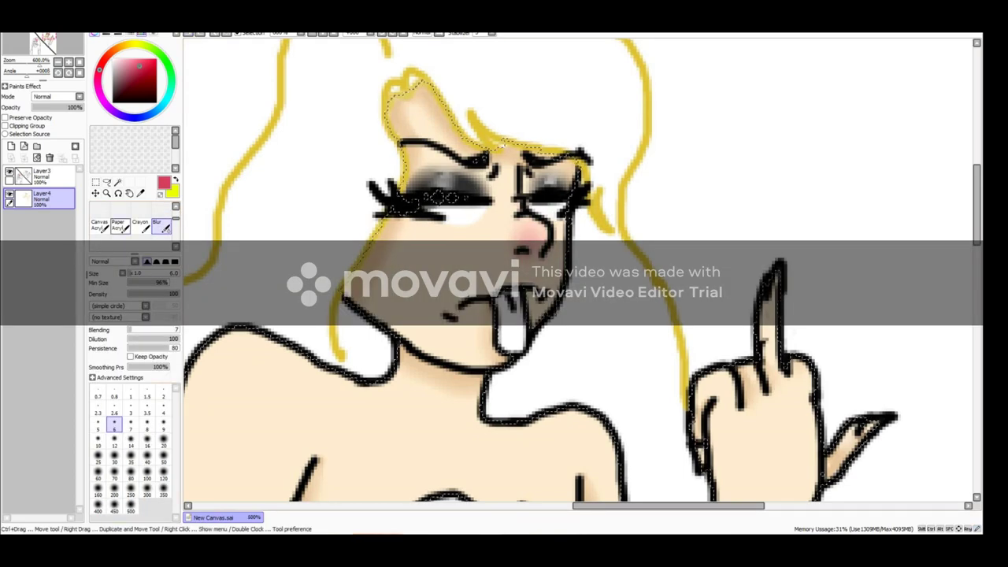
key("v")
key("b")
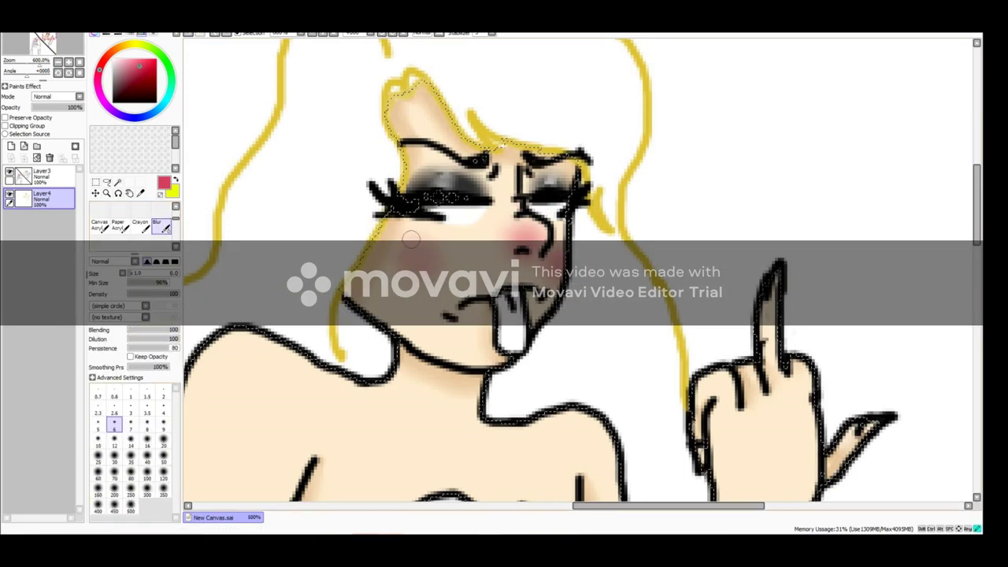
key("v")
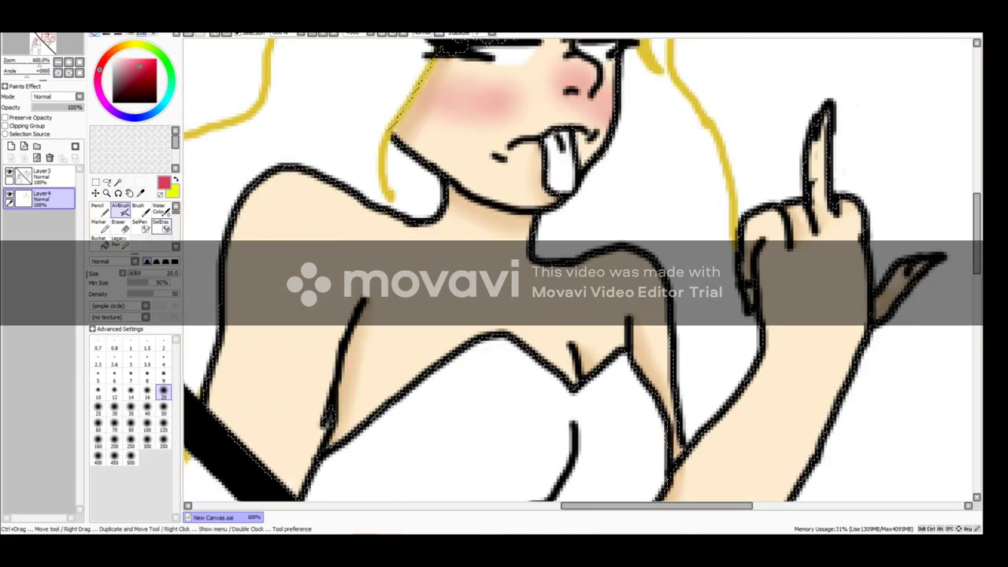
key("b")
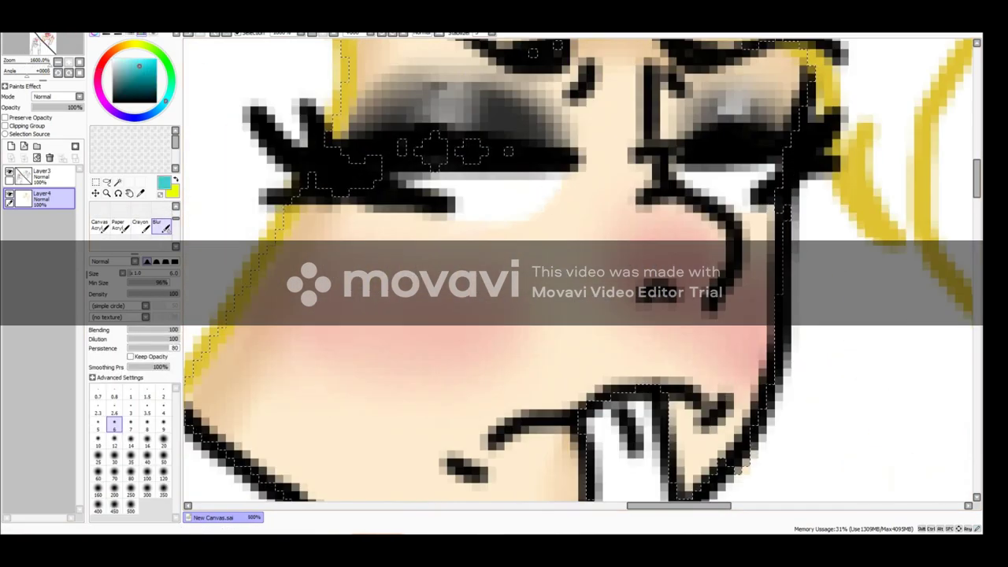
- Paint the upper girl's irises bright cyan with the Pencil, adding darker teal shading and pale cyan highlights
key("n")
left_click_drag(767, 168, 733, 221)
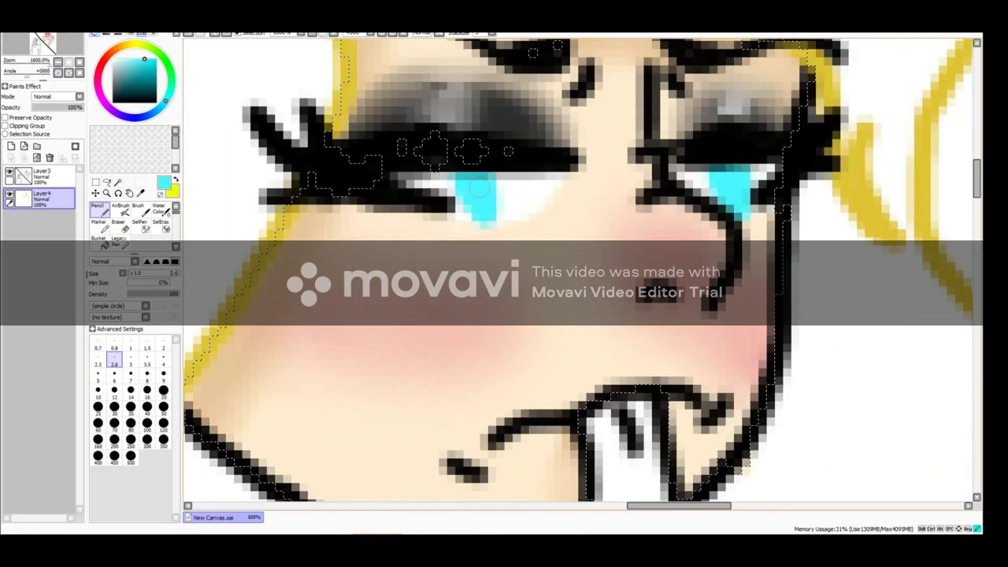
key("ctrl+0")
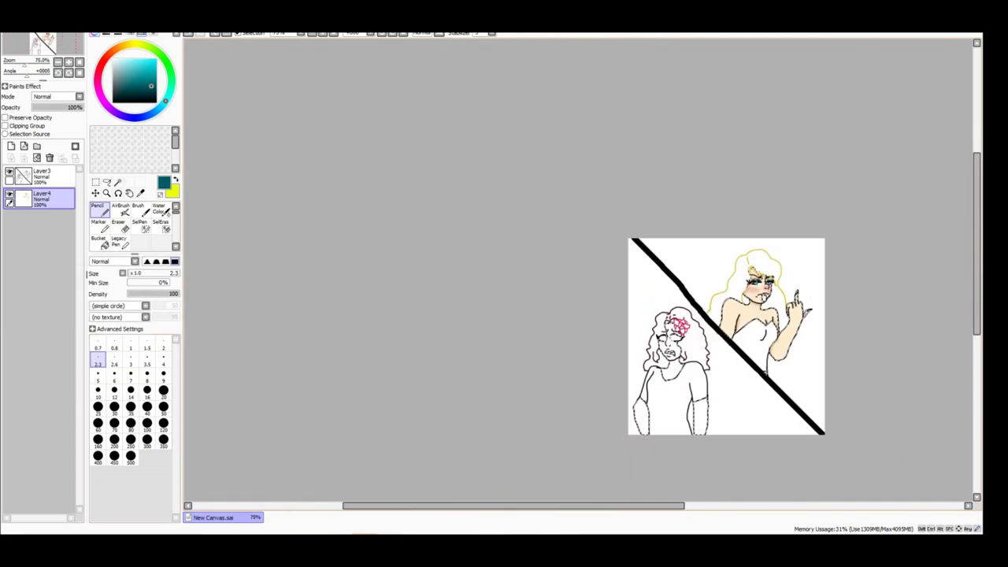
key("ctrl+plus")
key("ctrl+plus")
key("ctrl+plus")
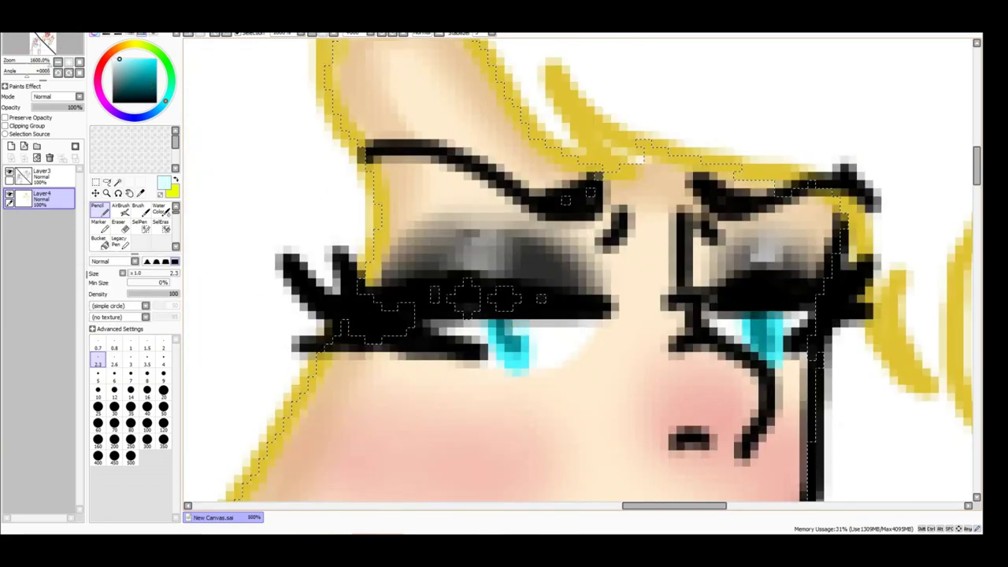
key("ctrl+minus")
key("ctrl+minus")
key("ctrl+plus")
key("ctrl+plus")
- Colour the lower girl's selected face, neck and arms medium brown with a size 20 Pencil, keeping her eyes and teeth white
key("ctrl+minus")
key("ctrl+minus")
key("ctrl+minus")
key("ctrl+plus")
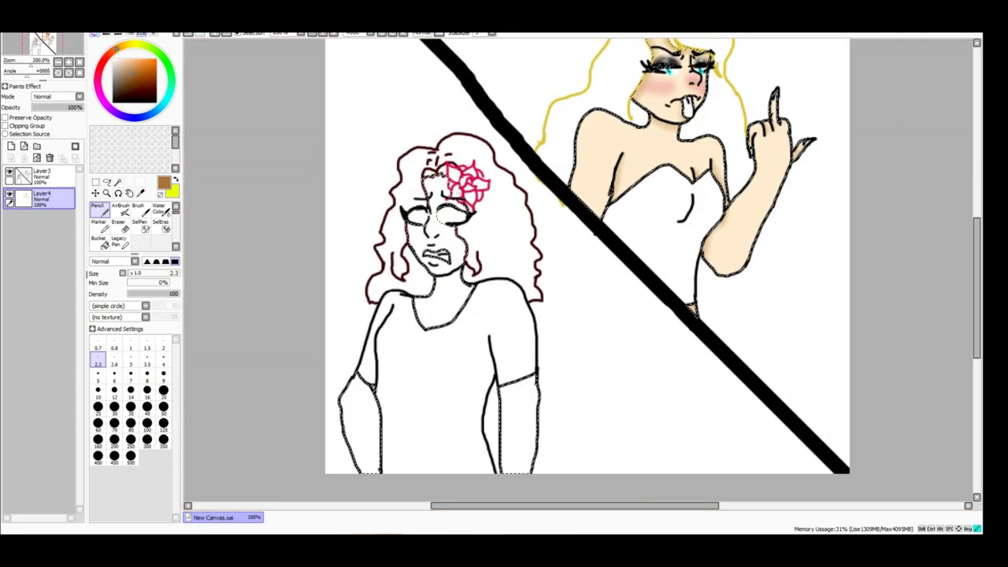
key("ctrl+minus")
key("ctrl+plus")
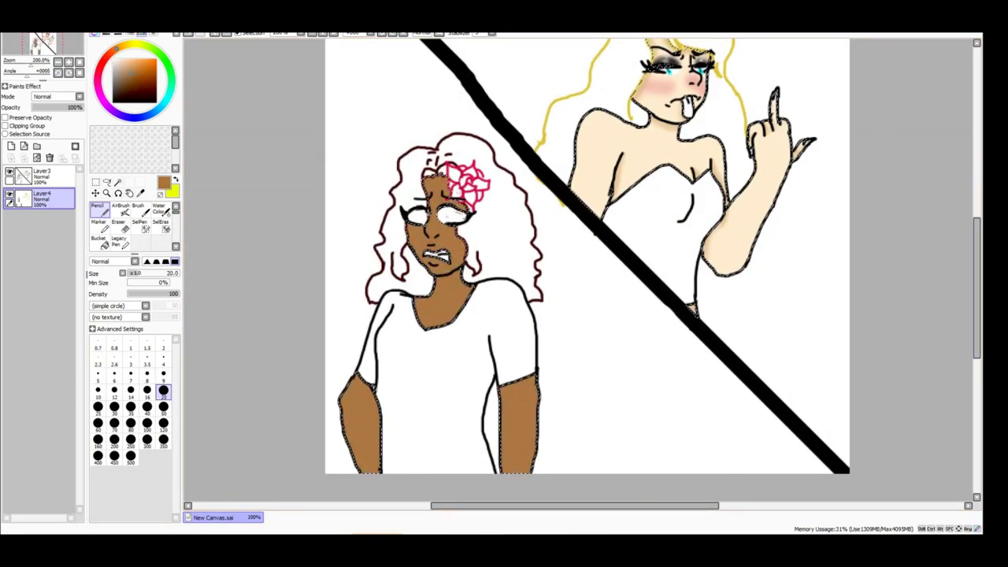
- Reduce the Pencil to size 5 and shade the lower girl's neck under her chin in darker reddish brown
key("ctrl+plus")
key("ctrl+plus")
key("ctrl+plus")
key("ctrl+plus")
key("bracketleft")
key("bracketleft")
key("bracketleft")
key("bracketleft")
key("bracketleft")
key("bracketleft")
key("bracketleft")
key("bracketleft")
key("bracketleft")
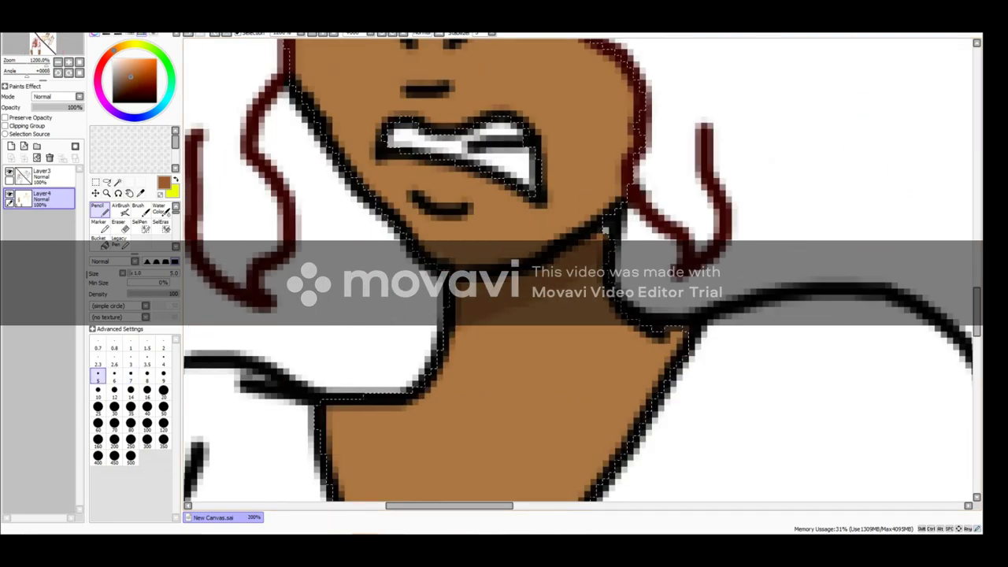
- Shade the lower girl's forehead and the edges of her face in darker brown with the size 5 Pencil
key("ctrl+minus")
key("ctrl+minus")
key("ctrl+minus")
key("ctrl+minus")
key("ctrl+plus")
key("ctrl+plus")
key("ctrl+plus")
left_click_drag(510, 73, 523, 168)
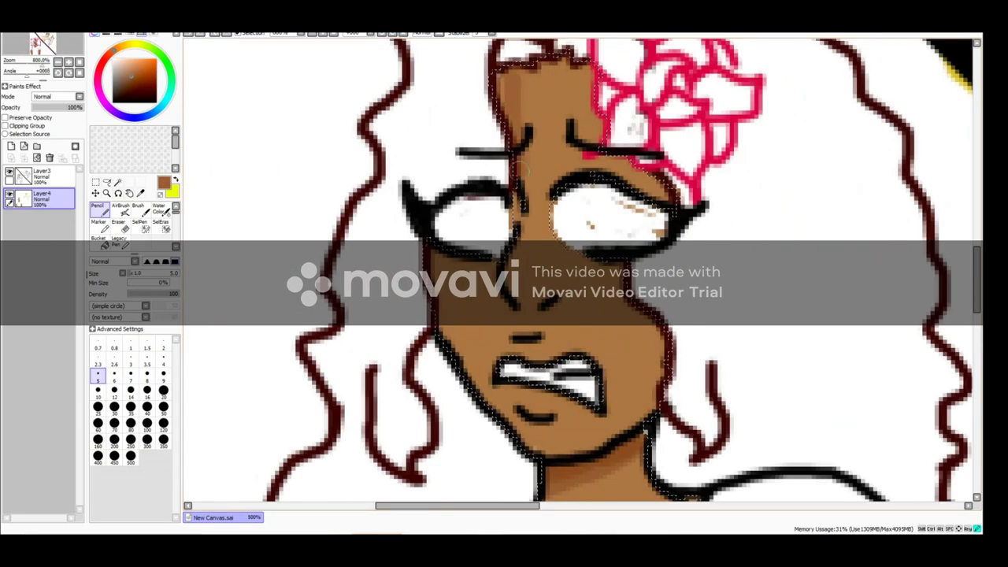
- Add darker brown shading to the lower girl's arms just below both sleeves
key("ctrl+minus")
key("ctrl+minus")
scroll(583, 268, "down", 10)
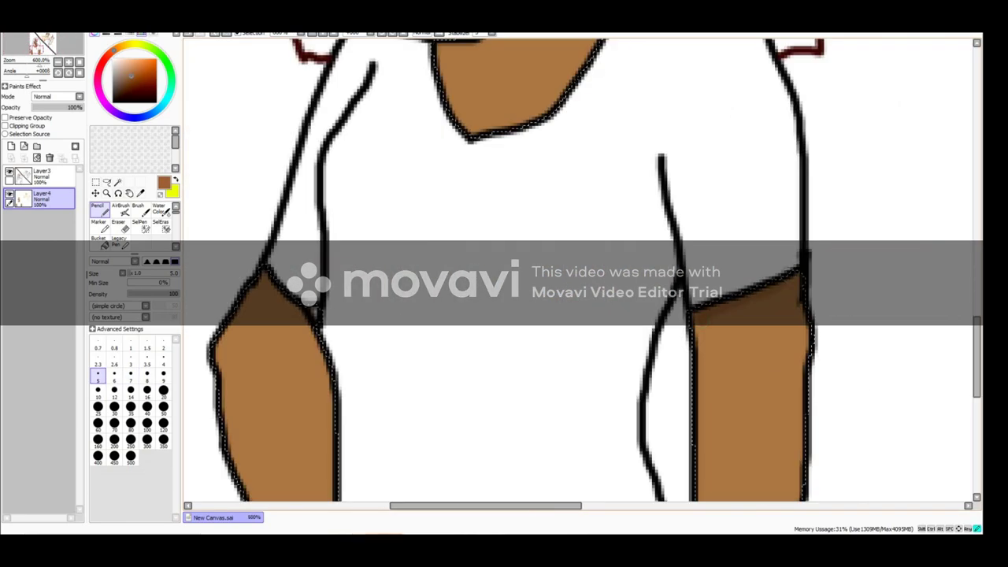
scroll(583, 268, "left", 5)
key("ctrl+minus")
key("ctrl+minus")
scroll(626, 353, "up", 1)
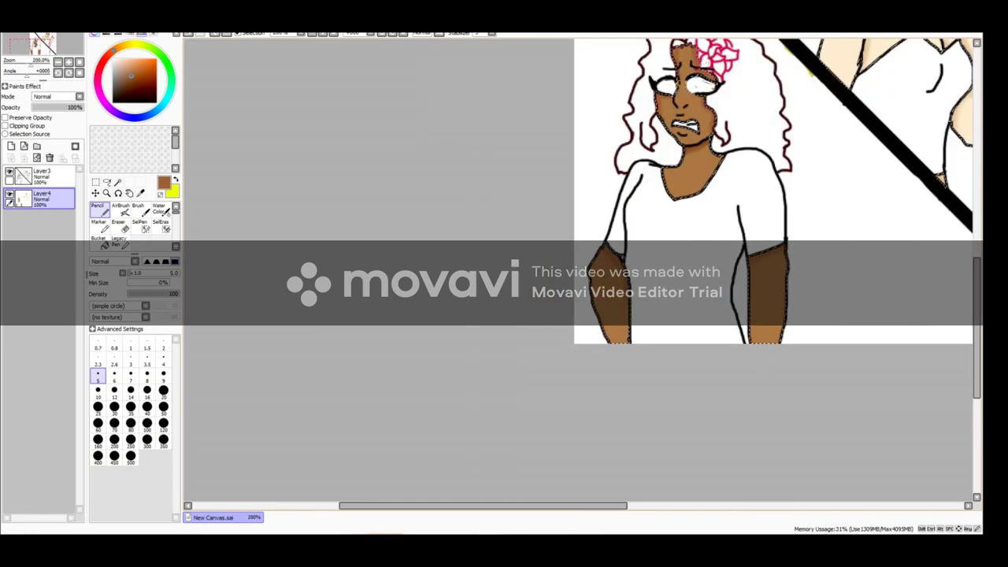
- Blend the lower girl's arm, neck and face shading with the size 6 Blur brush at blending 22
scroll(614, 307, "up", 2)
scroll(583, 268, "down", 3)
scroll(583, 268, "up", 2)
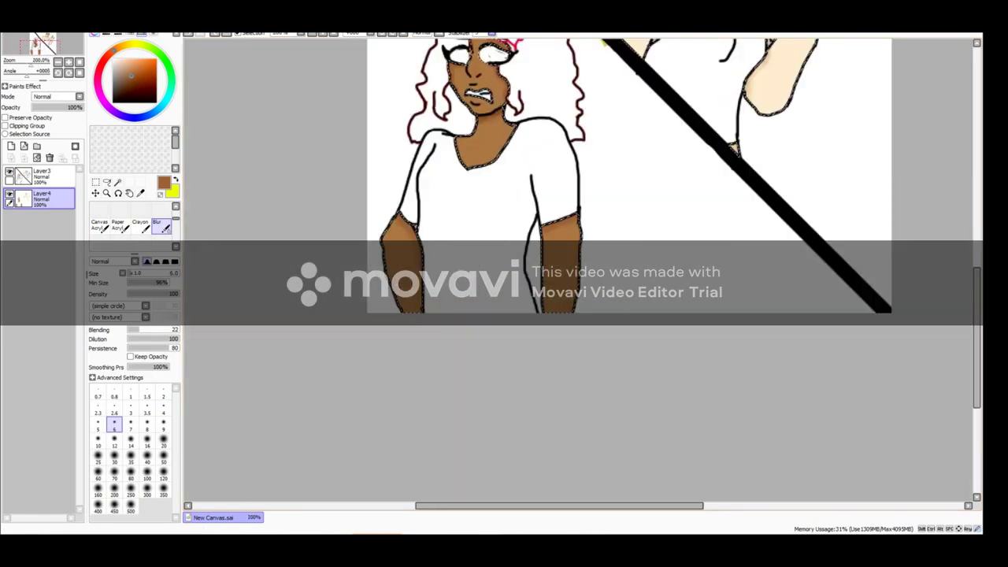
scroll(419, 93, "up", 3)
scroll(418, 93, "down", 1)
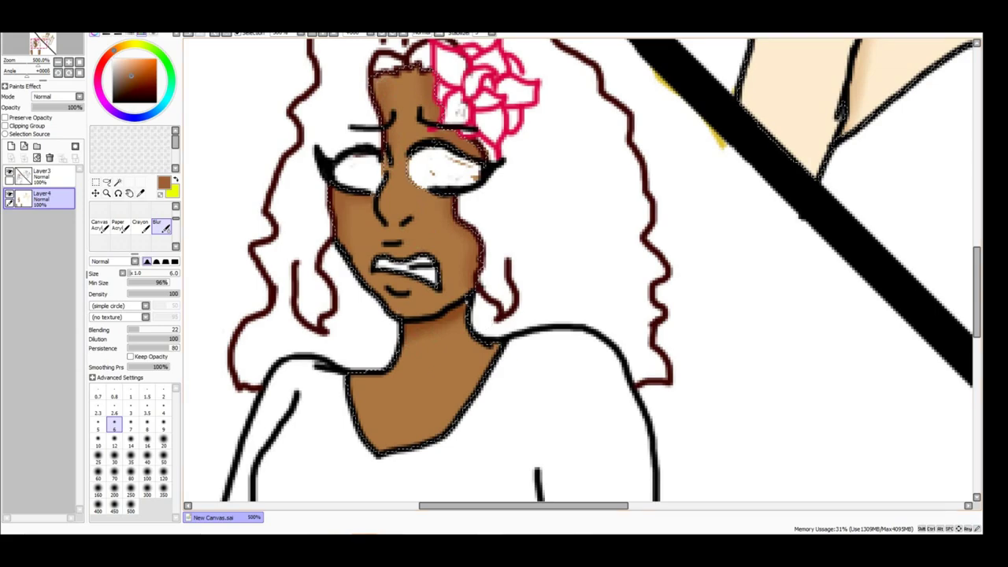
- Paint the lower girl's upper and lower lips dark red around her teeth with the size 5 Pencil
key("n")
scroll(579, 268, "down", 1)
scroll(579, 268, "up", 2)
scroll(579, 268, "down", 2)
scroll(579, 268, "down", 2)
scroll(396, 126, "up", 3)
scroll(397, 126, "up", 2)
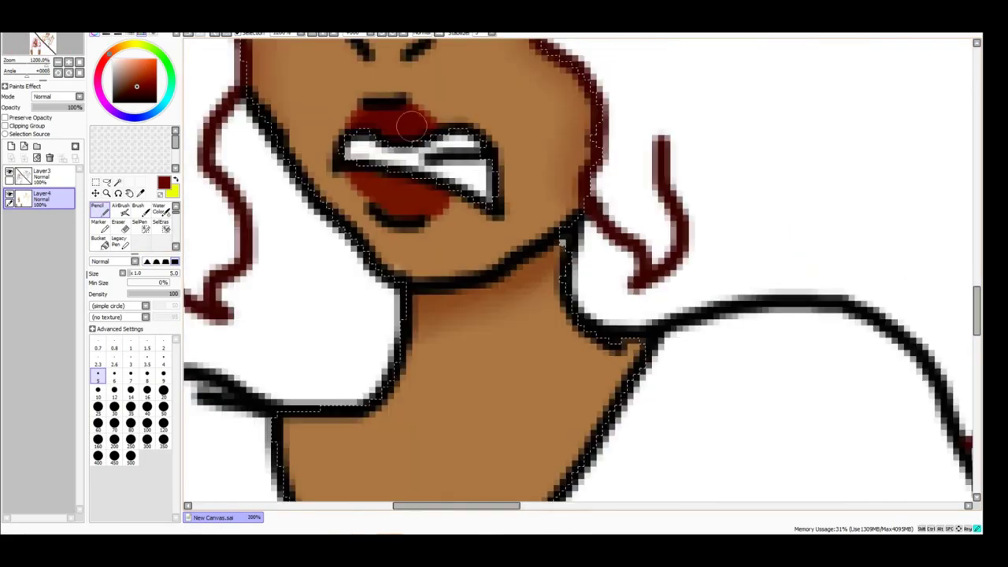
- Airbrush dark red blush at size 20 on the lower girl's nose and cheeks and blend it with the size 6 Blur brush
scroll(438, 197, "down", 3)
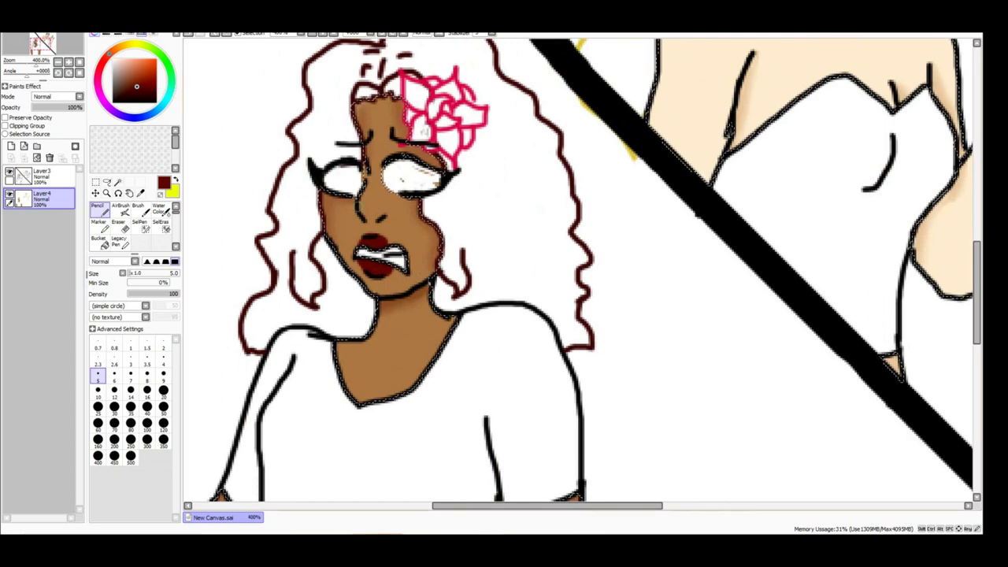
left_click_drag(322, 204, 339, 233)
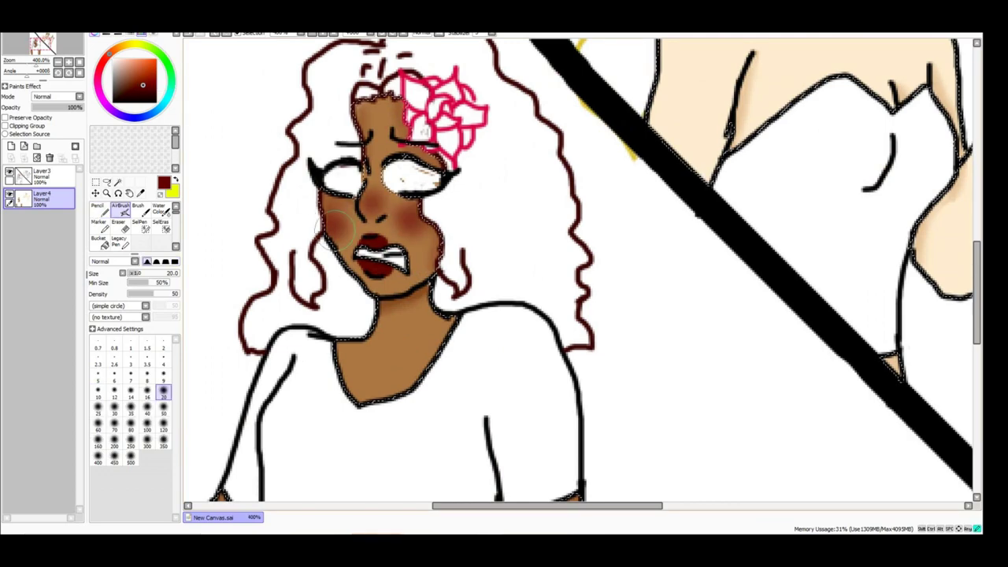
left_click(160, 226)
scroll(382, 189, "up", 2)
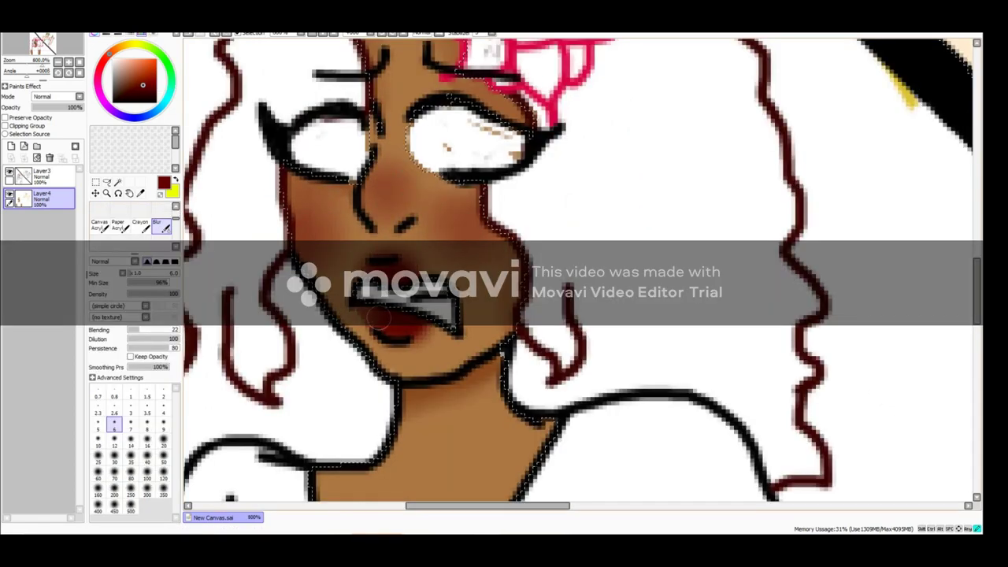
scroll(378, 316, "down", 2)
scroll(390, 213, "up", 4)
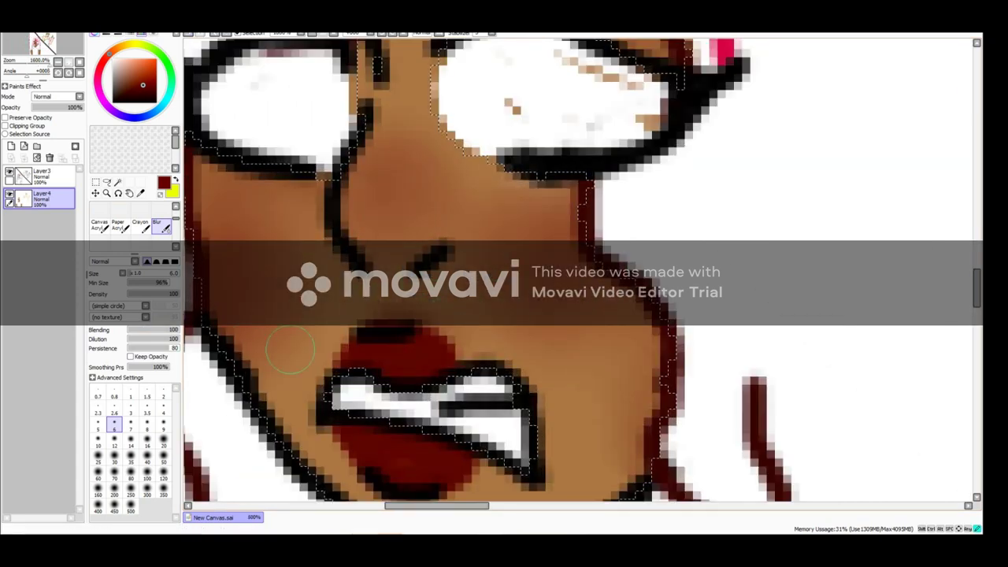
scroll(290, 349, "down", 6)
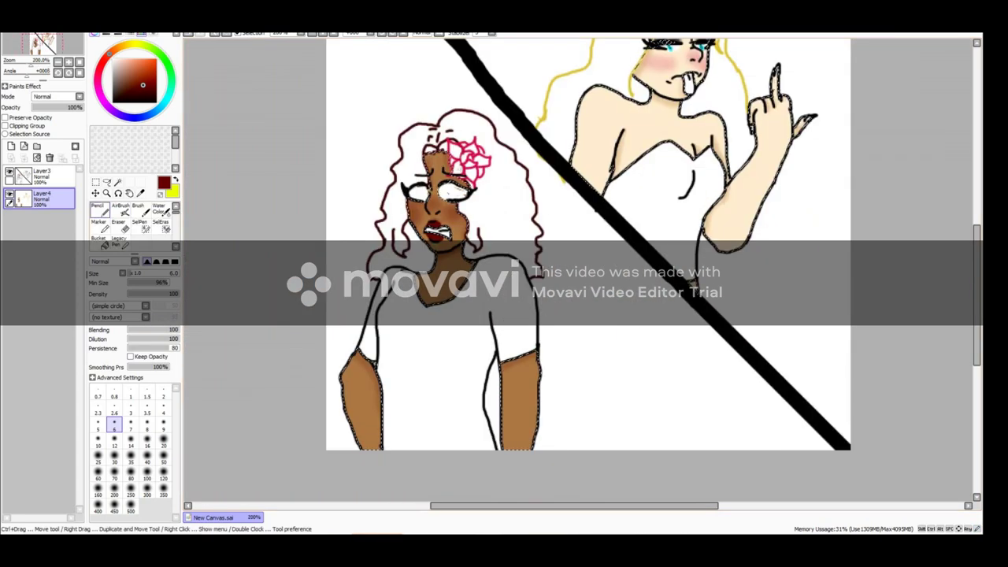
- Erase the stray brown marks inside the lower girl's eye beneath the flower with a size 5 Eraser
key("e")
scroll(386, 252, "up", 3)
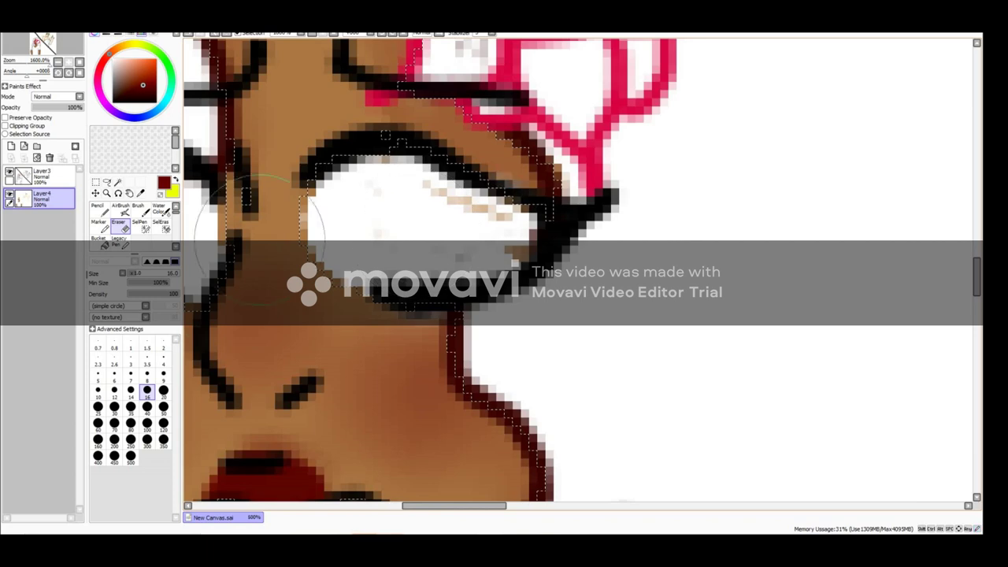
key("bracketleft")
key("bracketleft")
key("bracketleft")
key("bracketleft")
key("bracketleft")
key("bracketleft")
key("bracketleft")
key("bracketleft")
scroll(416, 185, "down", 3)
scroll(416, 186, "up", 2)
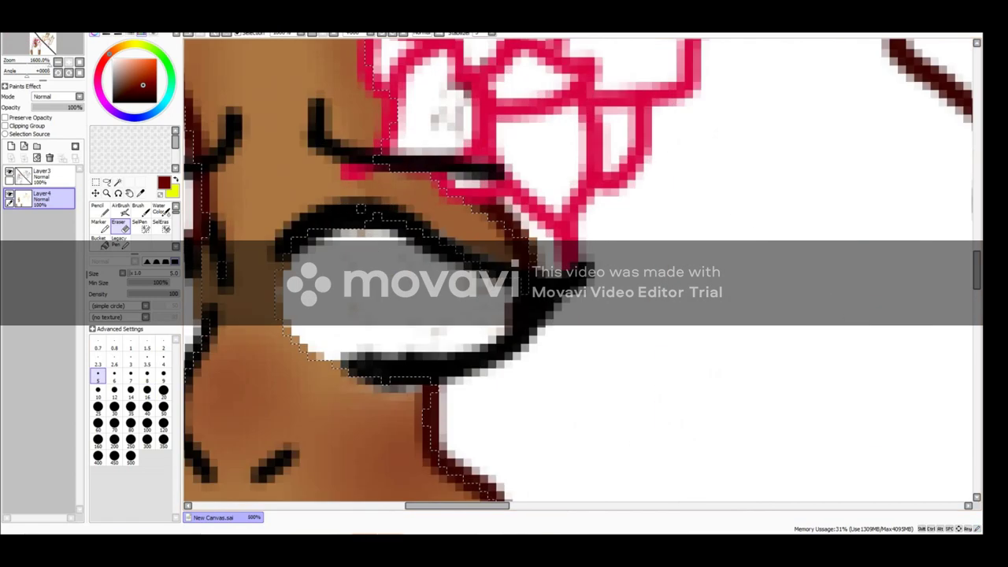
- Return to the size 5 Pencil with the brown skin shade and clear the skin selection
key("n")
scroll(396, 199, "down", 5)
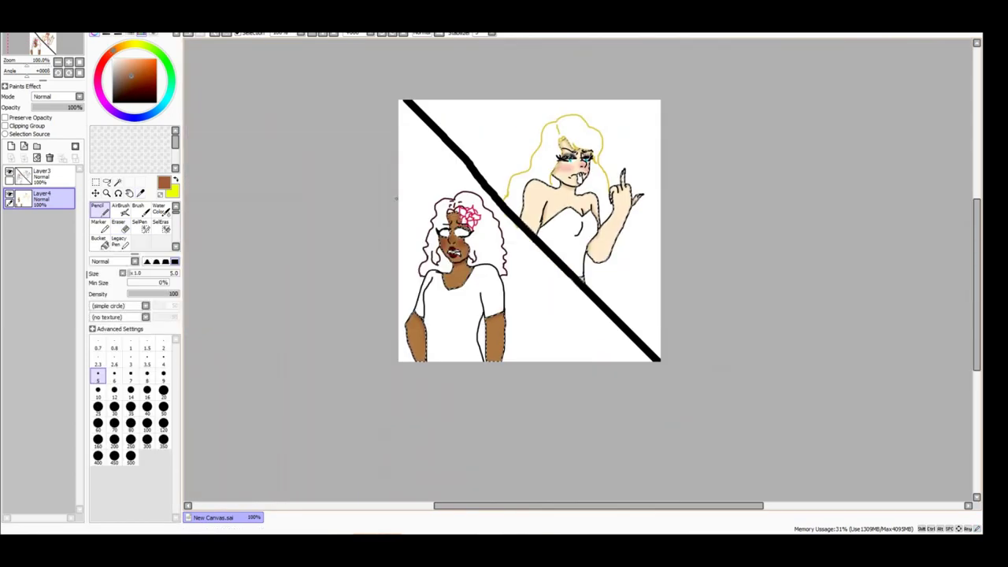
scroll(466, 259, "up", 1)
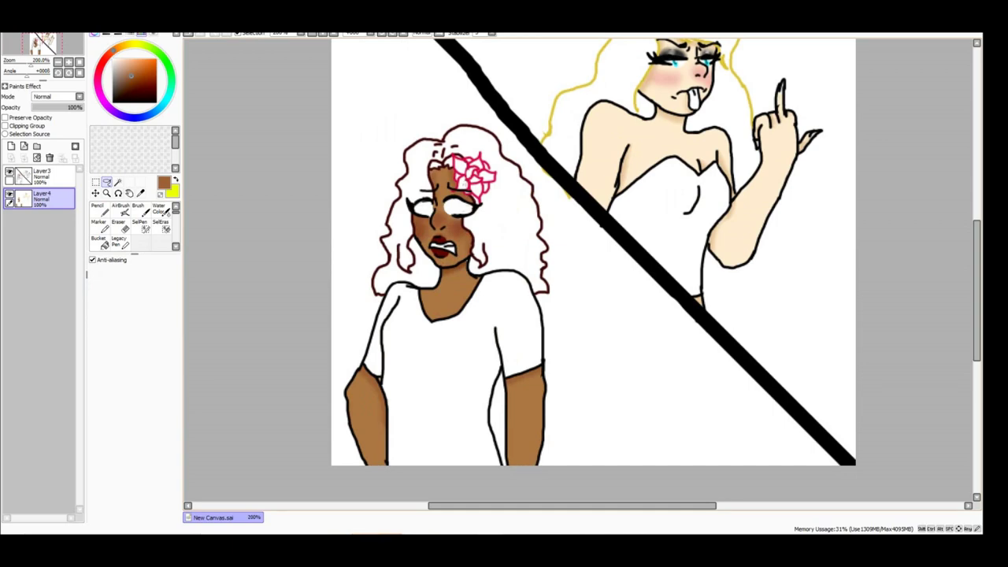
- Paint green irises in both of the lower girl's eyes on Layer4 with the size 2.6 Pencil
scroll(457, 194, "up", 4)
scroll(457, 195, "down", 2)
left_click(41, 175)
left_click(117, 182)
left_click(417, 260)
key("ctrl+d")
left_click(41, 197)
key("n")
scroll(496, 256, "up", 3)
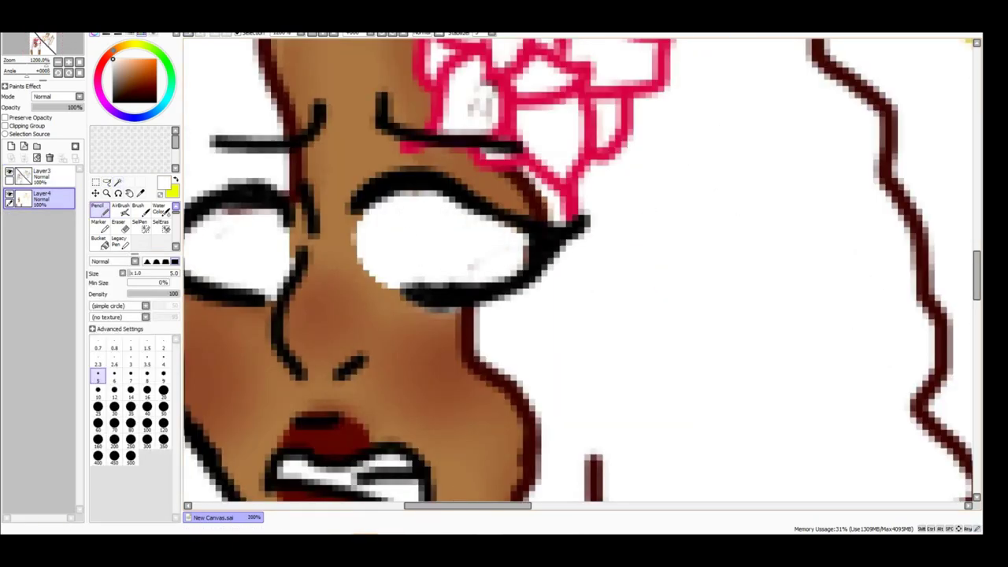
scroll(232, 196, "up", 1)
left_click_drag(236, 215, 268, 268)
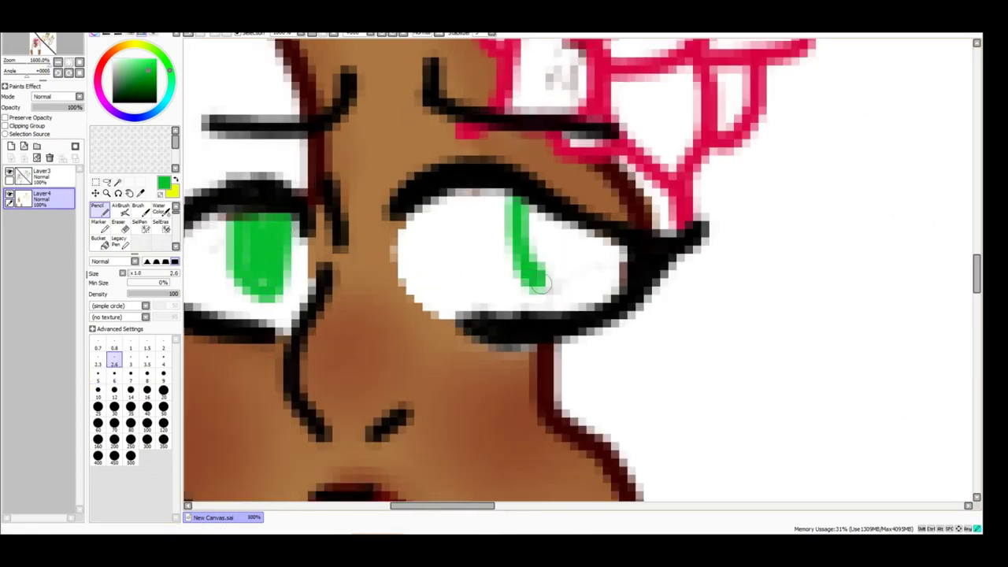
left_click_drag(530, 281, 543, 213)
scroll(276, 211, "down", 6)
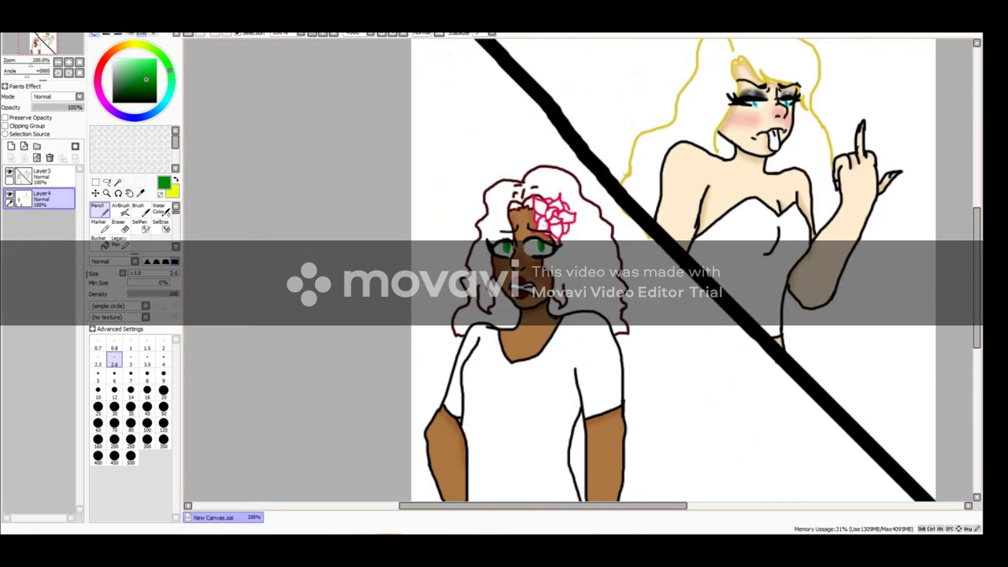
- Shade the lower girl's irises with darker green and add pale green highlights with the size 2.6 Pencil
scroll(512, 244, "up", 5)
scroll(512, 244, "down", 3)
scroll(512, 244, "up", 3)
scroll(512, 244, "down", 4)
scroll(512, 244, "up", 2)
scroll(512, 245, "down", 3)
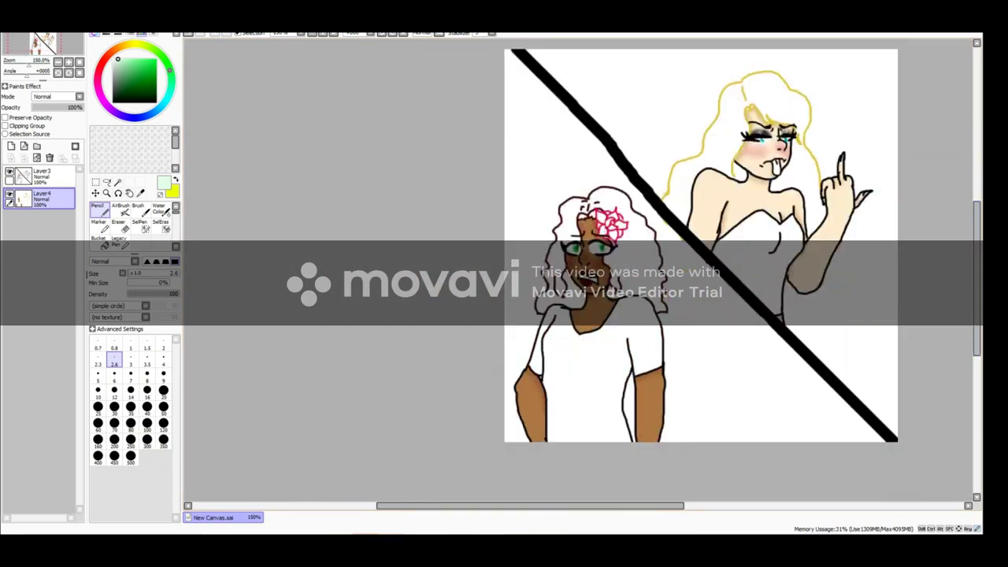
- Select the lower girl's shirt and the upper girl's dress with the Magic Wand
left_click(97, 238)
left_click(562, 360)
left_click(777, 248)
scroll(512, 244, "up", 4)
scroll(512, 244, "down", 4)
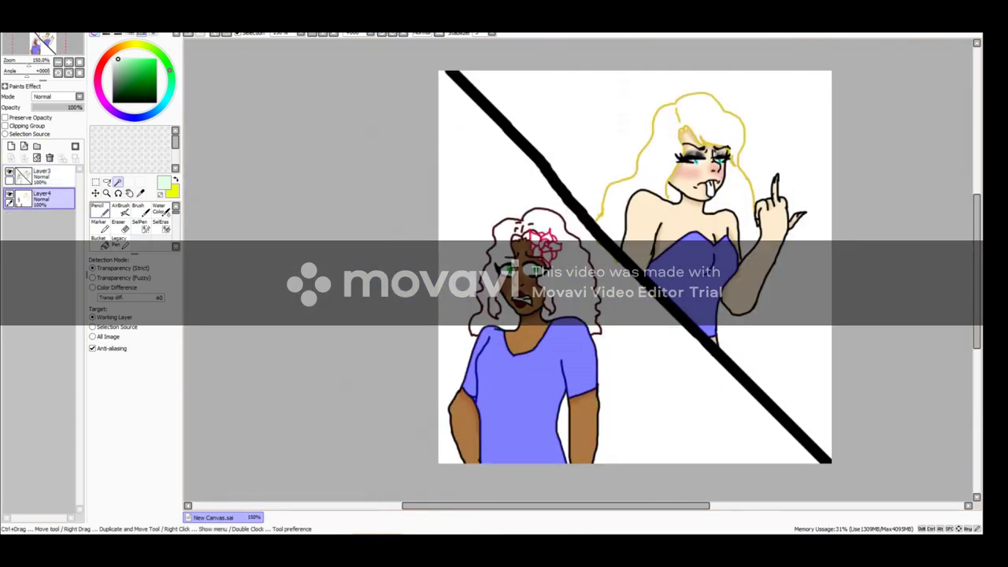
- Fill the lower girl's shirt with dark crimson inside the selection, using the size 50 Pencil
key("ctrl+z")
key("ctrl+z")
key("ctrl+z")
left_click(98, 209)
left_click_drag(576, 479, 524, 394)
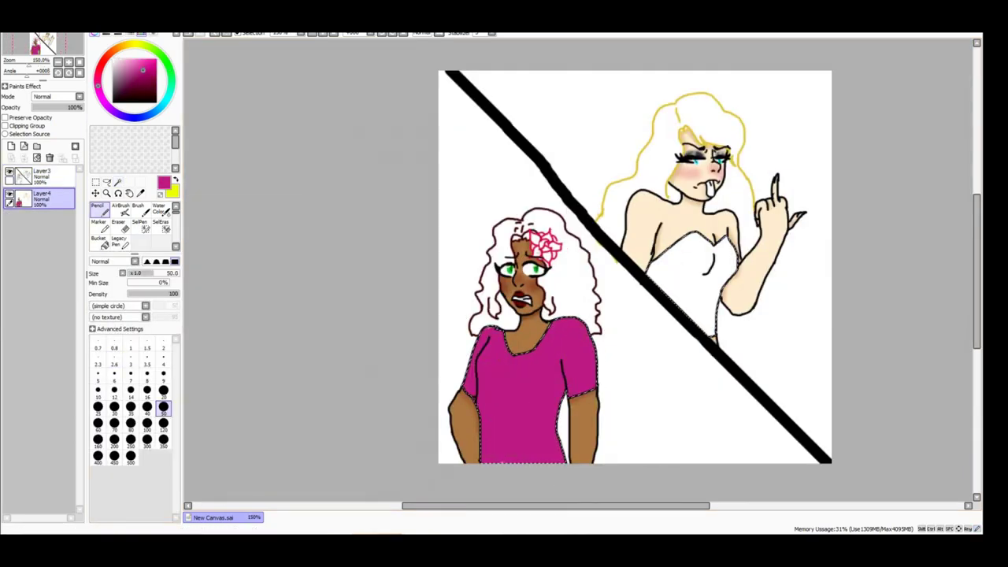
mouse_move(642, 479)
left_mouse_down()
mouse_move(609, 371)
mouse_move(499, 334)
left_mouse_up()
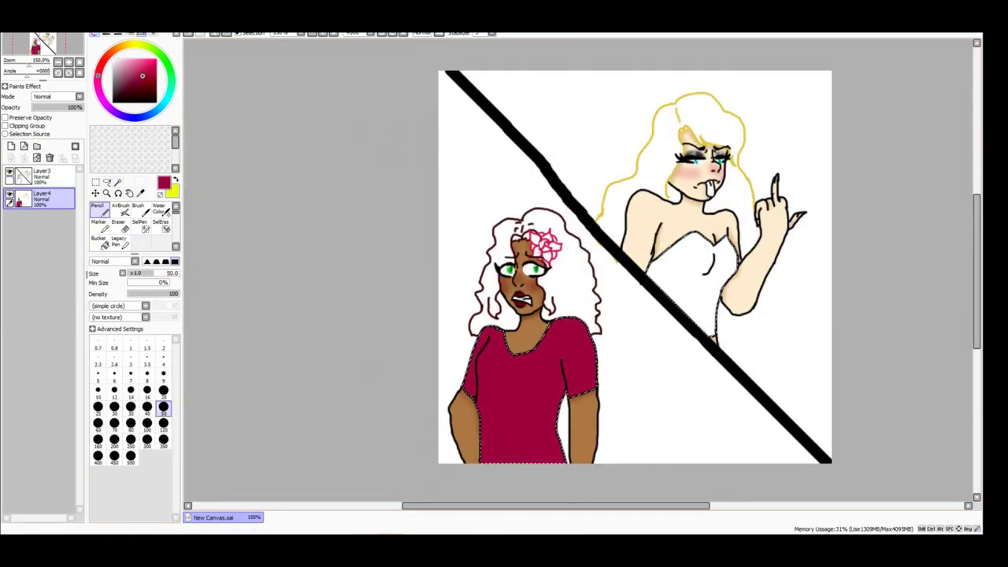
- Add darker crimson shadows beside the sleeve lines and on the chest of the lower girl's shirt with the size 3.5 Pencil
left_click(146, 360)
scroll(558, 329, "up", 4)
scroll(562, 451, "down", 4)
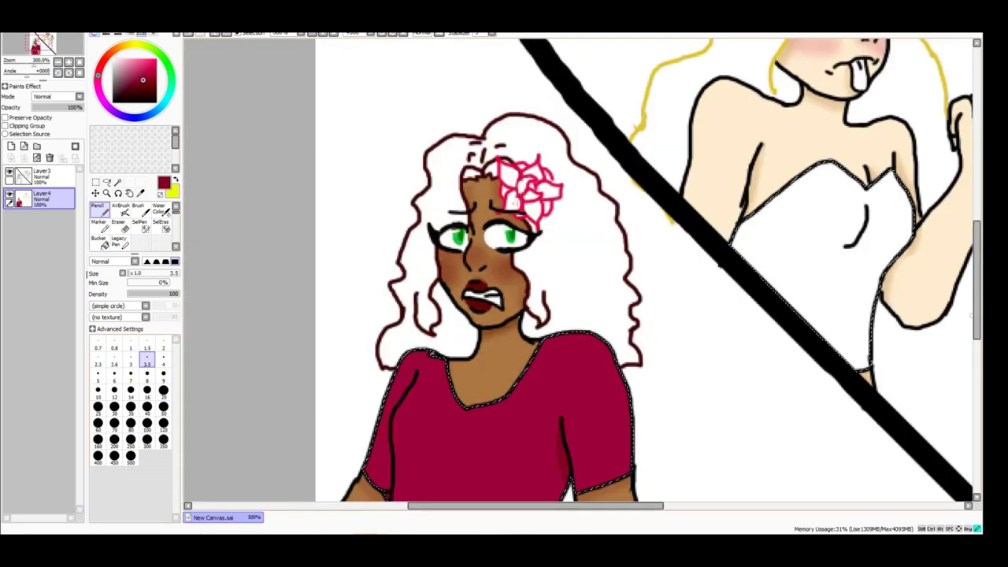
scroll(562, 315, "up", 2)
left_click_drag(574, 275, 577, 363)
scroll(511, 200, "up", 2)
left_click_drag(476, 290, 466, 374)
scroll(460, 321, "down", 1)
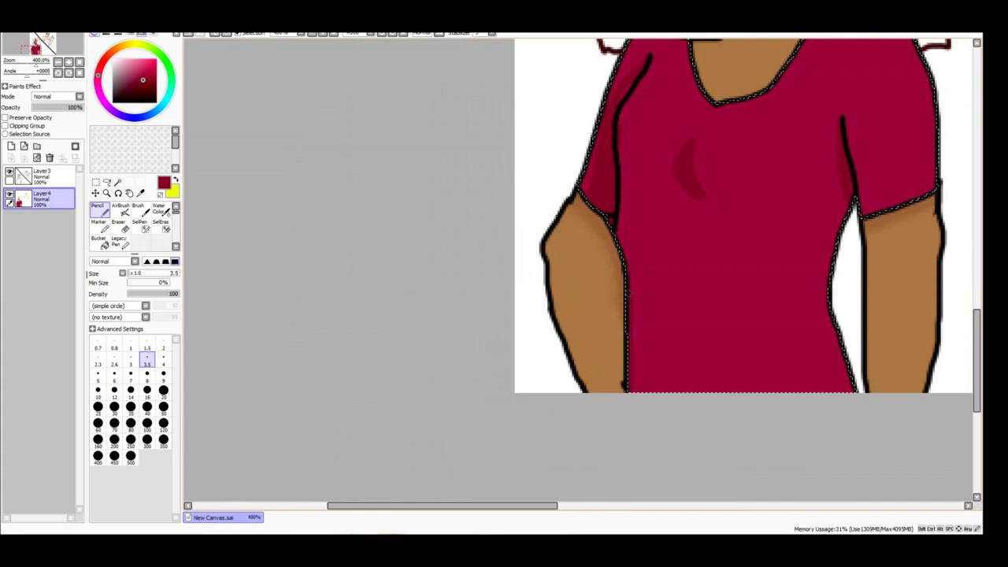
- Blend the dark crimson shadows on the lower girl's shirt with the size 6 Blur brush
key("b")
scroll(662, 87, "up", 1)
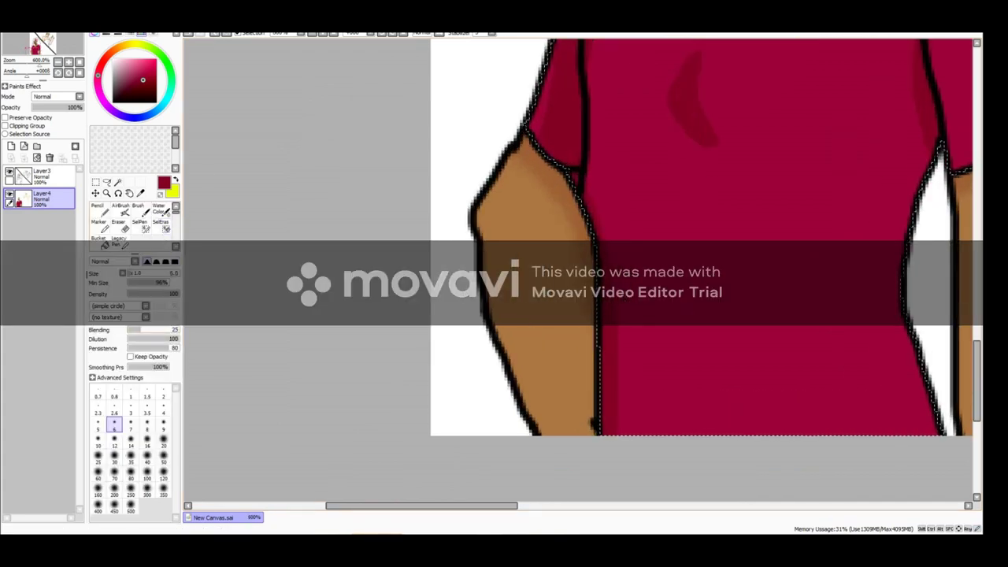
scroll(662, 86, "up", 1)
scroll(683, 196, "down", 2)
scroll(678, 237, "up", 1)
scroll(674, 276, "down", 2)
scroll(669, 315, "up", 3)
scroll(668, 314, "down", 5)
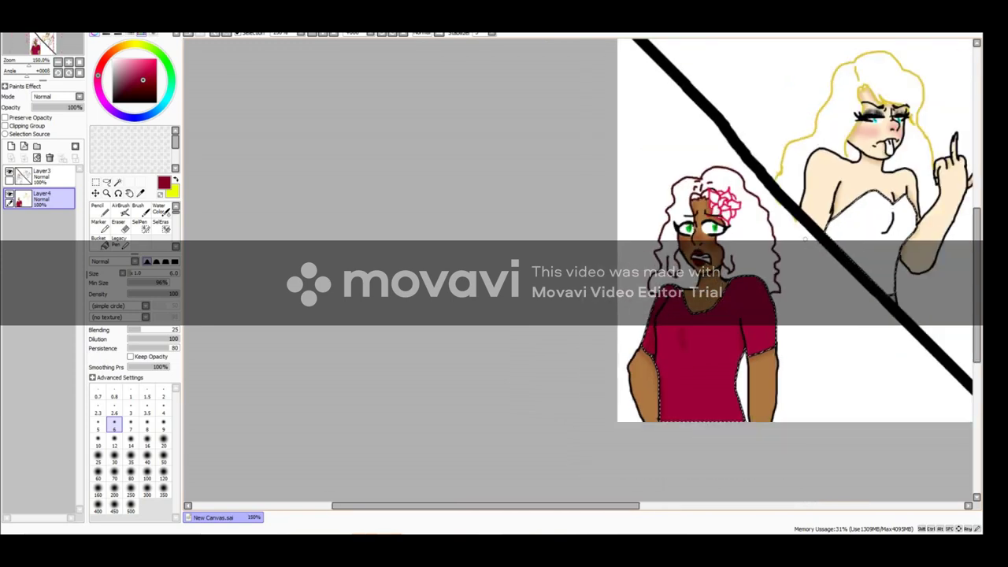
scroll(512, 75, "up", 2)
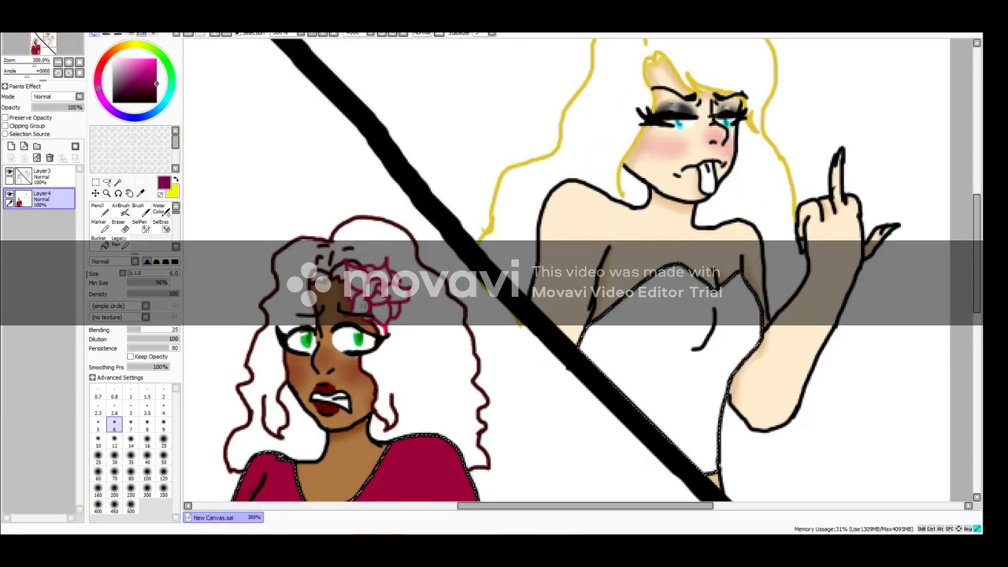
scroll(679, 210, "up", 5)
key("n")
scroll(524, 246, "down", 5)
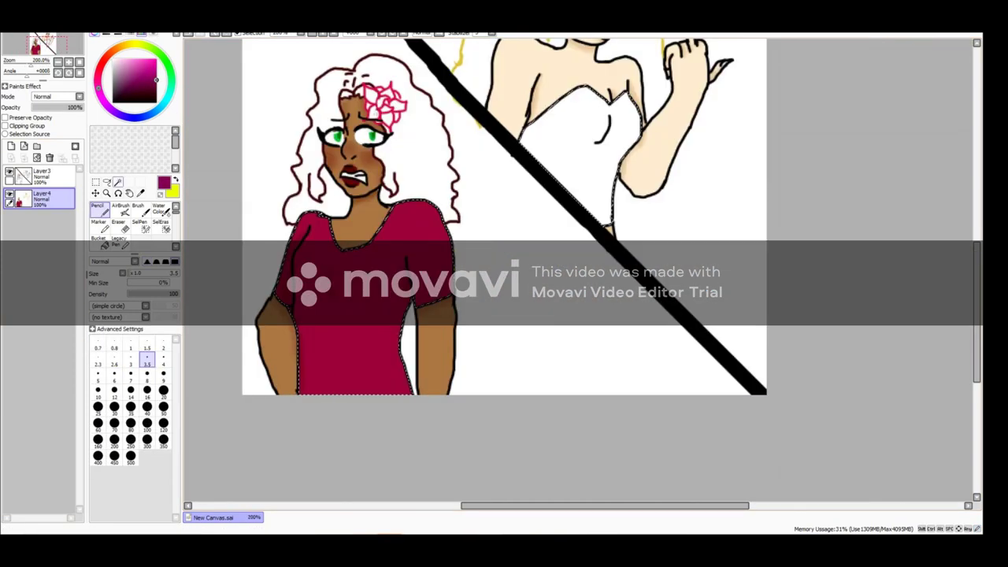
scroll(622, 193, "up", 5)
- Draw a black choker outline across the upper girl's neck on Layer3 with the Pencil
left_click(41, 175)
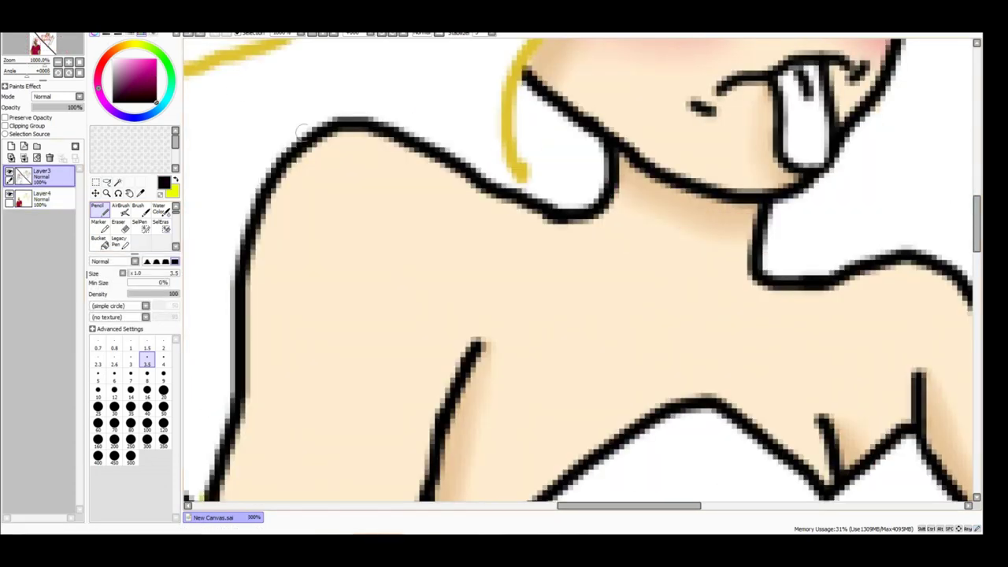
scroll(551, 236, "up", 2)
left_click(114, 364)
scroll(552, 236, "down", 3)
scroll(618, 302, "up", 4)
scroll(552, 299, "down", 3)
mouse_move(619, 301)
left_mouse_down()
mouse_move(514, 321)
mouse_move(559, 315)
left_mouse_up()
- Clean up the choker lines with a size 0.7 Eraser and finish its heart pendant with the size 1 black Pencil
key("e")
left_click(97, 345)
scroll(561, 308, "up", 3)
left_click_drag(586, 267, 583, 311)
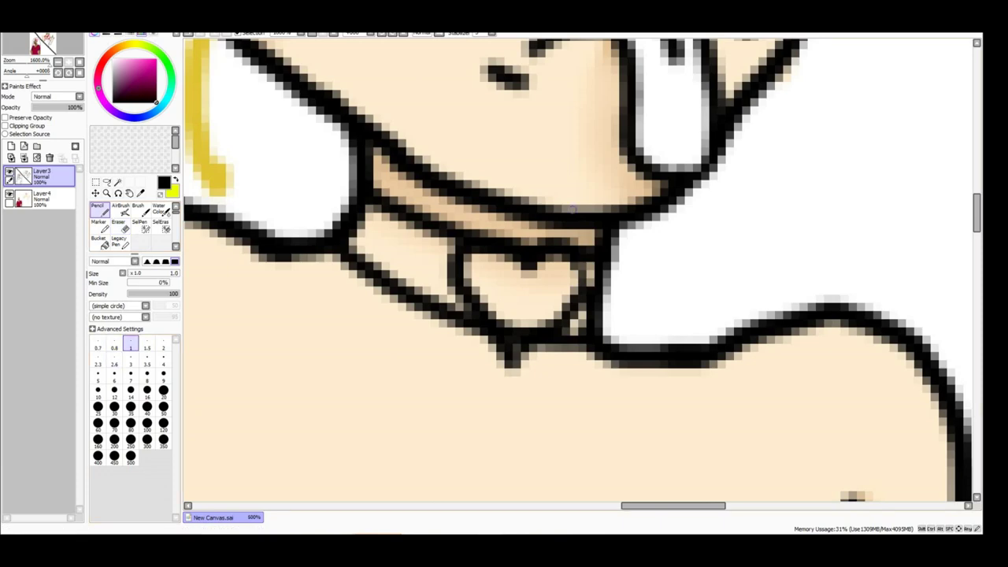
scroll(495, 297, "down", 3)
scroll(496, 297, "up", 3)
- Select the choker's interior and paint its band light pink on Layer4 with the size 1 Pencil
left_click(140, 224)
left_click(41, 197)
left_click(130, 59)
left_click(97, 208)
mouse_move(437, 240)
left_mouse_down()
mouse_move(430, 300)
mouse_move(370, 221)
left_mouse_up()
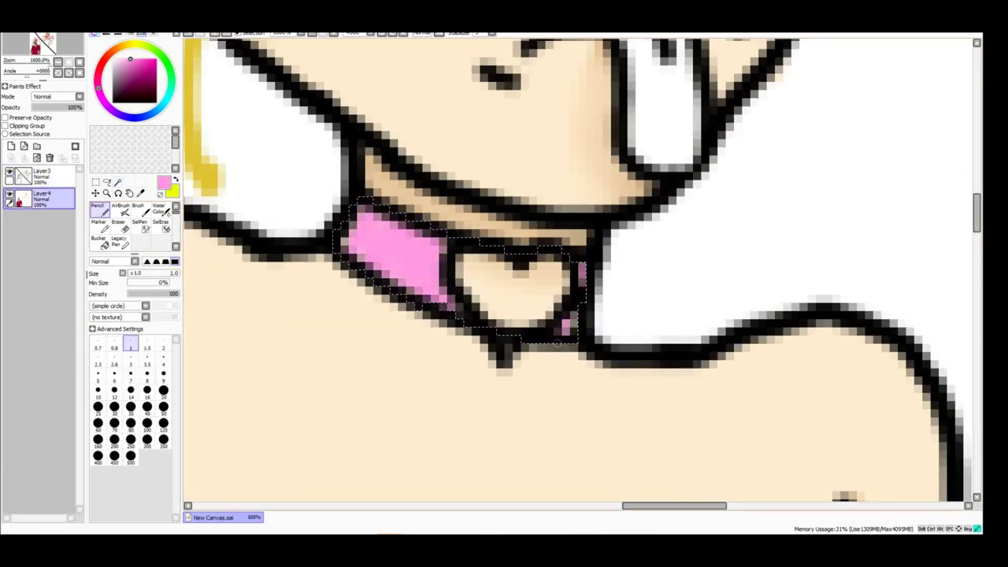
- Paint the choker's heart magenta and blend the choker's shading with the size 2.6 Blur brush
left_click(139, 68)
left_click_drag(473, 264, 563, 283)
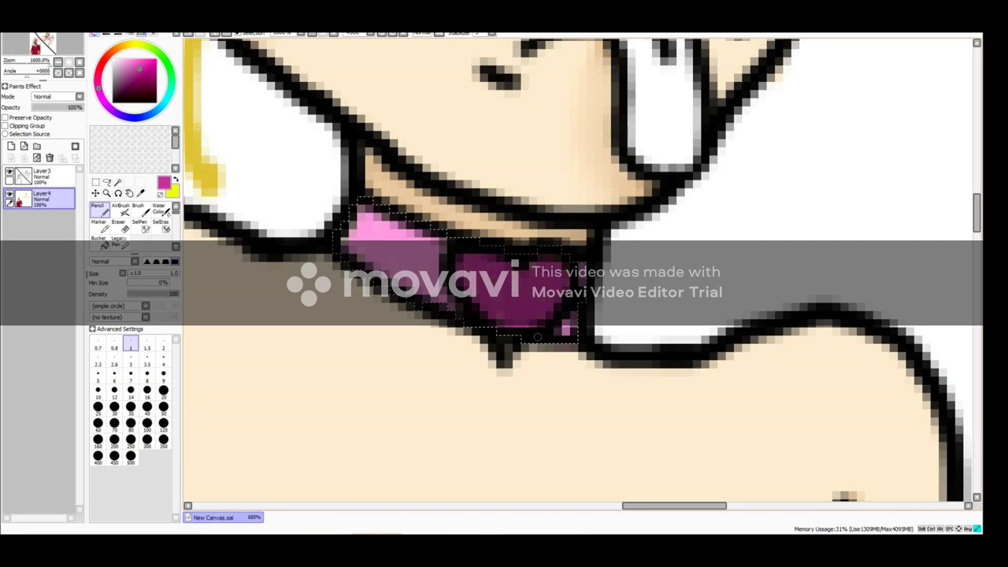
scroll(504, 283, "down", 10)
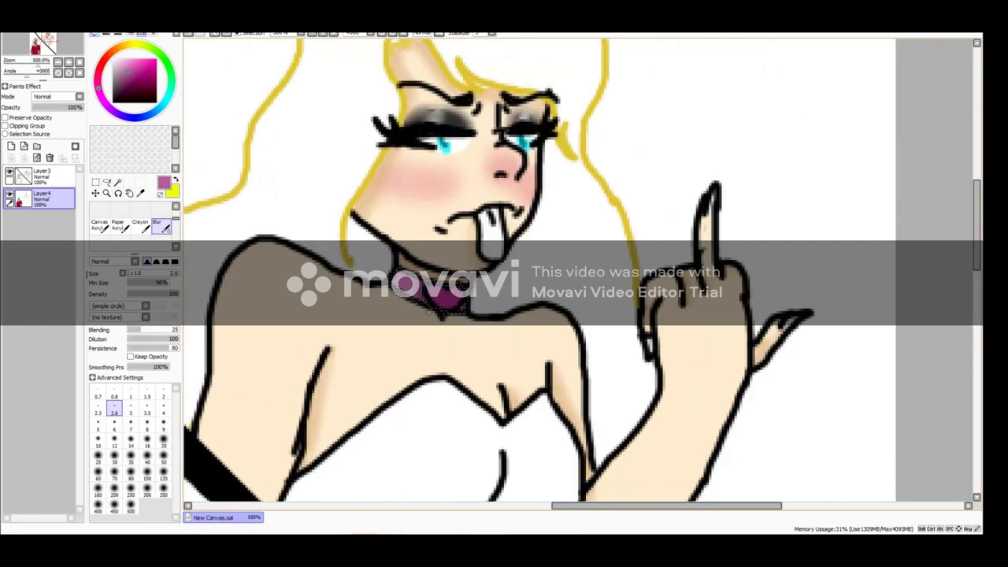
- Select the upper girl's dress with the Magic Wand and show the HSV colour sliders for the Pencil colour
left_click(118, 182)
left_click(429, 260)
key("n")
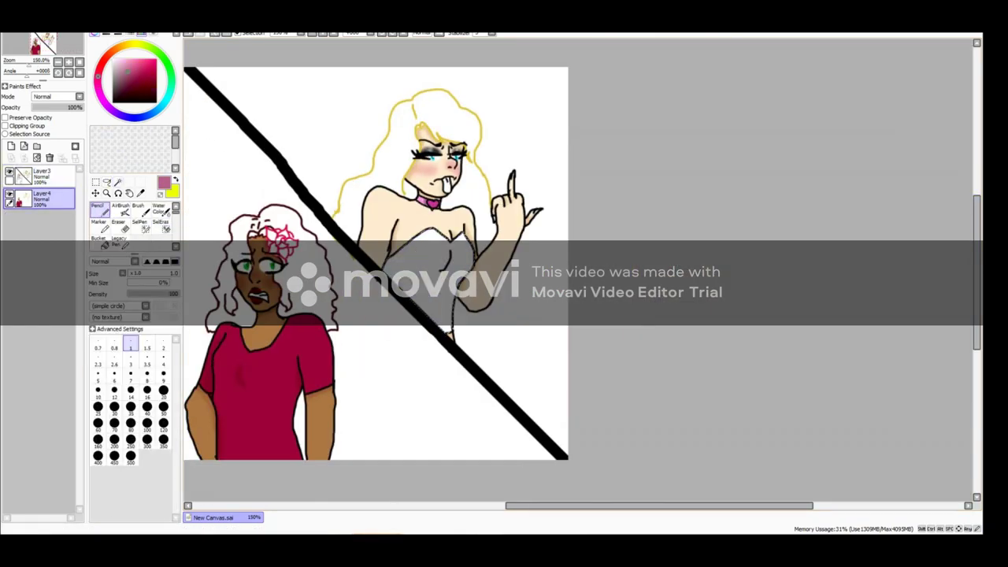
left_click(106, 34)
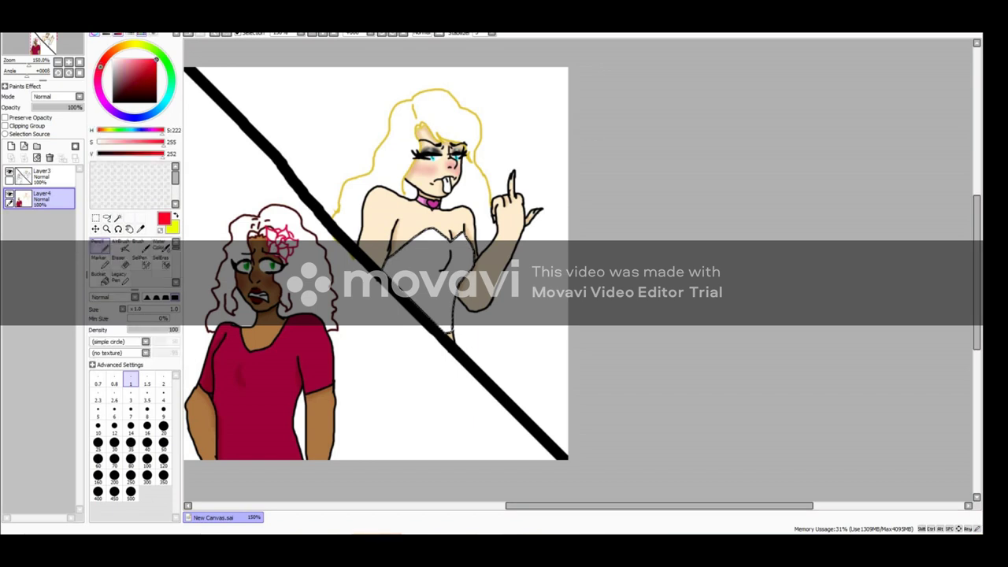
- Fill the upper girl's dress with light grey, saturation 0 and value 201, using the size 20 Pencil
left_click_drag(394, 236, 448, 299)
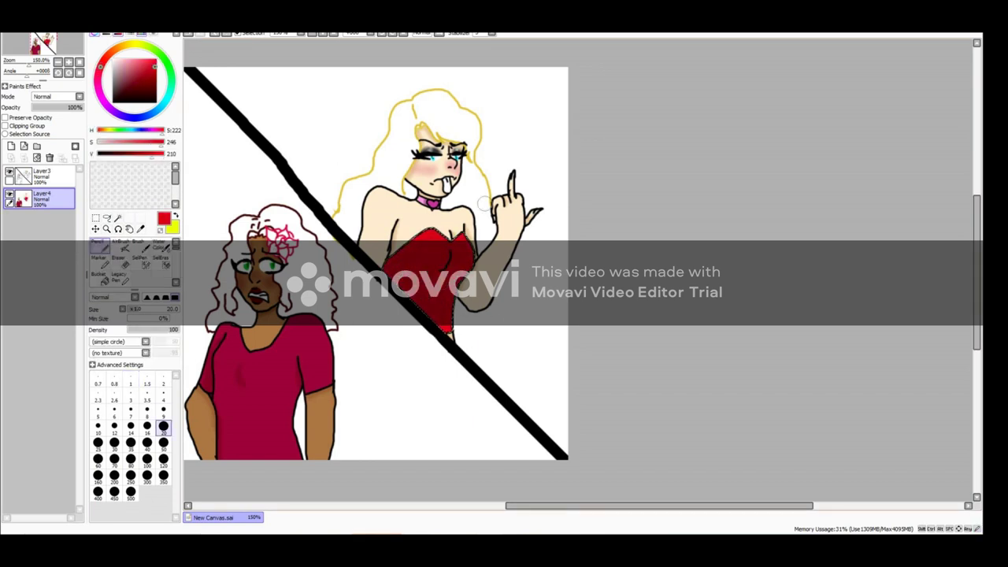
key("ctrl+z")
left_click_drag(443, 341, 374, 290)
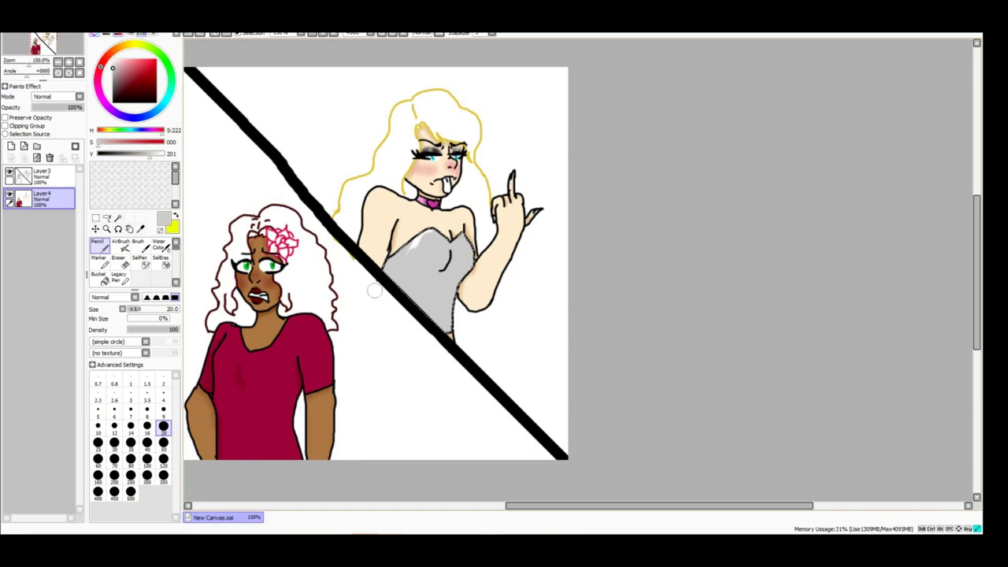
- Paint darker grey shadows, value 153, beside the dress's fold line and along its edges with the size 7 Pencil
scroll(442, 315, "up", 5)
left_click_drag(473, 283, 410, 402)
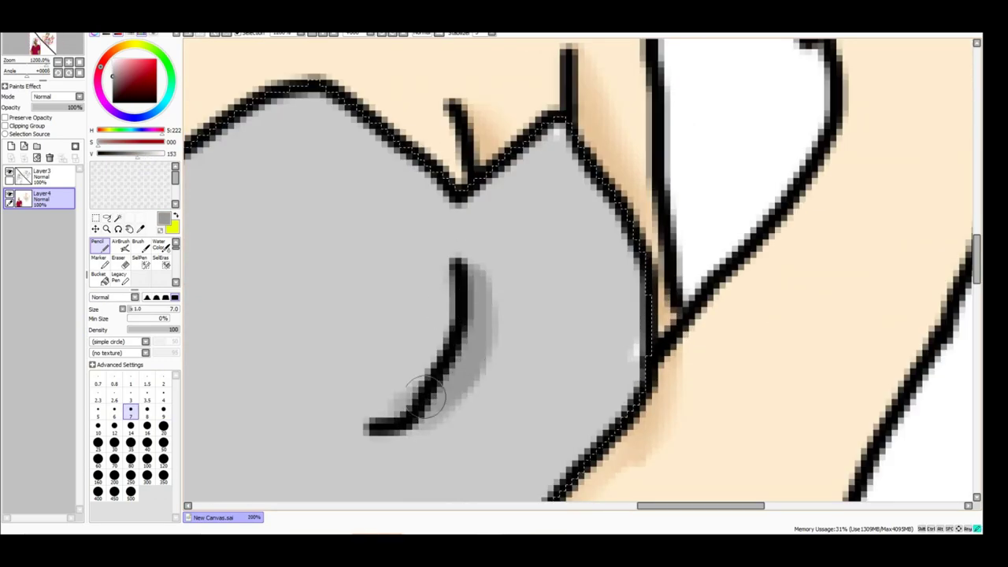
left_click_drag(473, 378, 394, 465)
scroll(441, 315, "down", 4)
scroll(442, 417, "up", 3)
scroll(443, 417, "down", 8)
scroll(630, 441, "up", 7)
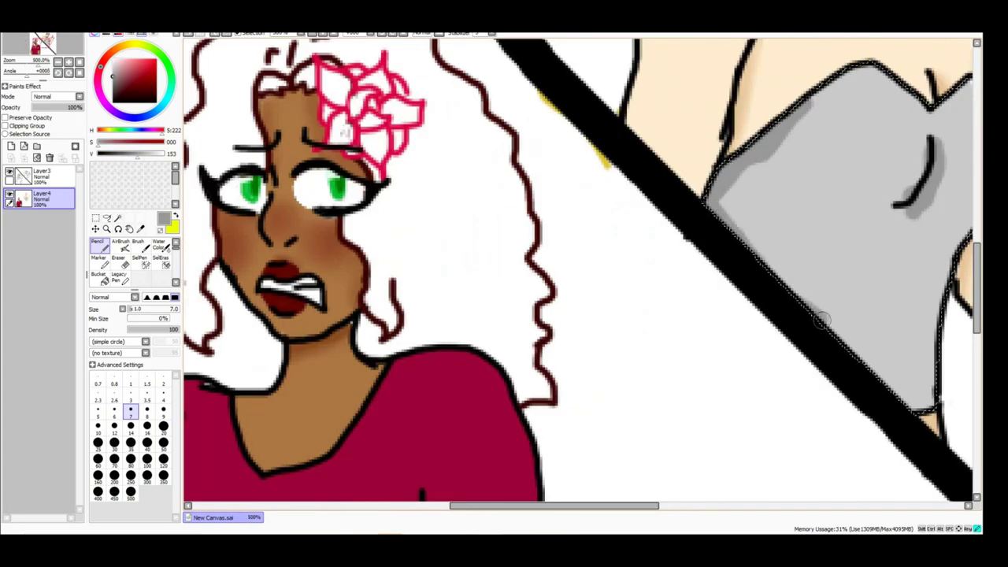
- Blend the grey shadows on the upper girl's dress with the Blur brush at size 12
key("b")
key("bracketright")
key("bracketright")
key("bracketright")
key("bracketright")
key("bracketright")
key("bracketright")
key("bracketright")
key("bracketright")
key("bracketright")
key("bracketright")
mouse_move(732, 176)
left_mouse_down()
mouse_move(799, 139)
mouse_move(930, 189)
mouse_move(725, 225)
mouse_move(927, 225)
left_mouse_up()
scroll(927, 225, "down", 5)
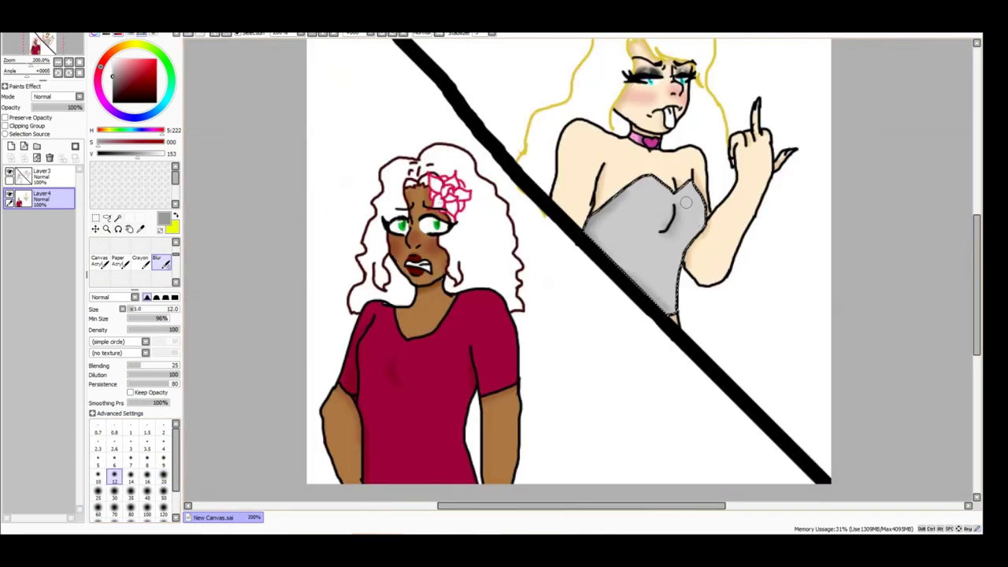
- Dab a mottled texture of white and near-black over the grey dress with the size 16 Water Color brush
scroll(927, 224, "up", 4)
key("c")
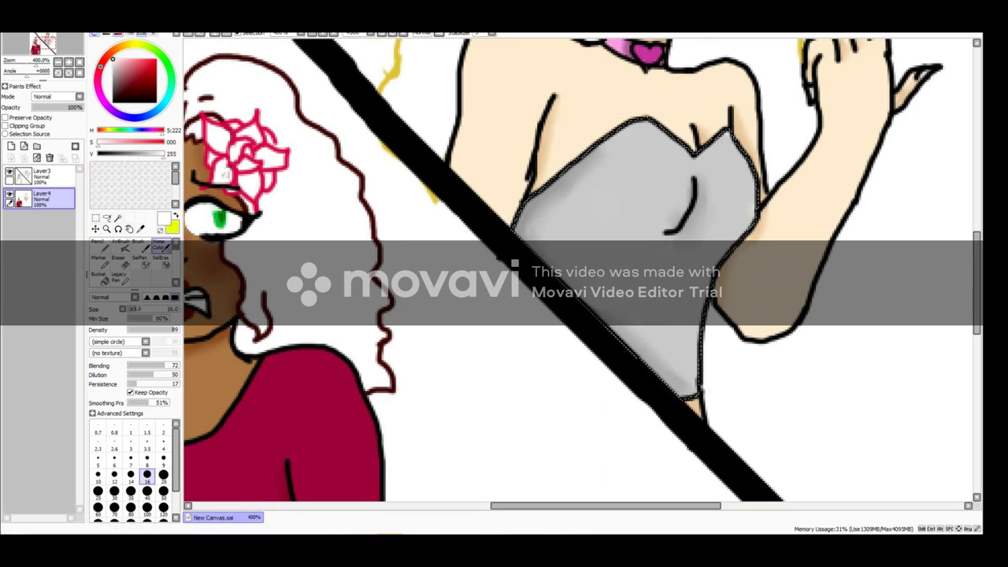
scroll(581, 160, "down", 4)
scroll(599, 197, "up", 2)
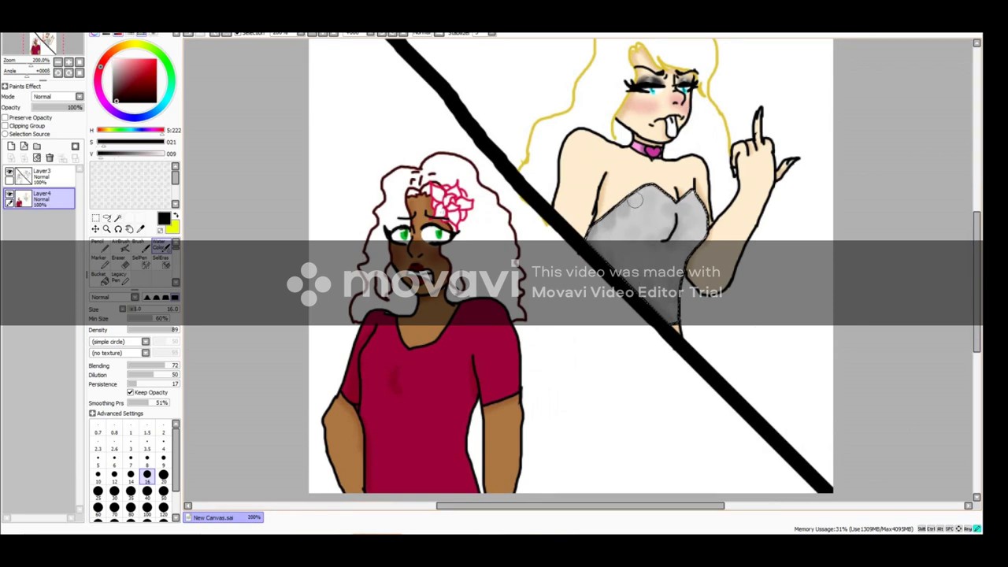
scroll(807, 182, "down", 3)
- Select the lower girl's hair on Layer3 and touch up the selection with the size 2.6 SelPen
left_click(39, 174)
left_click(428, 248)
scroll(454, 213, "up", 5)
scroll(456, 214, "down", 4)
left_click_drag(709, 197, 455, 421)
scroll(709, 236, "up", 1)
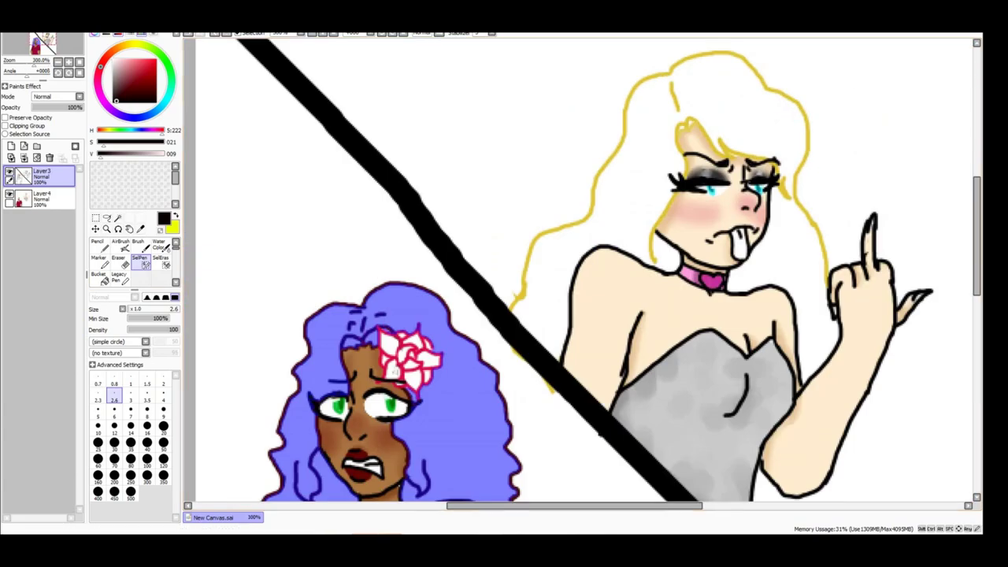
- Add the upper girl's hair to the selection with the Magic Wand and fill its gaps with the size 2.6 SelPen
left_click(118, 219)
left_click(599, 197)
left_click(811, 236)
left_click(140, 262)
scroll(660, 164, "up", 2)
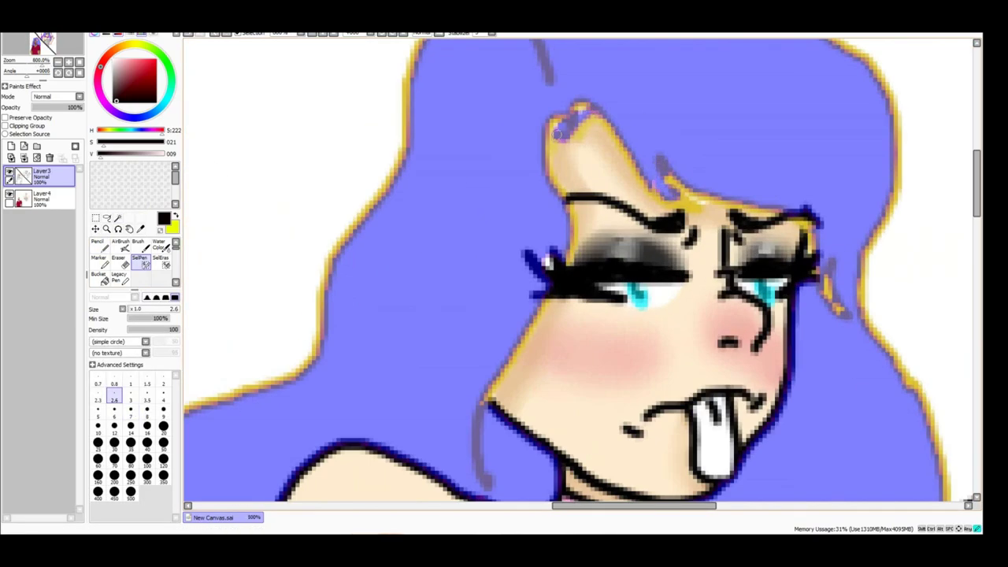
scroll(583, 268, "down", 3)
- Fill the lower girl's selected hair with dark brown on Layer4 using the Pencil
key("ctrl+d")
left_click(39, 197)
left_click(150, 87)
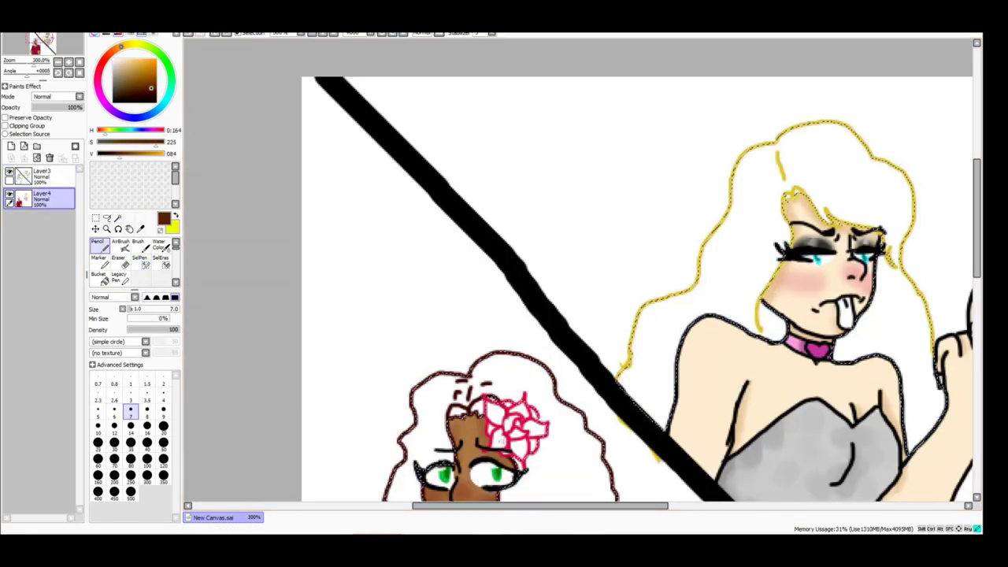
scroll(488, 260, "up", 2)
left_click(98, 244)
mouse_move(394, 331)
left_mouse_down()
mouse_move(552, 236)
mouse_move(599, 363)
left_mouse_up()
- Shade the lower girl's hair with a darker brown, value 60, and blend it with the size 12 Blur brush
key("bracketright")
scroll(587, 428, "up", 2)
key("bracketleft")
key("bracketleft")
scroll(704, 399, "up", 1)
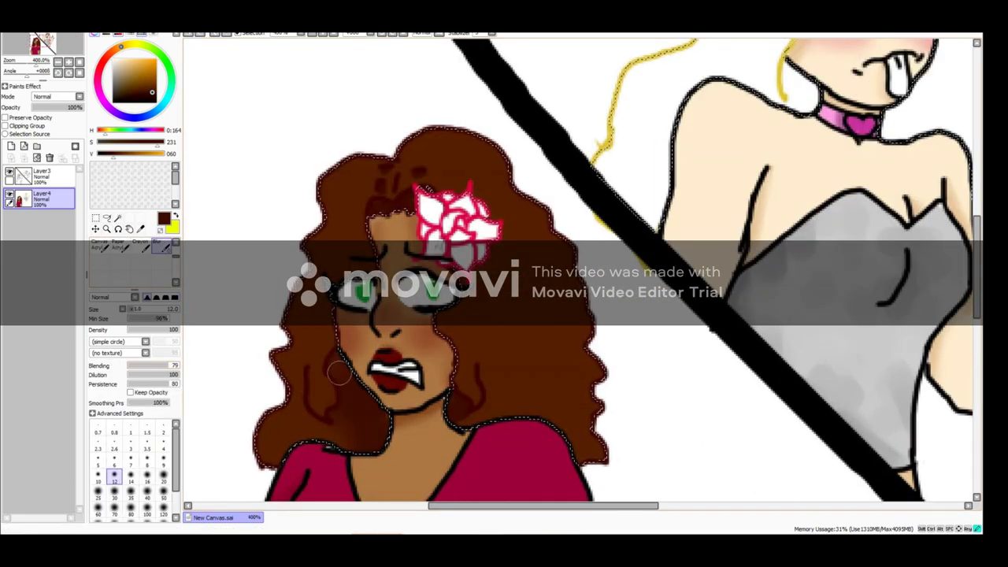
mouse_move(268, 441)
left_mouse_down()
mouse_move(225, 428)
mouse_move(355, 426)
left_mouse_up()
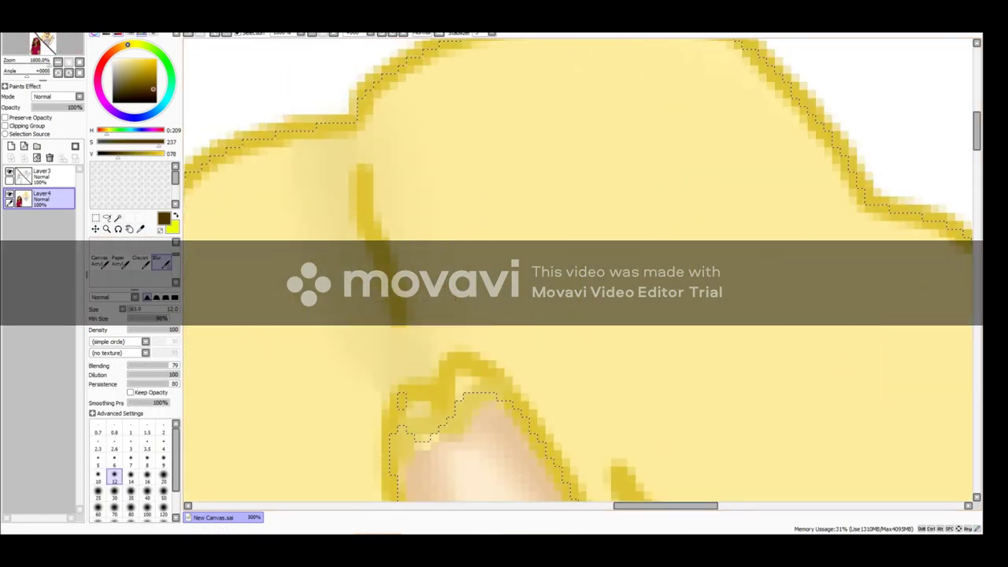
- Deepen the dark brown shading around the upper girl's hair parting and blend it with the size 20 Blur brush
left_click(161, 248)
left_click(131, 460)
mouse_move(341, 162)
left_mouse_down()
mouse_move(397, 216)
mouse_move(302, 208)
left_mouse_up()
mouse_move(394, 141)
left_mouse_down()
mouse_move(278, 173)
mouse_move(417, 150)
mouse_move(394, 118)
mouse_move(386, 189)
left_mouse_up()
left_click(160, 262)
left_click_drag(370, 79, 387, 202)
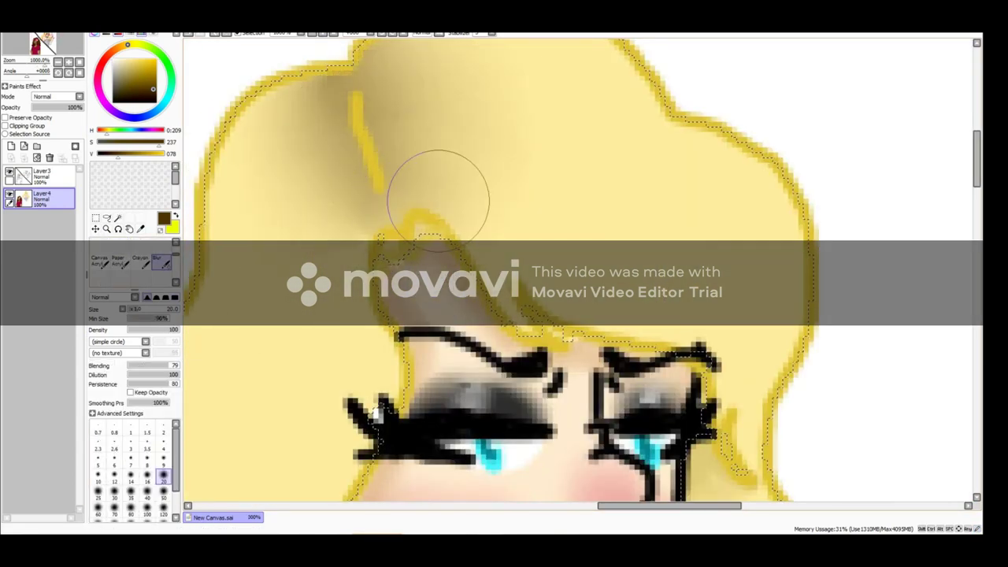
scroll(638, 256, "down", 5)
scroll(638, 257, "up", 5)
- Redraw the upper girl's hair parting line on Layer3 in dark gold with the size 3 Pencil
left_click(40, 175)
left_click(99, 245)
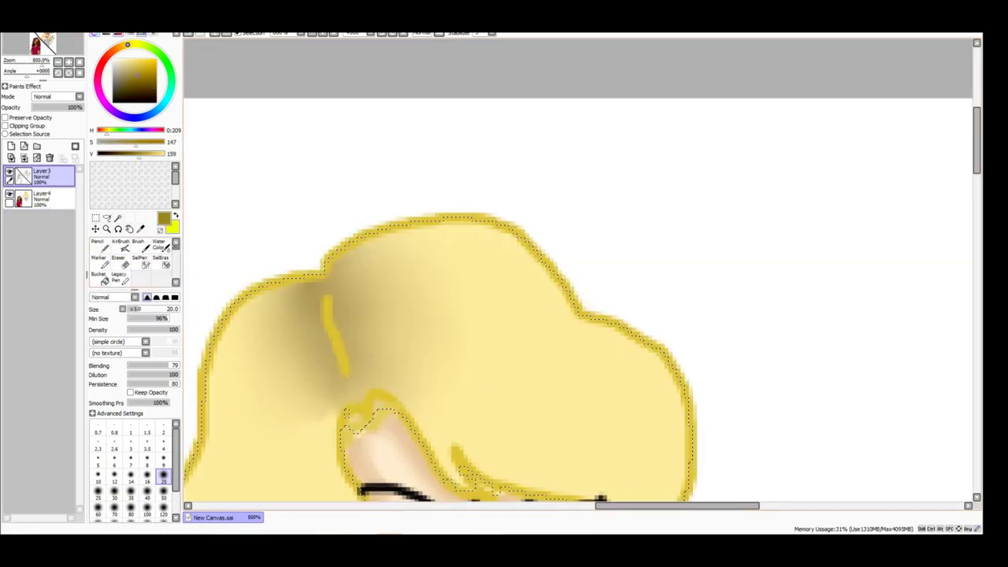
left_click(131, 395)
scroll(638, 257, "up", 2)
left_click_drag(363, 272, 410, 437)
left_click_drag(354, 286, 394, 442)
scroll(354, 286, "down", 5)
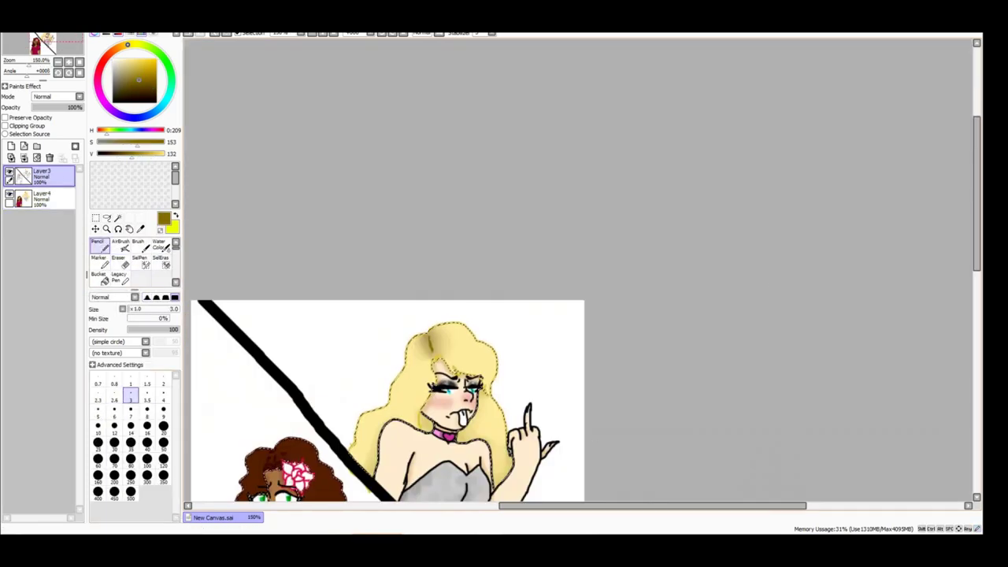
- Clear the hair selection and select the upper girl's tongue on Layer3 with the Magic Wand
key("ctrl+d")
scroll(504, 268, "down", 3)
key("w")
scroll(453, 229, "up", 4)
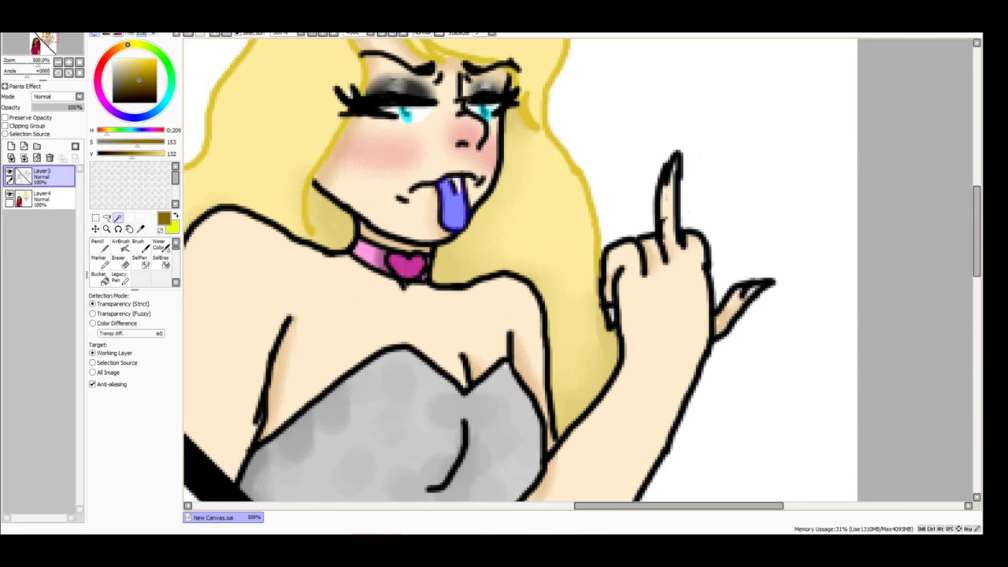
- Fill the selected tongue with pale pink on Layer4 and shade it with a darker pink using the size 7 Pencil
left_click(40, 197)
left_click(99, 245)
left_click(134, 79)
scroll(451, 201, "up", 3)
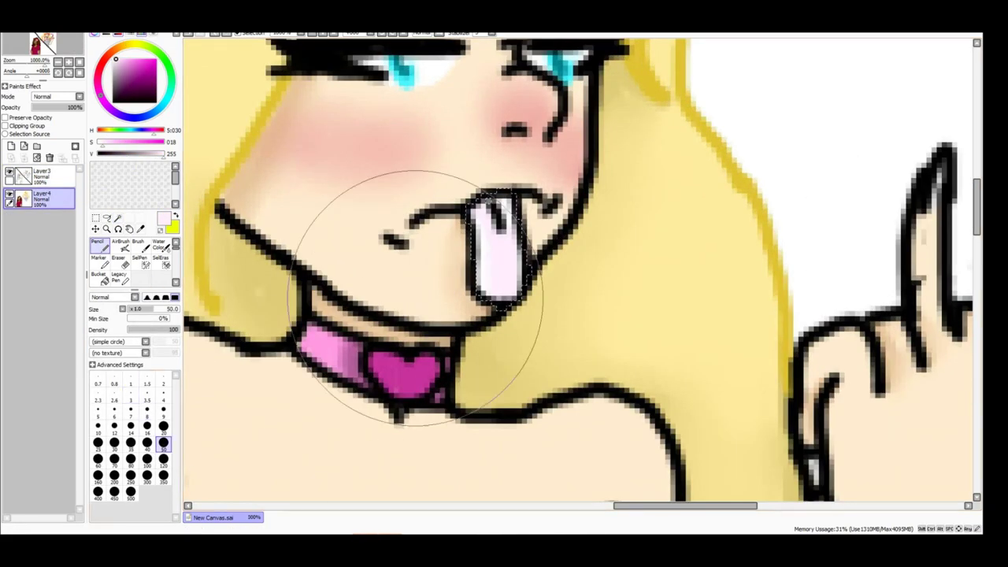
left_click(121, 60)
left_click_drag(484, 209, 508, 292)
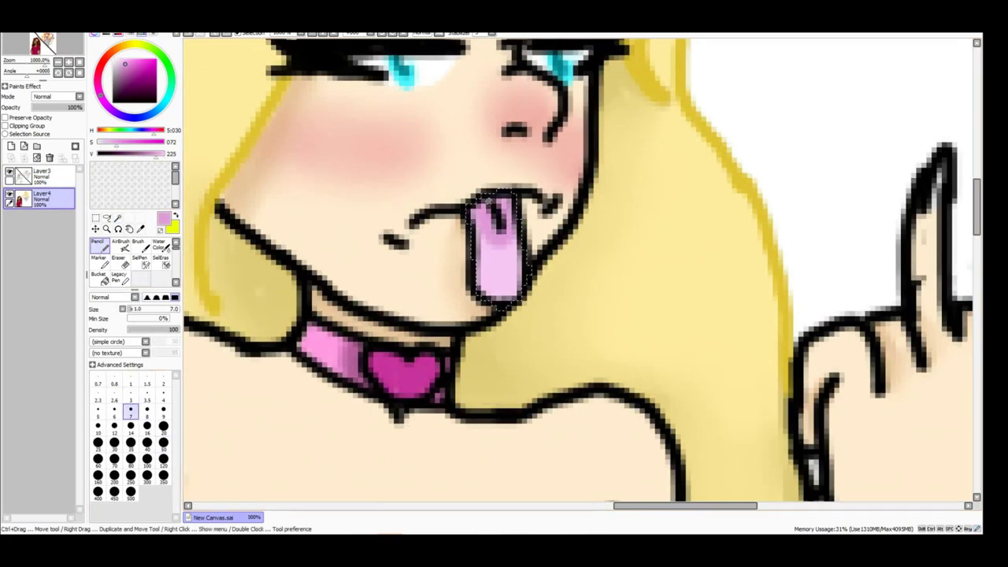
- Select the background area around the upper girl on Layer3 with the Magic Wand
scroll(505, 268, "down", 5)
scroll(505, 268, "down", 3)
scroll(564, 250, "left", 3)
left_click(40, 175)
key("w")
left_click(646, 158)
- Fill the selected upper background on Layer3 with crimson using the size 120 Pencil
left_click(98, 246)
scroll(561, 469, "right", 2)
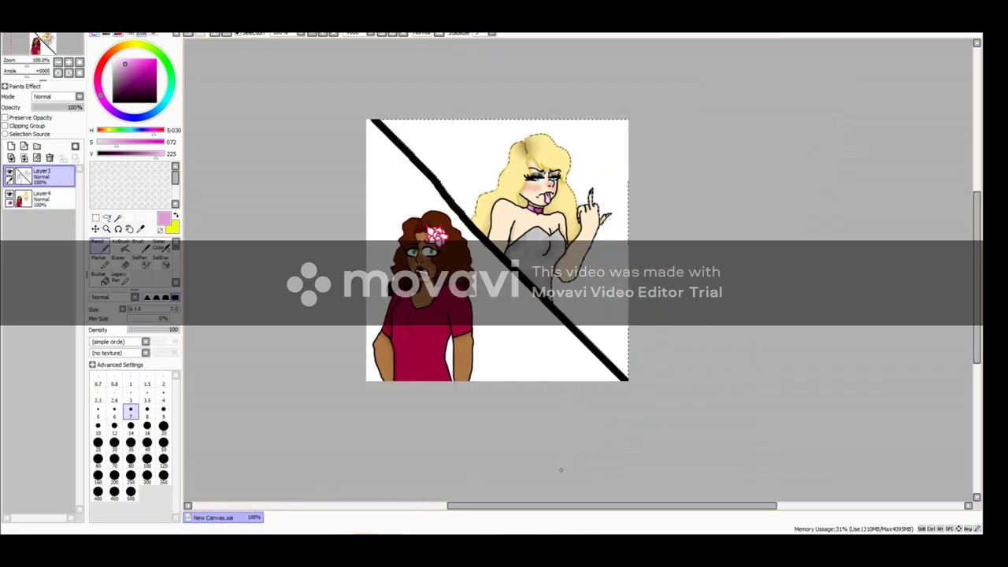
left_click_drag(431, 126, 599, 331)
left_click(162, 260)
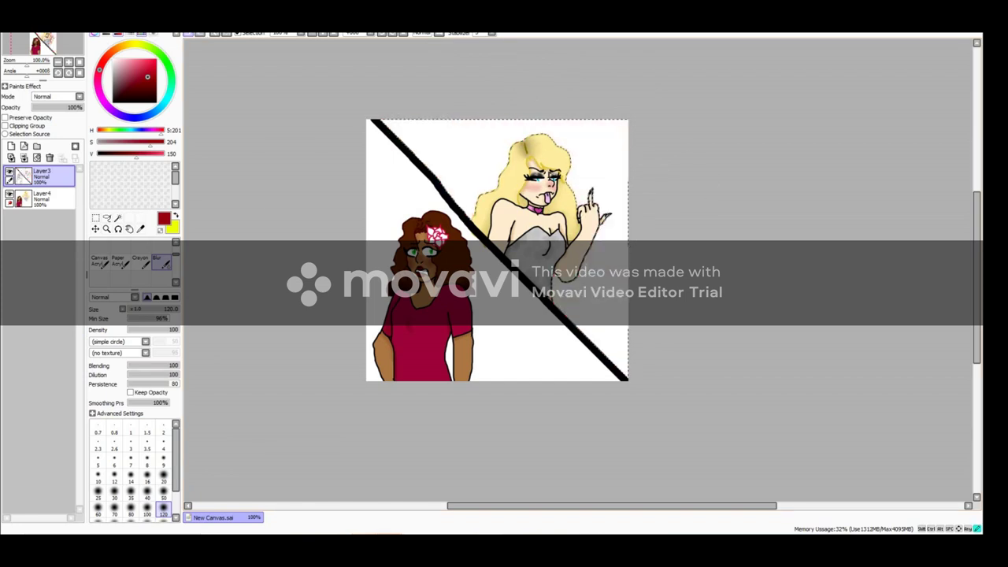
key("n")
left_click_drag(607, 323, 427, 168)
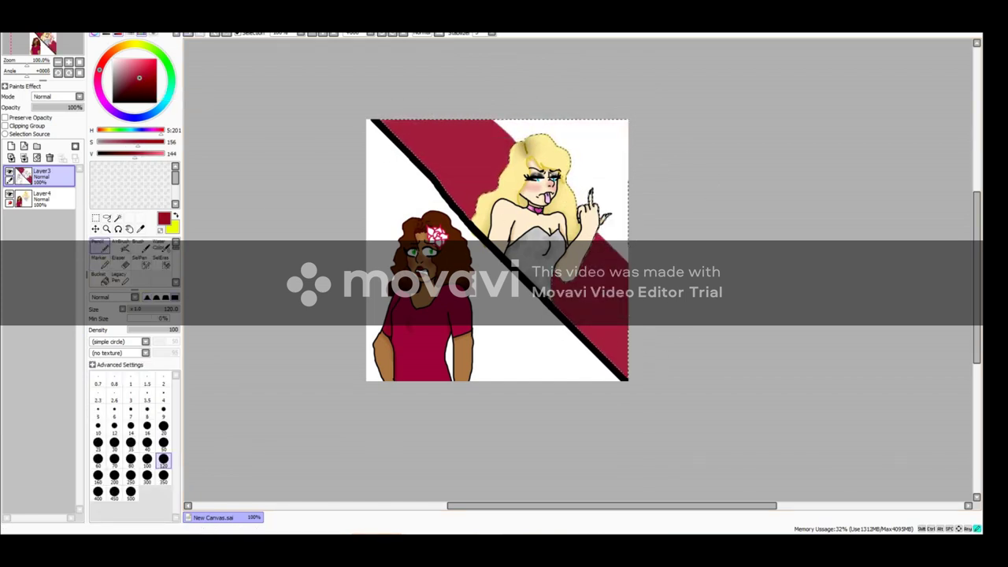
- Try blending the crimson background with the Blur brush and undo the background painting on Layer3
left_click(161, 260)
left_click_drag(618, 138, 579, 251)
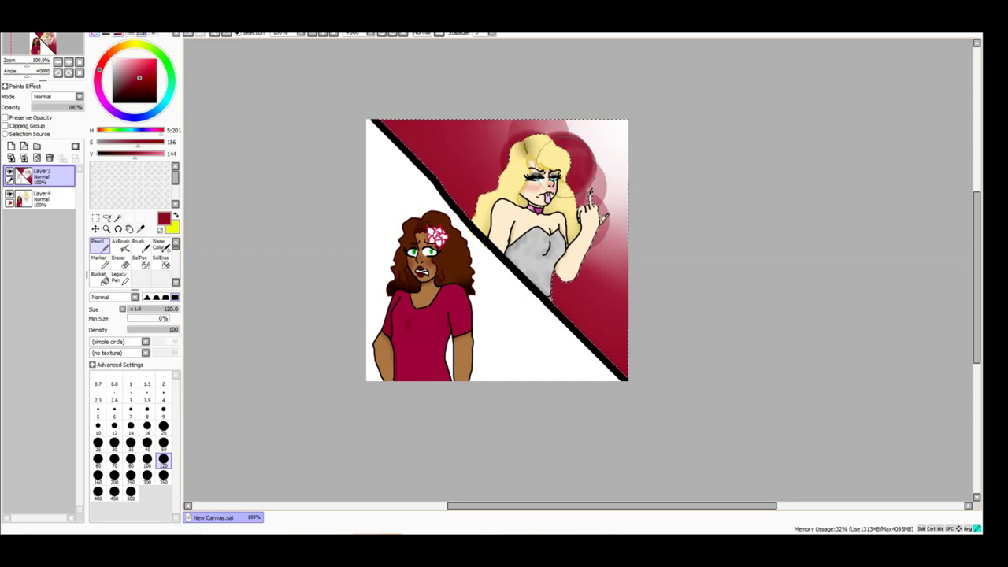
key("ctrl+z")
key("ctrl+z")
key("ctrl+z")
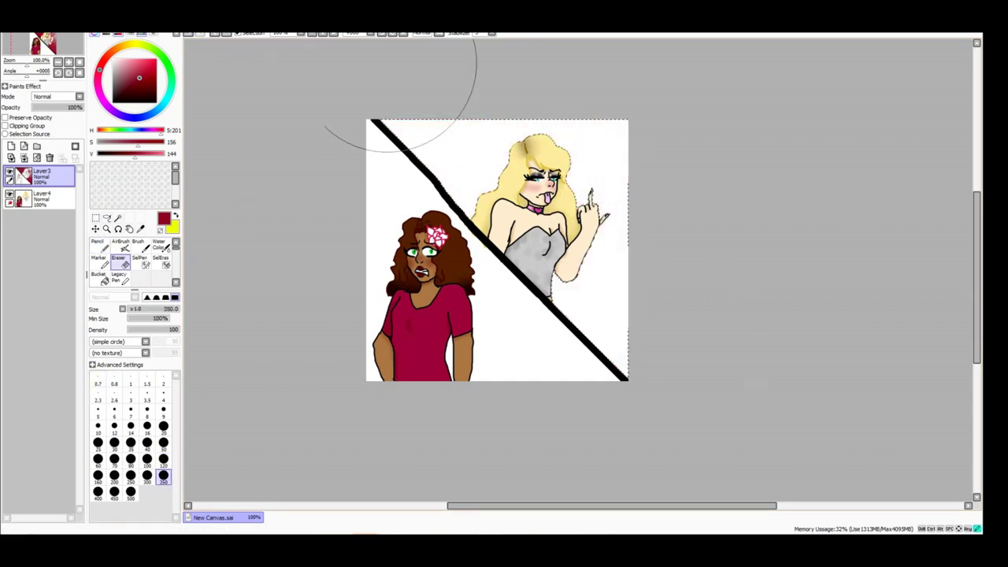
- Select the petals of the lower girl's hair flower on Layer3, completing the selection with the size 2.6 SelPen
key("w")
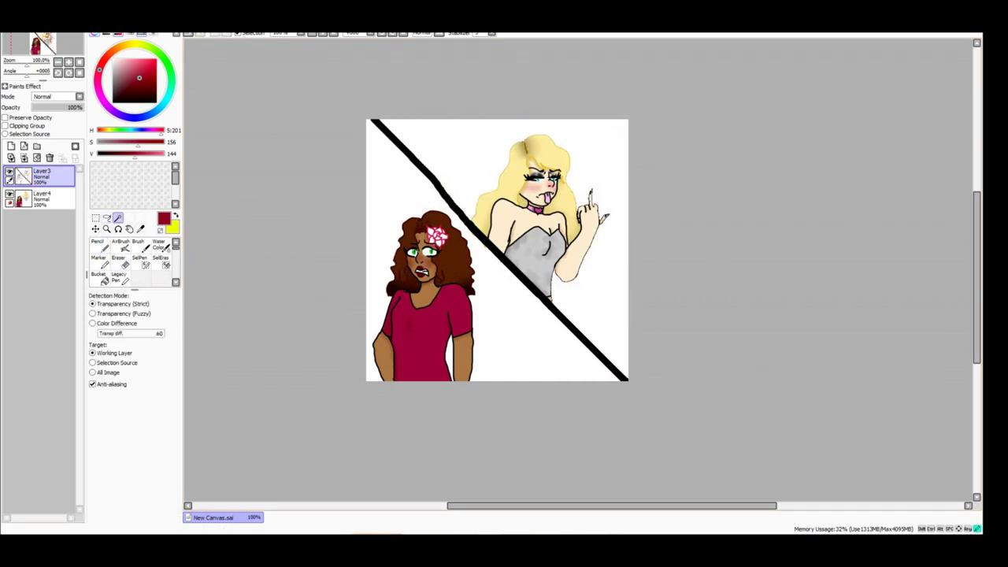
scroll(441, 228, "up", 4)
left_click(571, 141)
scroll(510, 202, "up", 1)
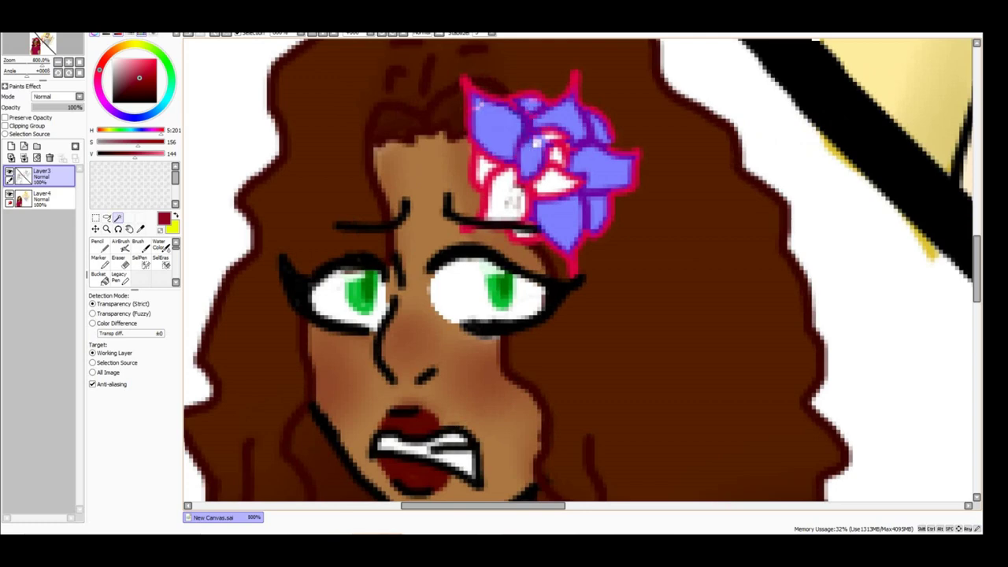
key("n")
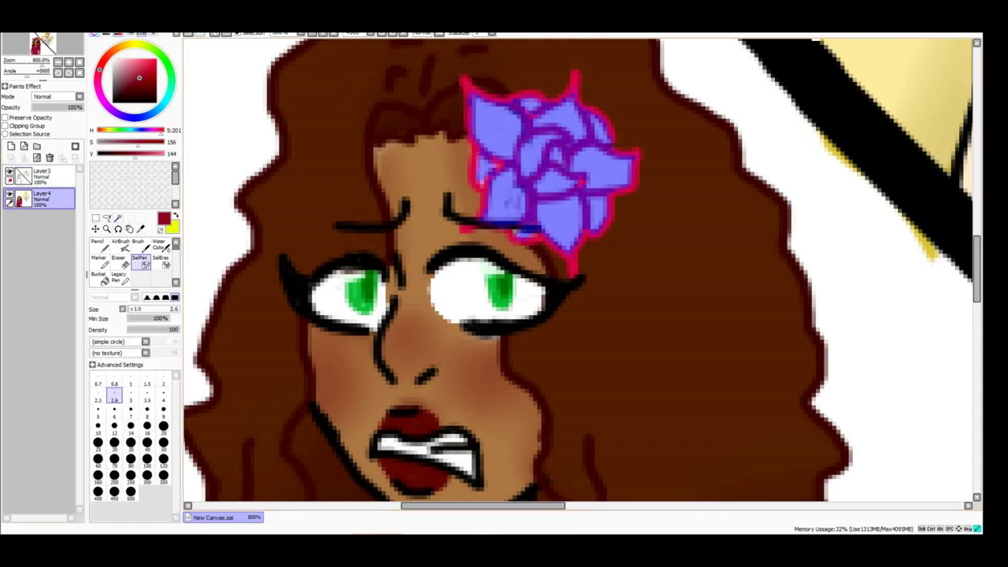
- Try colouring the selected flower hot pink on Layer4 with darker shading blended by the Blur brush
left_click(39, 197)
scroll(514, 262, "up", 1)
left_click(145, 69)
mouse_move(551, 63)
left_mouse_down()
mouse_move(551, 212)
mouse_move(457, 79)
left_mouse_up()
left_click(161, 263)
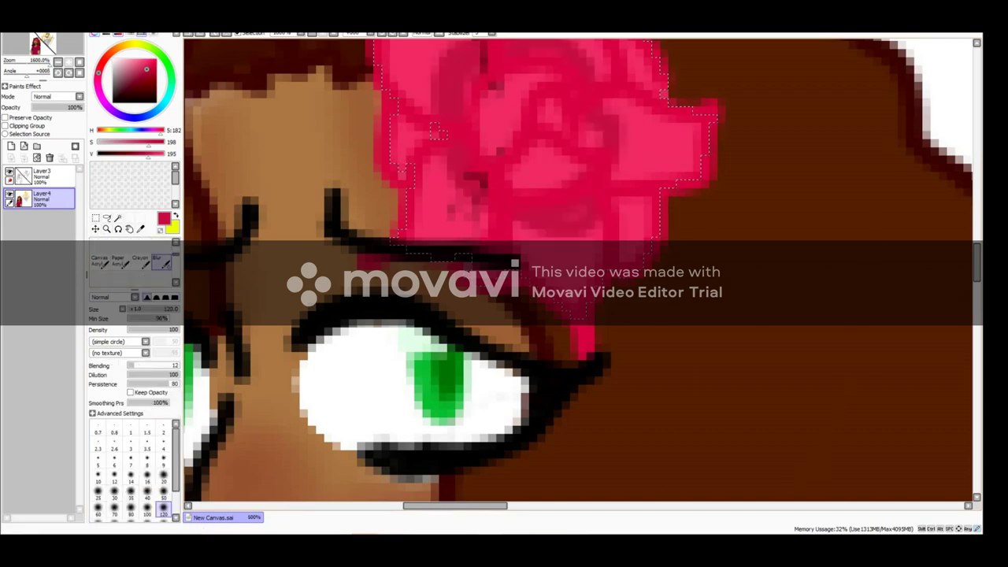
scroll(436, 133, "down", 10)
key("a")
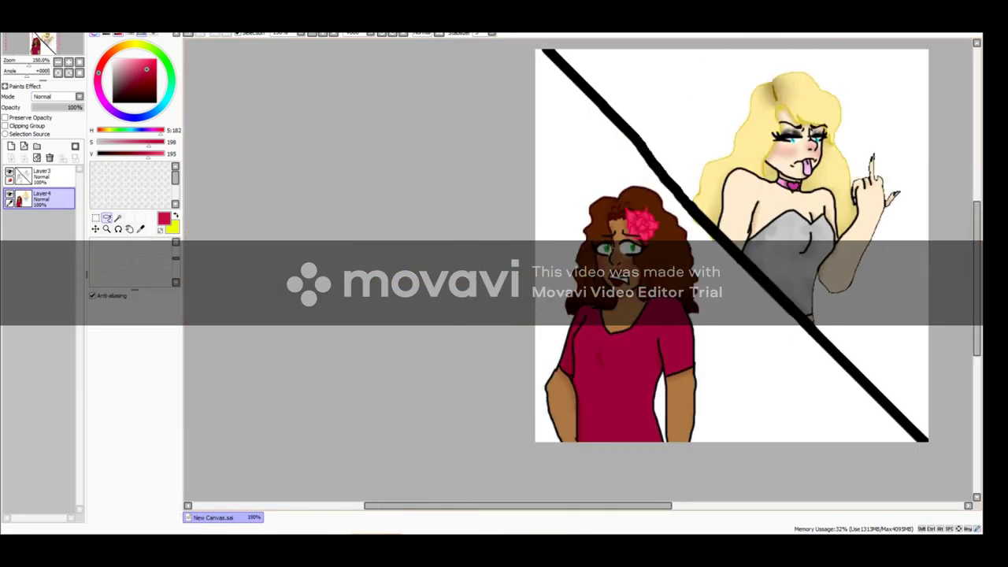
scroll(552, 245, "up", 3)
scroll(551, 244, "down", 3)
- Select the background area around the upper girl on Layer4 with the Magic Wand
left_click(40, 175)
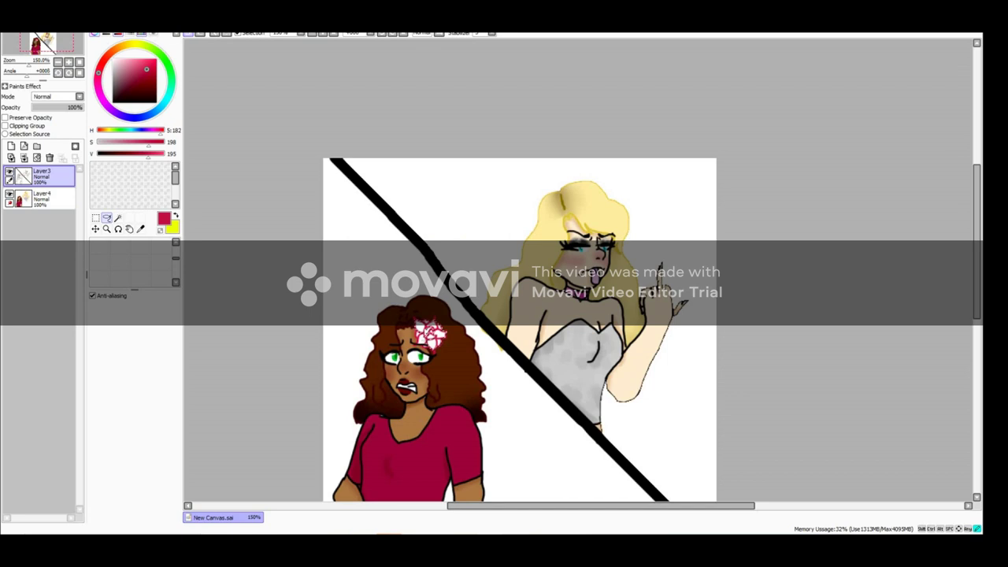
left_click(39, 198)
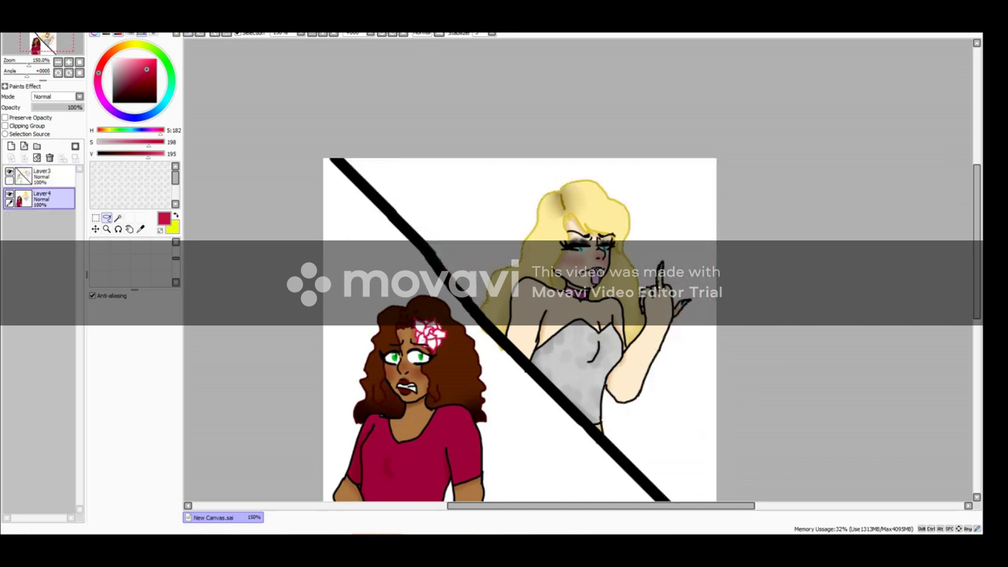
scroll(520, 292, "down", 2)
key("w")
left_click(686, 142)
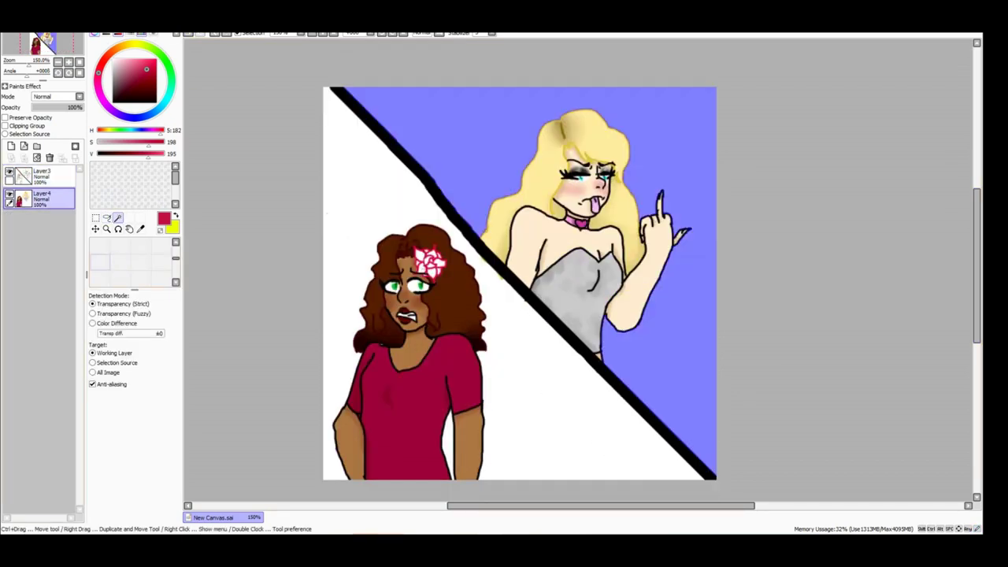
- Fill the selected upper background on Layer4 with magenta using the size 350 Pencil
key("n")
scroll(441, 163, "down", 2)
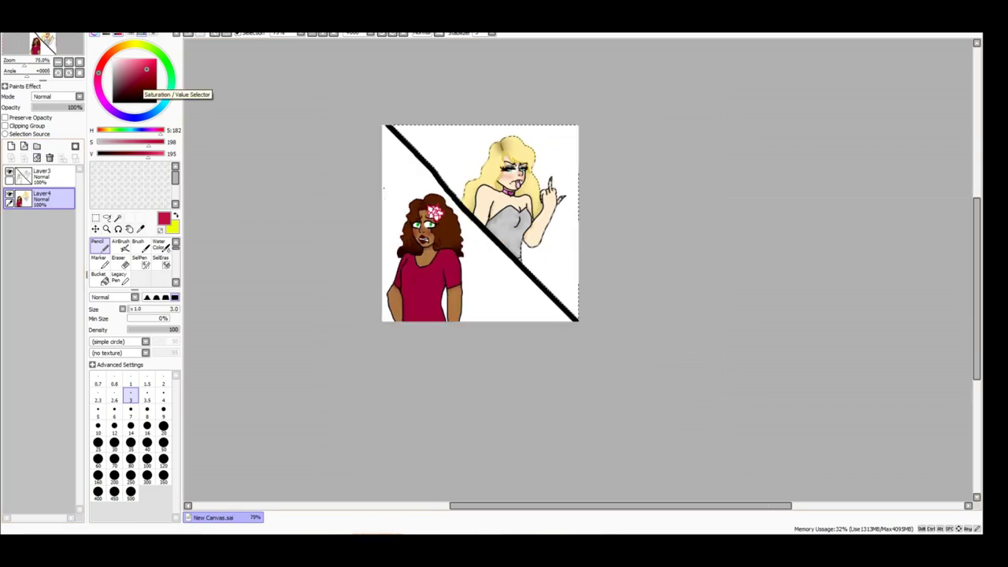
left_click(163, 475)
mouse_move(567, 236)
left_mouse_down()
mouse_move(528, 63)
mouse_move(523, 112)
left_mouse_up()
scroll(523, 113, "up", 2)
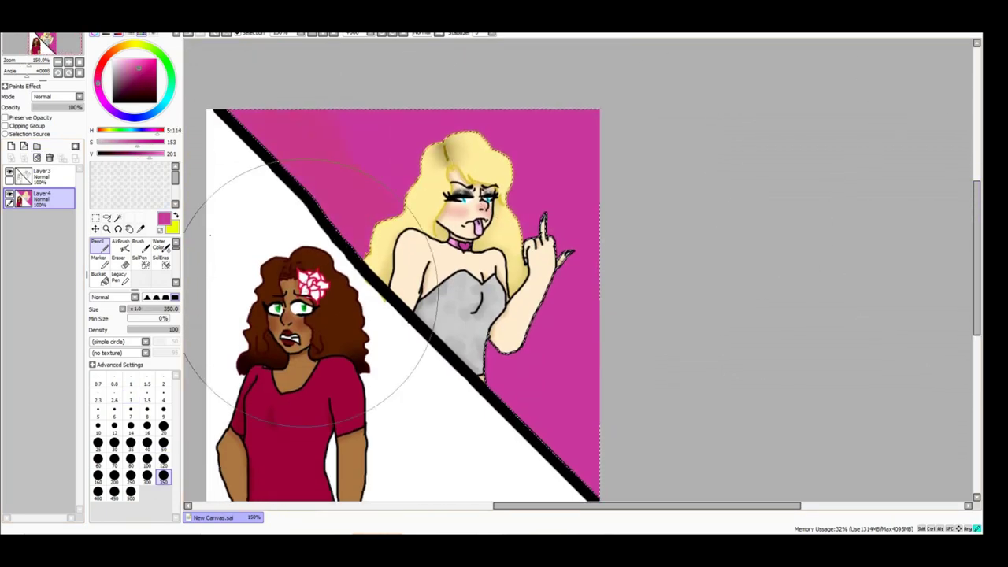
- Blend the magenta background with the size 120 Blur brush and add darker strokes with the size 40 Water Color brush
key("b")
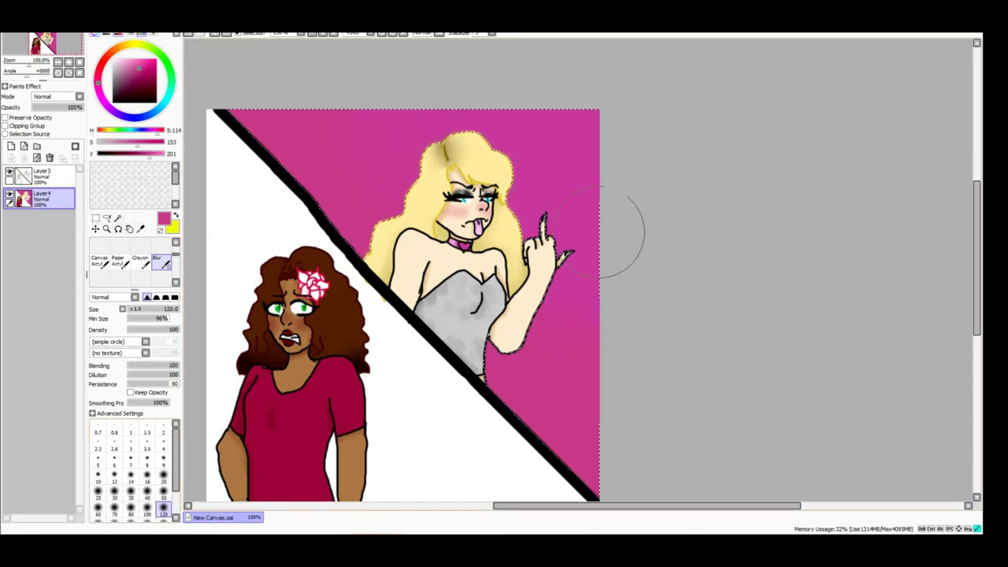
left_click(160, 246)
left_click(146, 491)
left_click(143, 79)
left_click_drag(554, 118, 587, 182)
left_click_drag(504, 118, 602, 193)
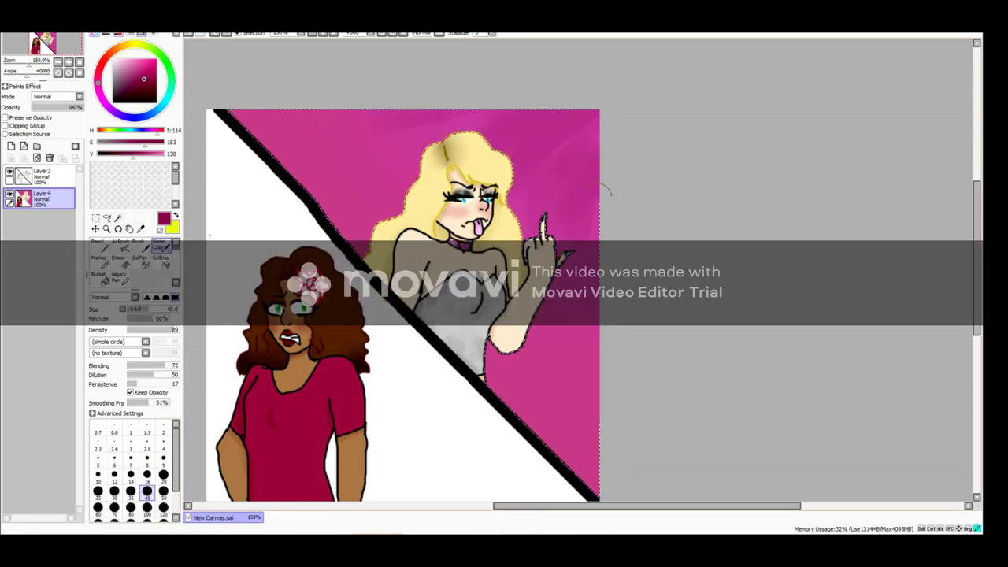
- Dab soft white spots across the magenta background with the size 40 Water Color brush
scroll(653, 135, "down", 4)
key("ctrl+d")
key("a")
scroll(654, 135, "up", 5)
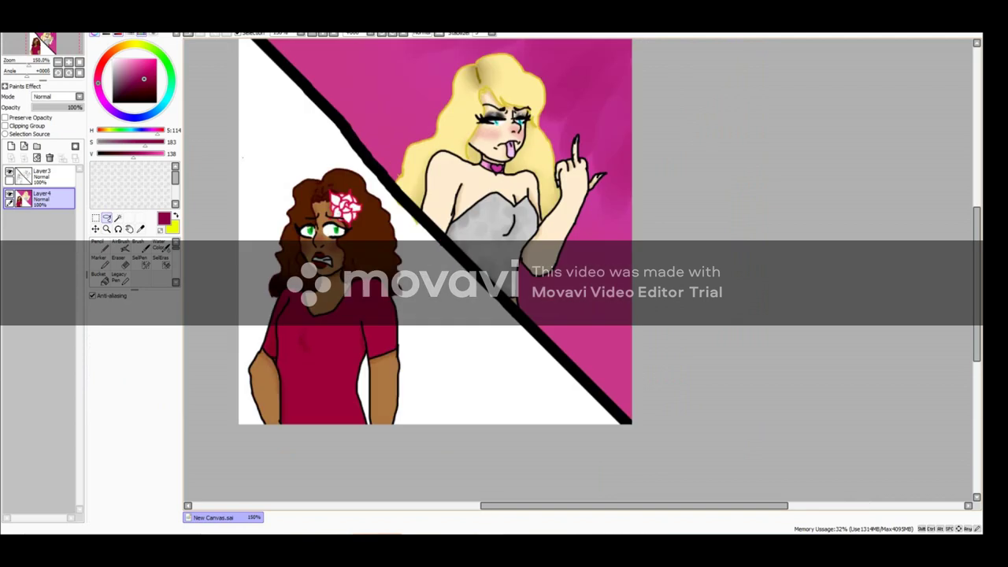
scroll(435, 231, "down", 2)
left_click(160, 246)
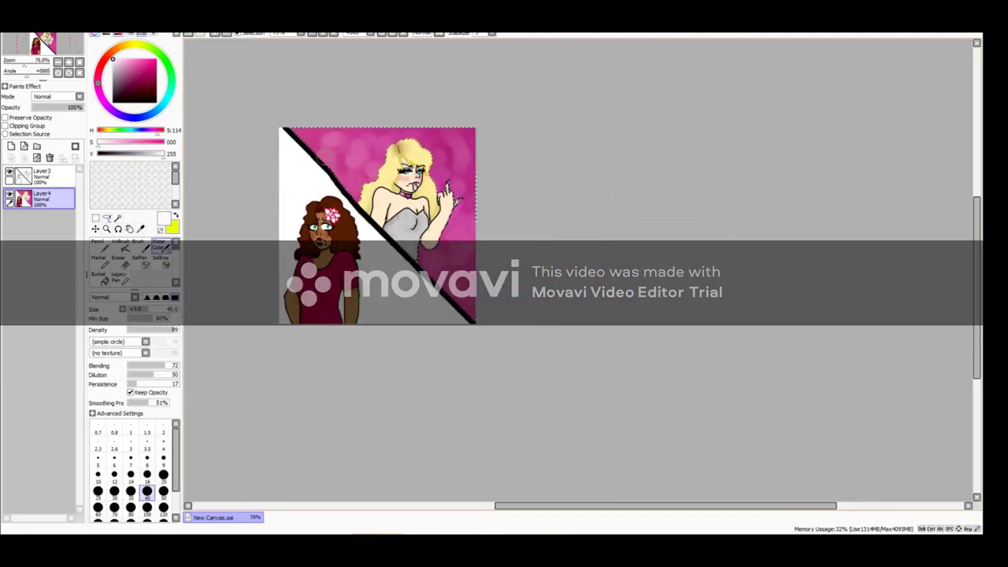
scroll(475, 217, "up", 3)
- Select the background around the lower girl and fill it with yellow, adding blended dark gold shading along the diagonal
key("w")
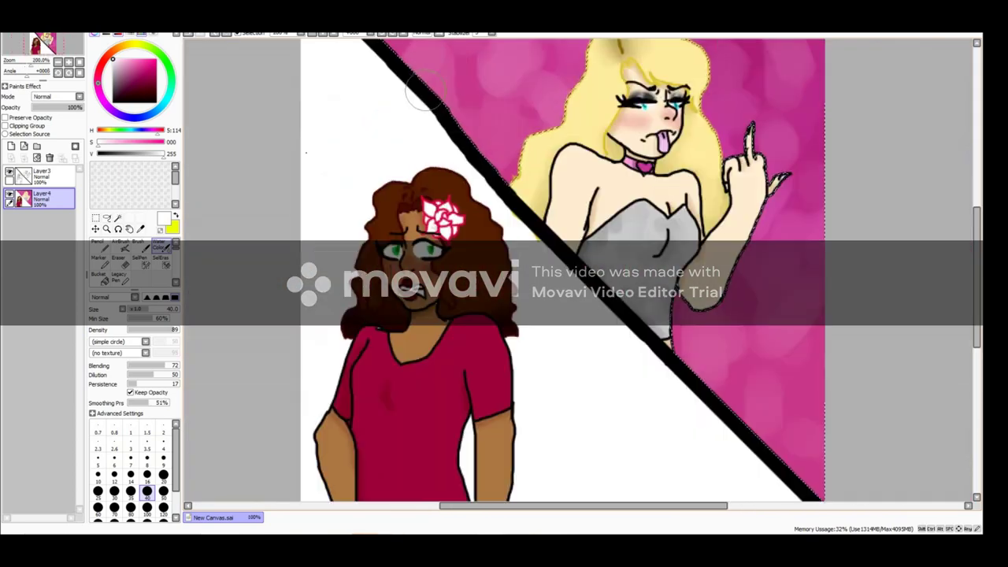
left_click(339, 142)
scroll(551, 267, "down", 2)
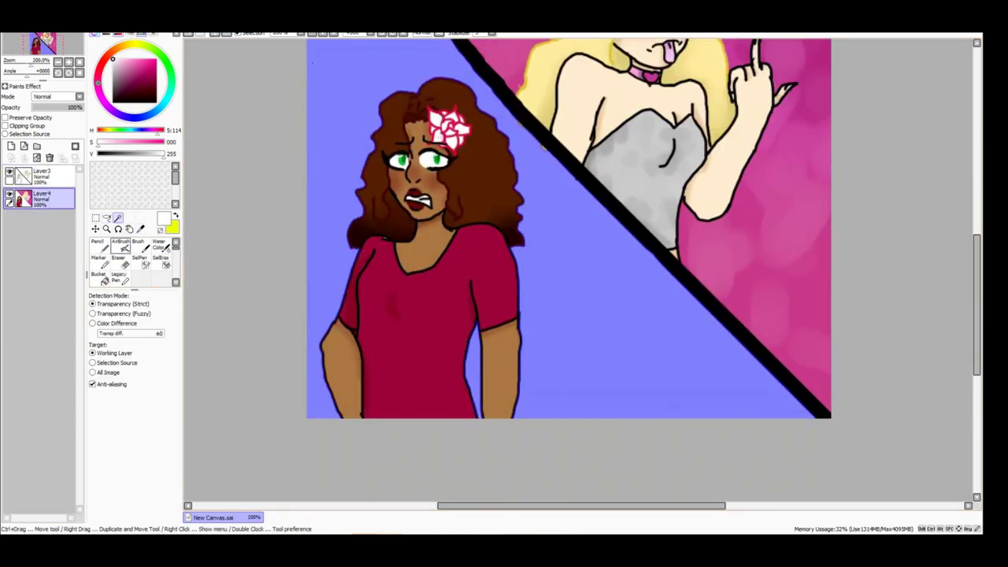
key("n")
key("x")
scroll(236, 220, "down", 3)
left_click_drag(347, 142, 237, 213)
scroll(267, 122, "up", 1)
left_click_drag(409, 300, 541, 316)
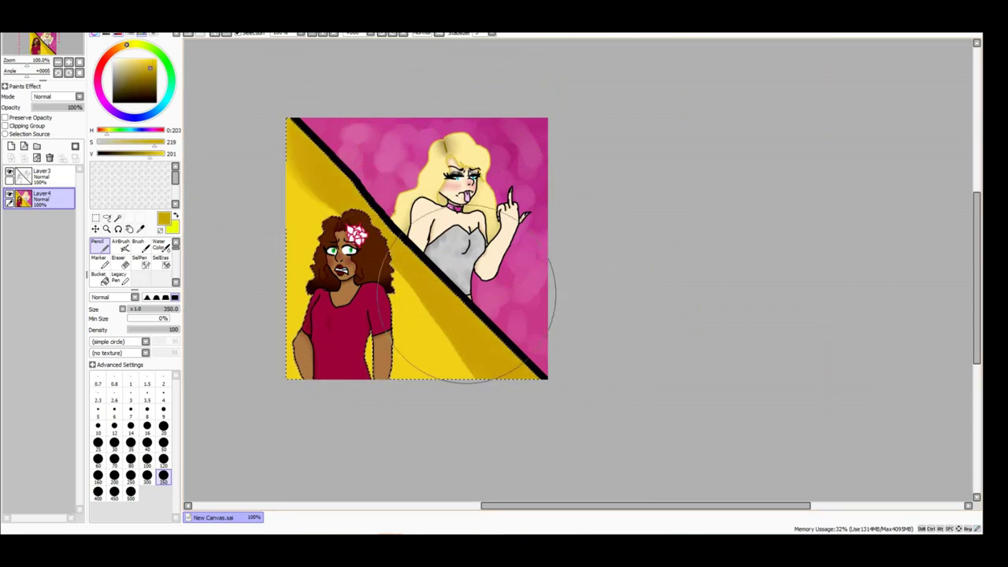
left_click(159, 245)
left_click_drag(394, 268, 425, 362)
- Try orange over the lower background with the Pencil and undo the background painting on both sides
left_click(149, 75)
key("n")
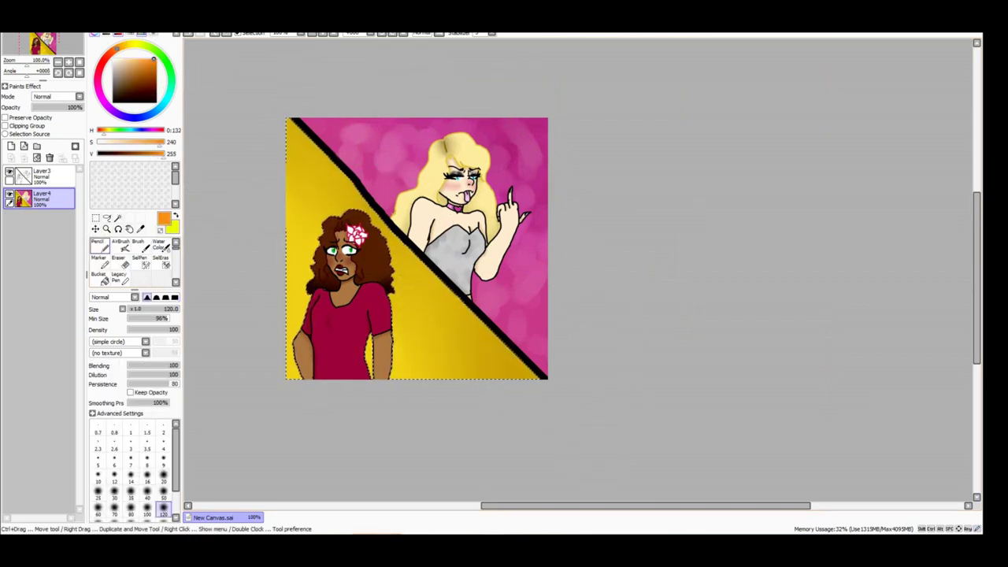
left_click_drag(339, 237, 404, 405)
key("ctrl+z")
key("ctrl+z")
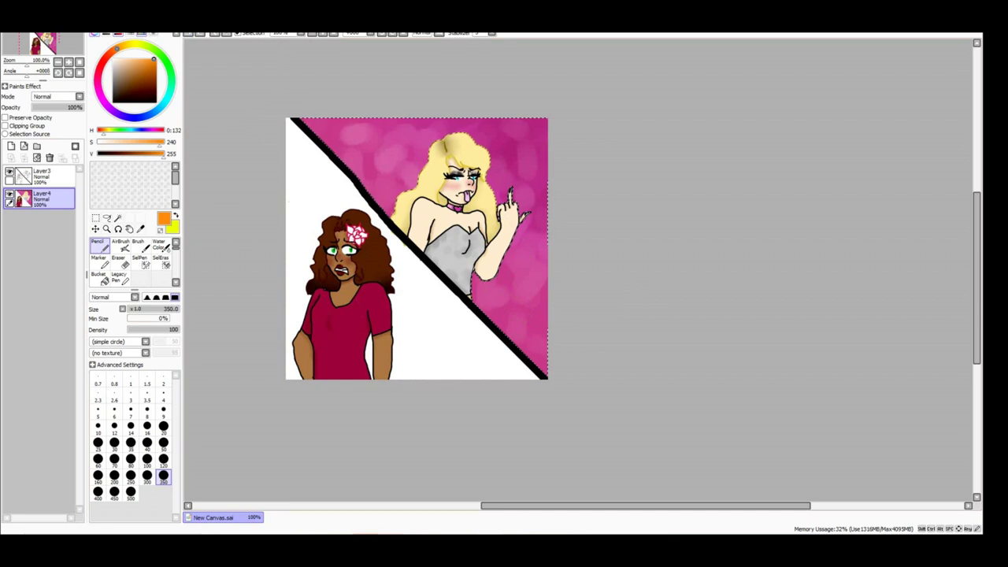
key("ctrl+z")
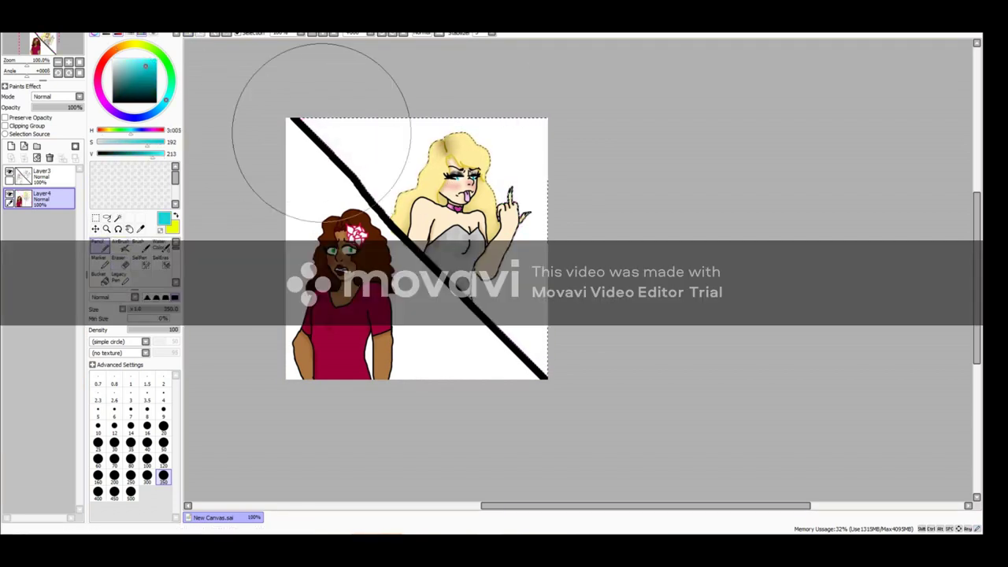
- Fill the upper girl's background with turquoise and teal, blending in pale highlights with the size 120 Water Color brush
mouse_move(326, 124)
left_mouse_down()
mouse_move(540, 362)
mouse_move(541, 388)
left_mouse_up()
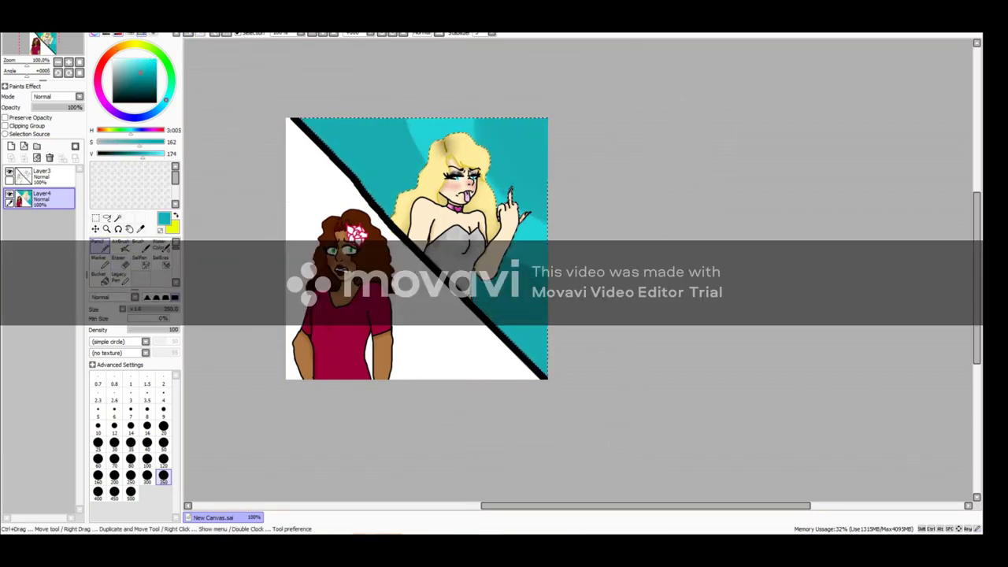
left_click(137, 63)
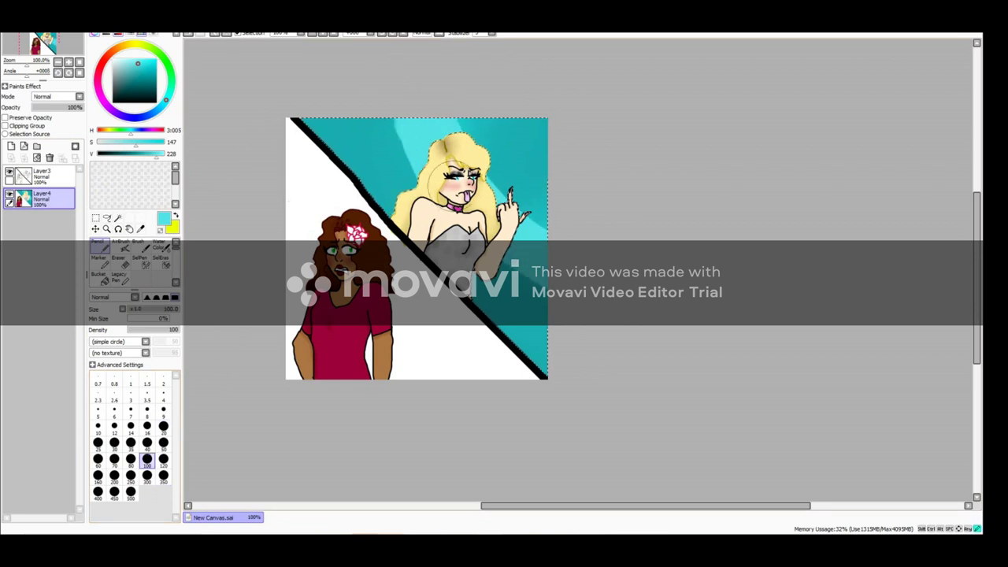
key("b")
key("b")
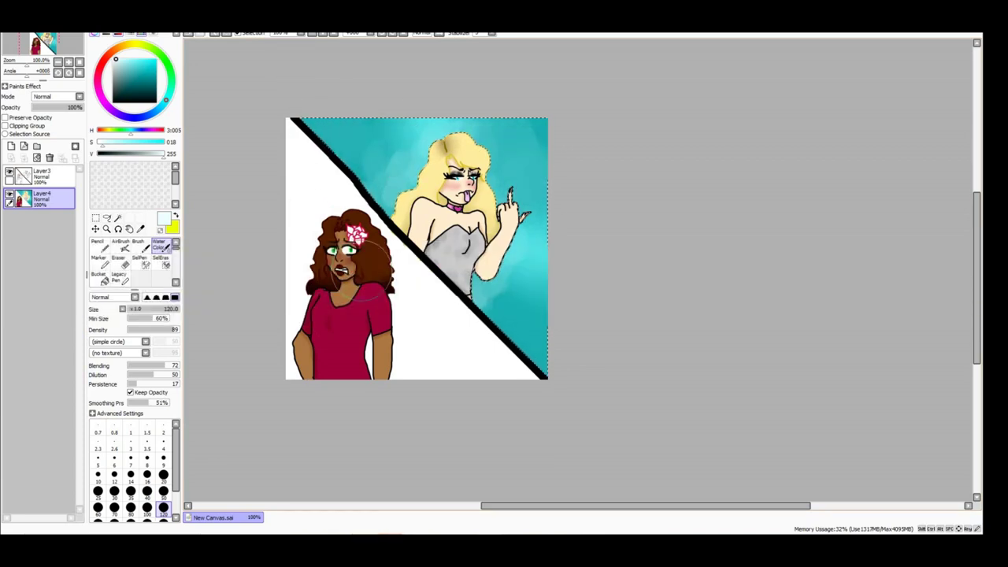
- Try pink strokes on the turquoise background with the Pencil and undo them
scroll(473, 173, "up", 4)
left_click(138, 75)
left_click(98, 244)
scroll(362, 220, "up", 2)
mouse_move(356, 275)
left_mouse_down()
mouse_move(365, 162)
mouse_move(364, 276)
left_mouse_up()
left_click_drag(446, 260, 469, 223)
key("ctrl+z")
key("ctrl+z")
key("ctrl+z")
key("ctrl+z")
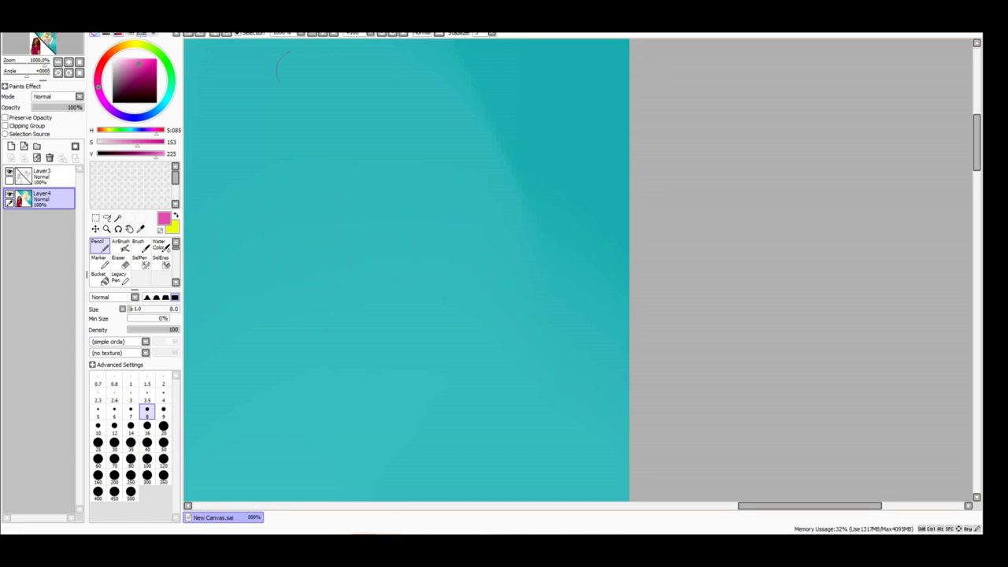
- Letter the upper girl's name in pink capitals across the turquoise background with the size 8 Pencil
scroll(244, 153, "down", 3)
scroll(302, 150, "up", 3)
mouse_move(293, 233)
left_mouse_down()
mouse_move(347, 189)
mouse_move(293, 228)
left_mouse_up()
left_click_drag(370, 224, 441, 225)
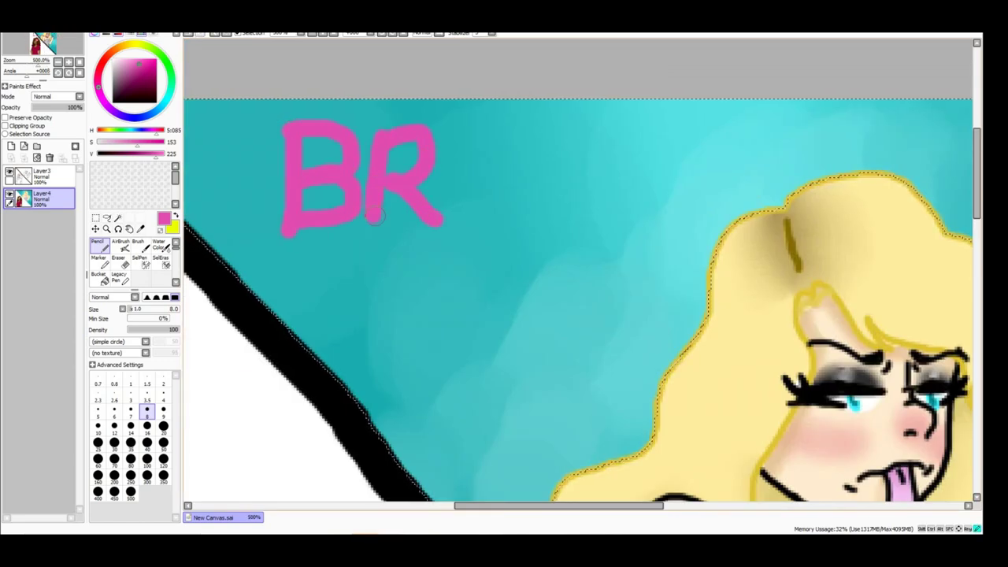
mouse_move(536, 153)
left_mouse_down()
mouse_move(511, 108)
mouse_move(537, 149)
left_mouse_up()
left_click_drag(599, 111, 587, 114)
left_click_drag(654, 110, 654, 229)
left_click_drag(724, 115, 728, 209)
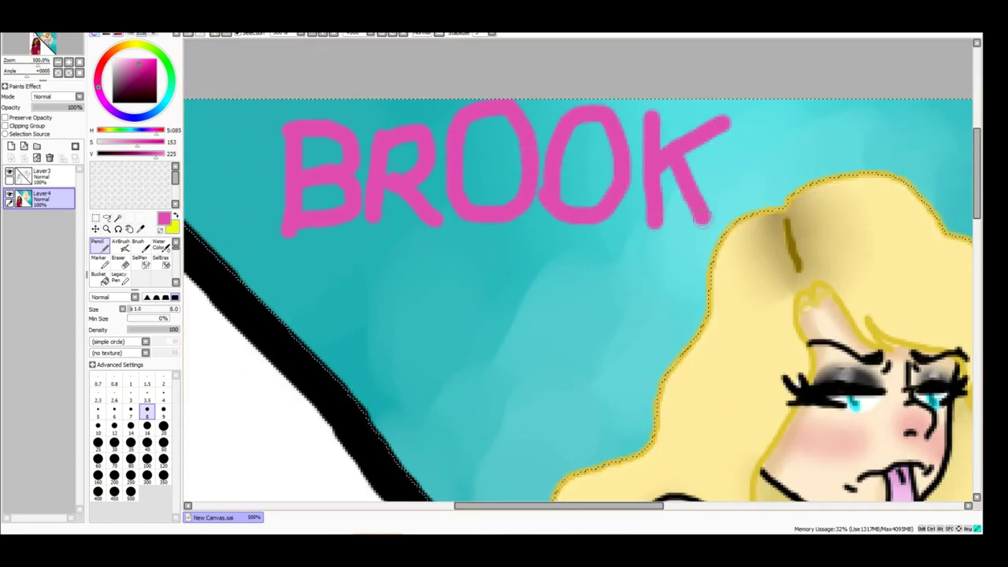
- Undo the pink name lettering on the turquoise background
scroll(251, 107, "down", 3)
key("ctrl+z")
key("ctrl+z")
key("ctrl+z")
key("ctrl+z")
key("ctrl+z")
- Letter the upper girl's name in curly pink capitals across the turquoise background with the size 8 Pencil
scroll(250, 107, "up", 3)
left_click_drag(296, 114, 319, 201)
left_click_drag(370, 95, 371, 225)
mouse_move(473, 193)
left_mouse_down()
mouse_move(473, 118)
mouse_move(556, 206)
left_mouse_up()
mouse_move(583, 110)
left_mouse_down()
mouse_move(624, 135)
mouse_move(607, 110)
left_mouse_up()
left_click_drag(670, 102, 668, 101)
left_click_drag(728, 103, 756, 224)
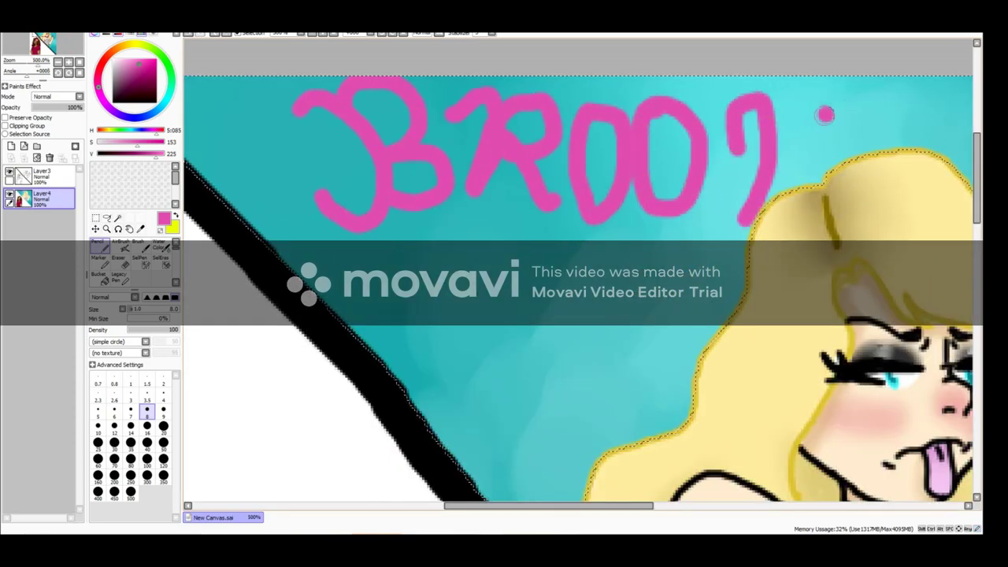
left_click_drag(819, 107, 858, 197)
- Clear the current selection and select the lower girl's background on Layer3 with the Magic Wand
scroll(788, 158, "down", 3)
left_click(117, 219)
left_click(929, 158)
left_click(40, 175)
key("ctrl+d")
left_click(623, 197)
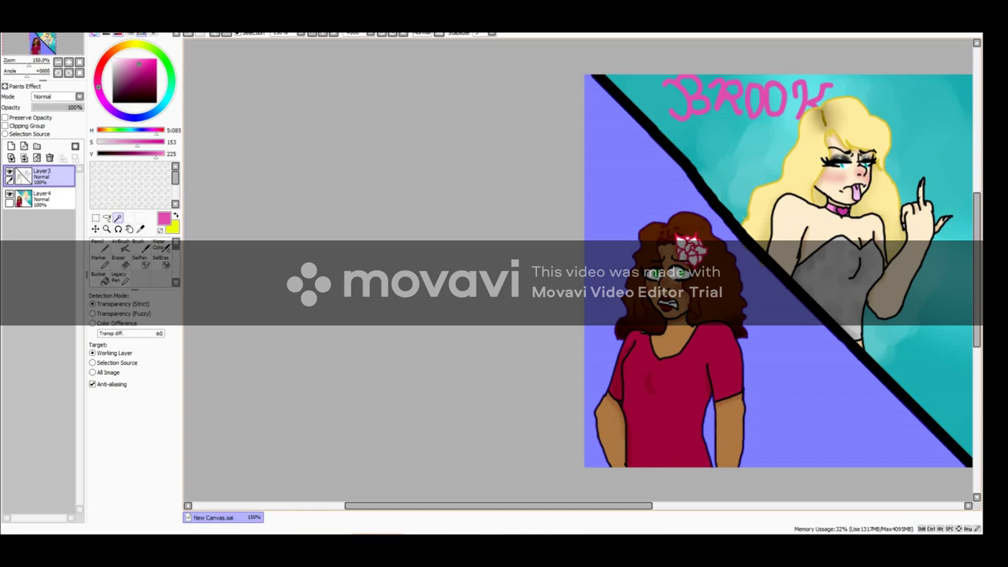
- Fill the lower girl's background with diagonal bands of dark and brighter green using the size 350 Pencil
left_click(142, 75)
left_click(97, 246)
left_click_drag(788, 378, 473, 431)
left_click(143, 84)
left_click_drag(788, 347, 599, 465)
left_click_drag(453, 339, 457, 465)
left_click_drag(473, 110, 520, 197)
left_click_drag(623, 338, 788, 457)
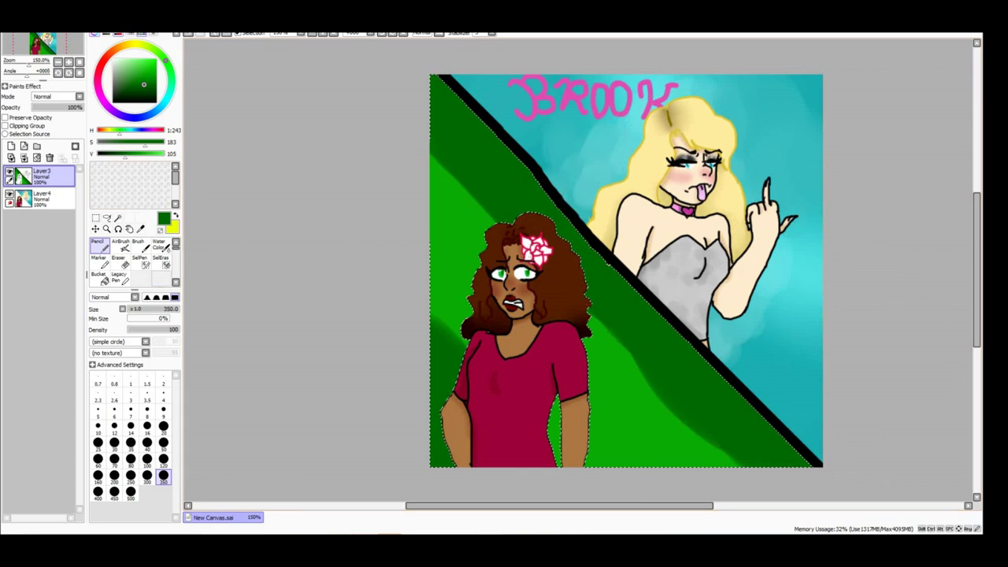
- Blend the green background bands into each other with the size 120 Blur brush
scroll(130, 260, "down", 2)
left_click(162, 263)
left_click_drag(733, 441, 607, 425)
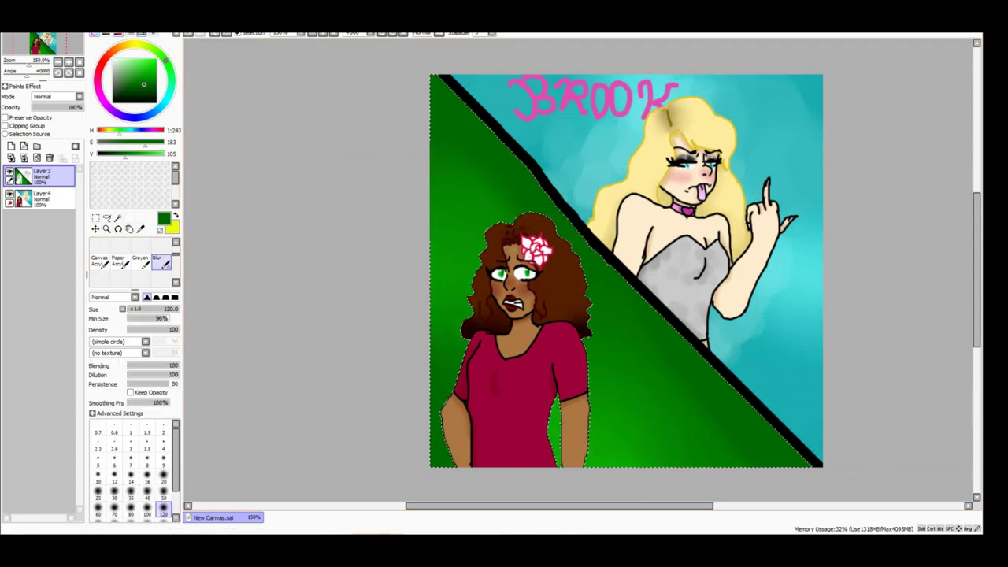
- Paint soft pale green highlights over the green background around the lower girl with the size 35 Water Color brush
left_click(117, 59)
scroll(130, 260, "up", 2)
left_click(160, 245)
left_click(130, 491)
left_click_drag(449, 374, 433, 460)
left_click_drag(472, 276, 441, 425)
mouse_move(614, 359)
left_mouse_down()
mouse_move(555, 465)
mouse_move(599, 465)
left_mouse_up()
left_click_drag(555, 394, 555, 465)
left_click_drag(444, 438, 441, 387)
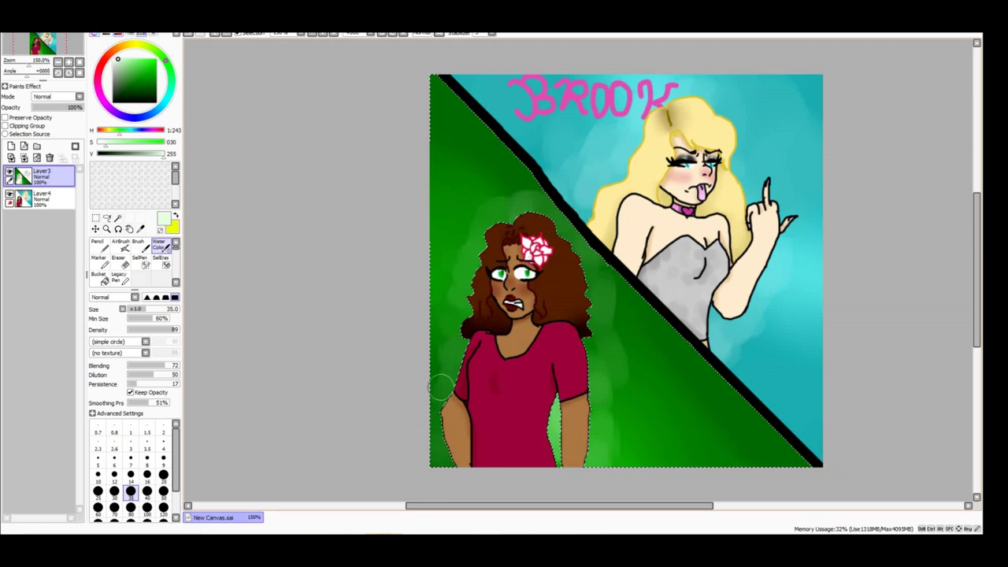
left_click_drag(642, 383, 618, 465)
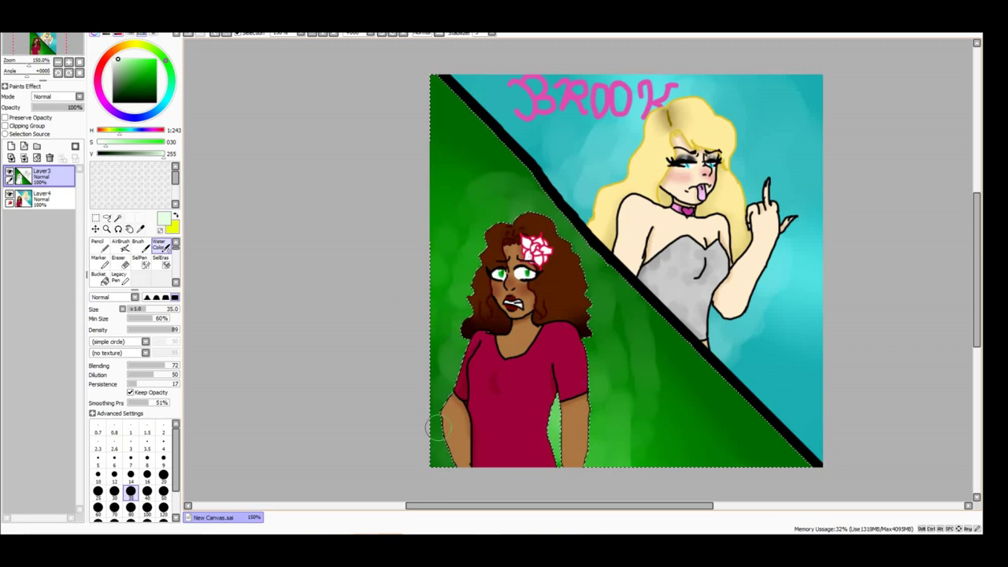
- Select the white petals of the lower girl's hair flower with the size 2.6 SelPen and make Layer4 the working layer
scroll(583, 303, "up", 2)
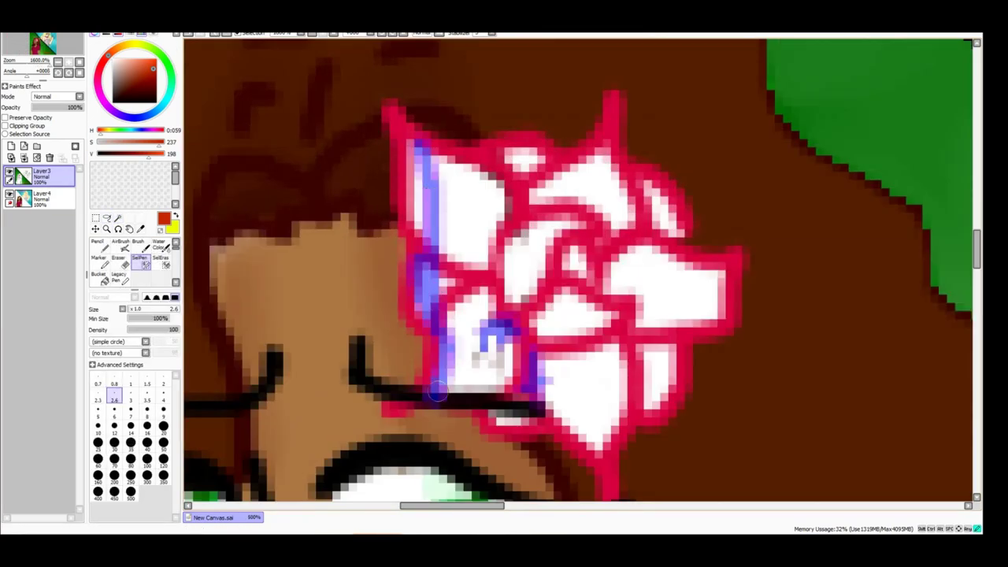
mouse_move(438, 393)
left_mouse_down()
mouse_move(701, 299)
mouse_move(551, 165)
mouse_move(454, 338)
left_mouse_up()
mouse_move(504, 272)
left_mouse_down()
mouse_move(599, 331)
mouse_move(552, 237)
mouse_move(704, 232)
left_mouse_up()
scroll(828, 261, "down", 4)
left_click(140, 260)
left_click(39, 199)
- Colour the selected flower petals pink and add darker magenta shading inside them with the Pencil
scroll(583, 268, "down", 5)
scroll(583, 268, "up", 5)
left_click(97, 243)
left_click_drag(543, 189, 596, 150)
scroll(596, 150, "up", 3)
mouse_move(354, 252)
left_mouse_down()
mouse_move(483, 255)
mouse_move(410, 299)
left_mouse_up()
- Soften the magenta shading on the flower petals with the size 120 Blur brush
scroll(134, 260, "down", 3)
left_click(158, 260)
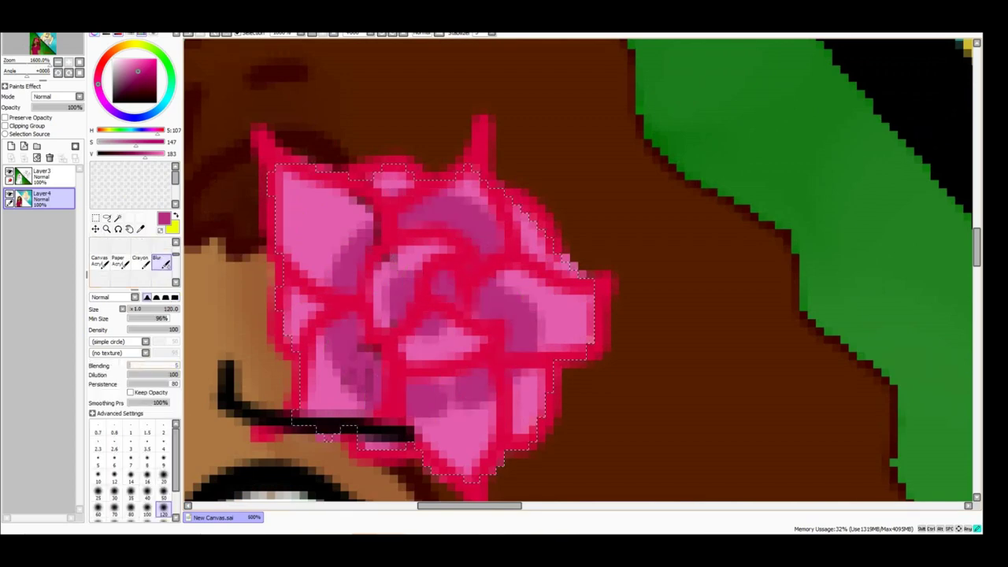